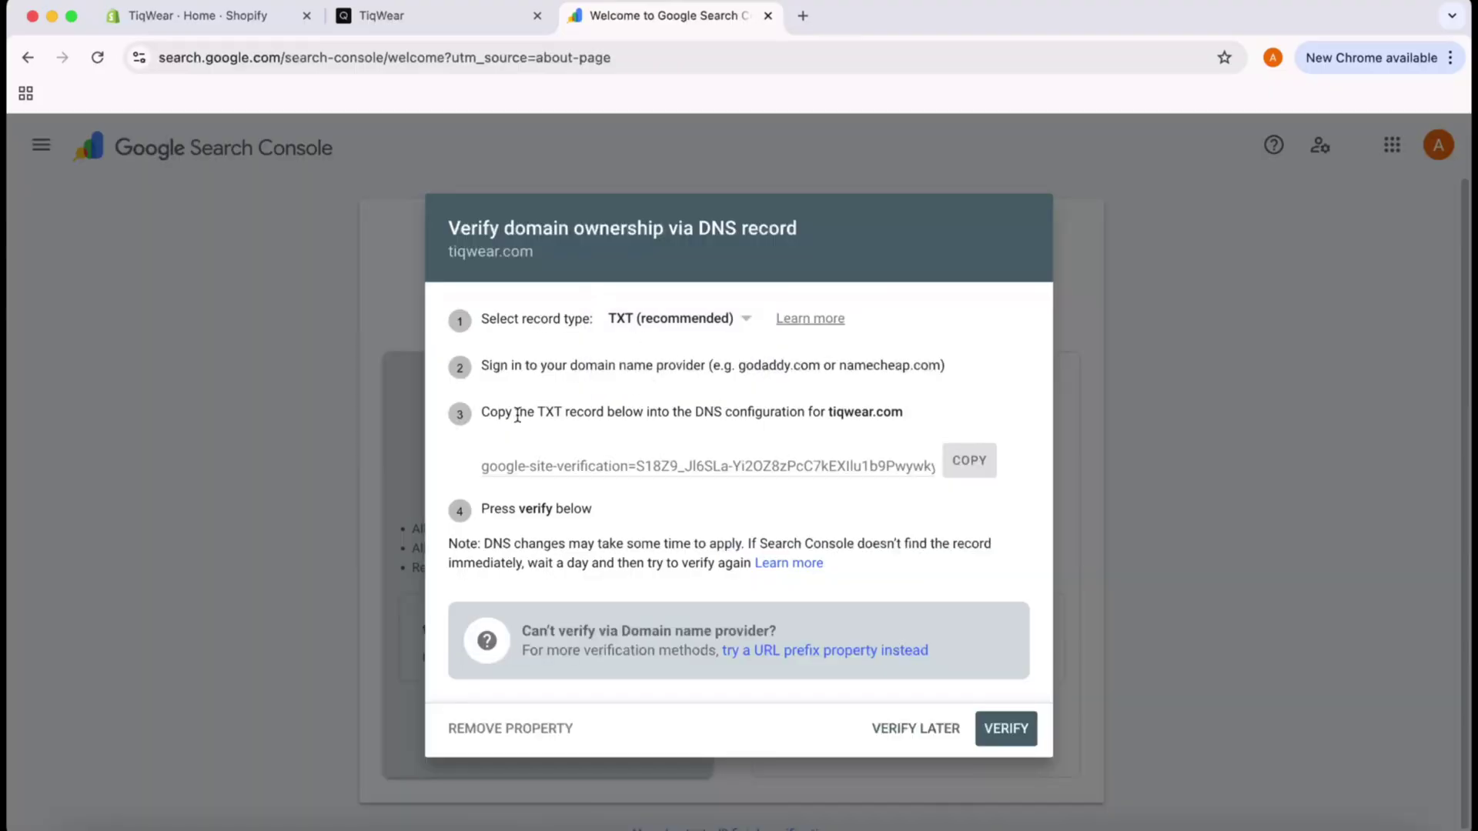
Step: Copy the TXT verification value, then submit sitemap.xml as a new sitemap for tiqwear.com
click(608, 464)
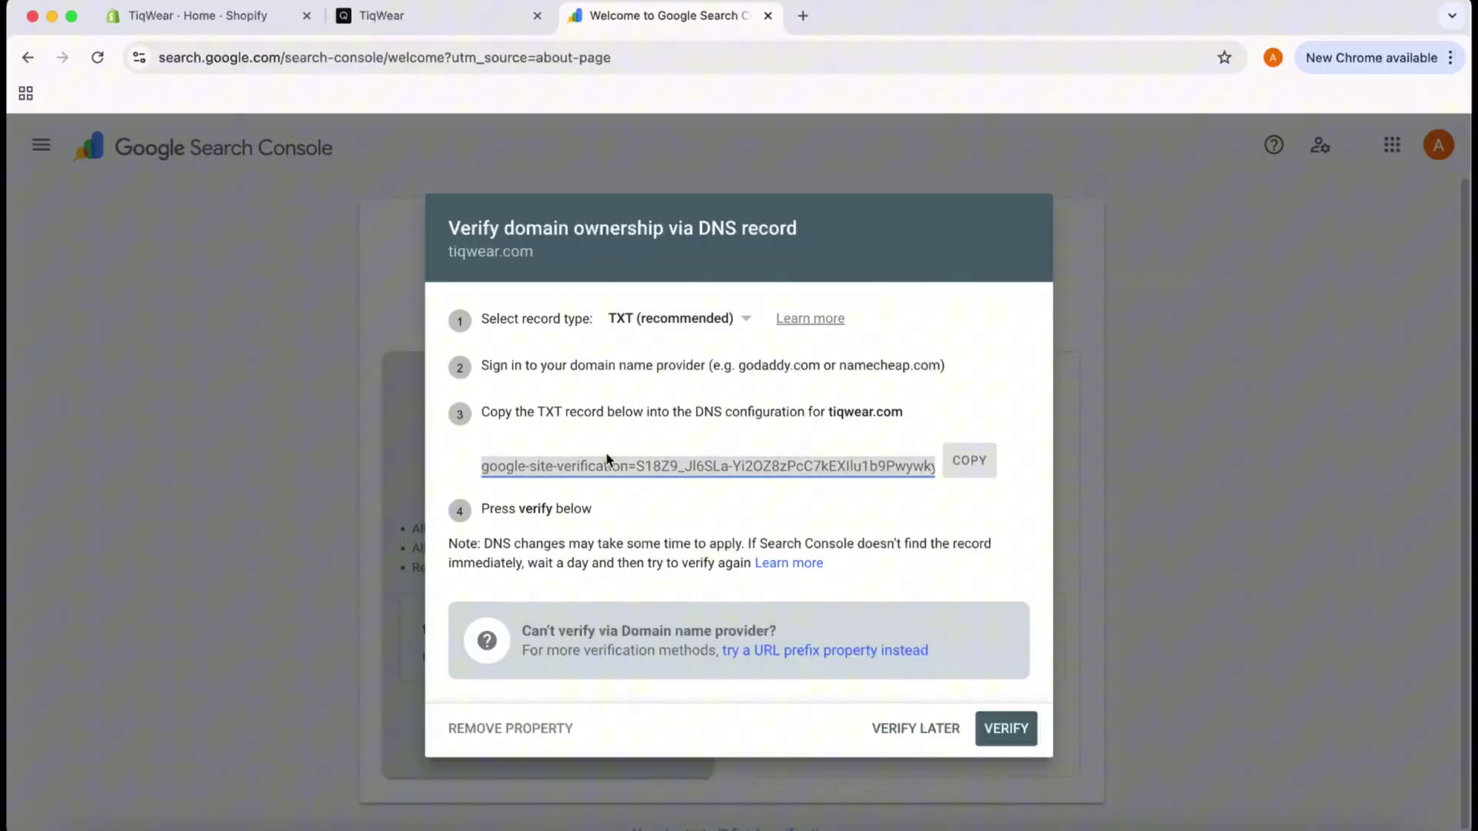
click(967, 461)
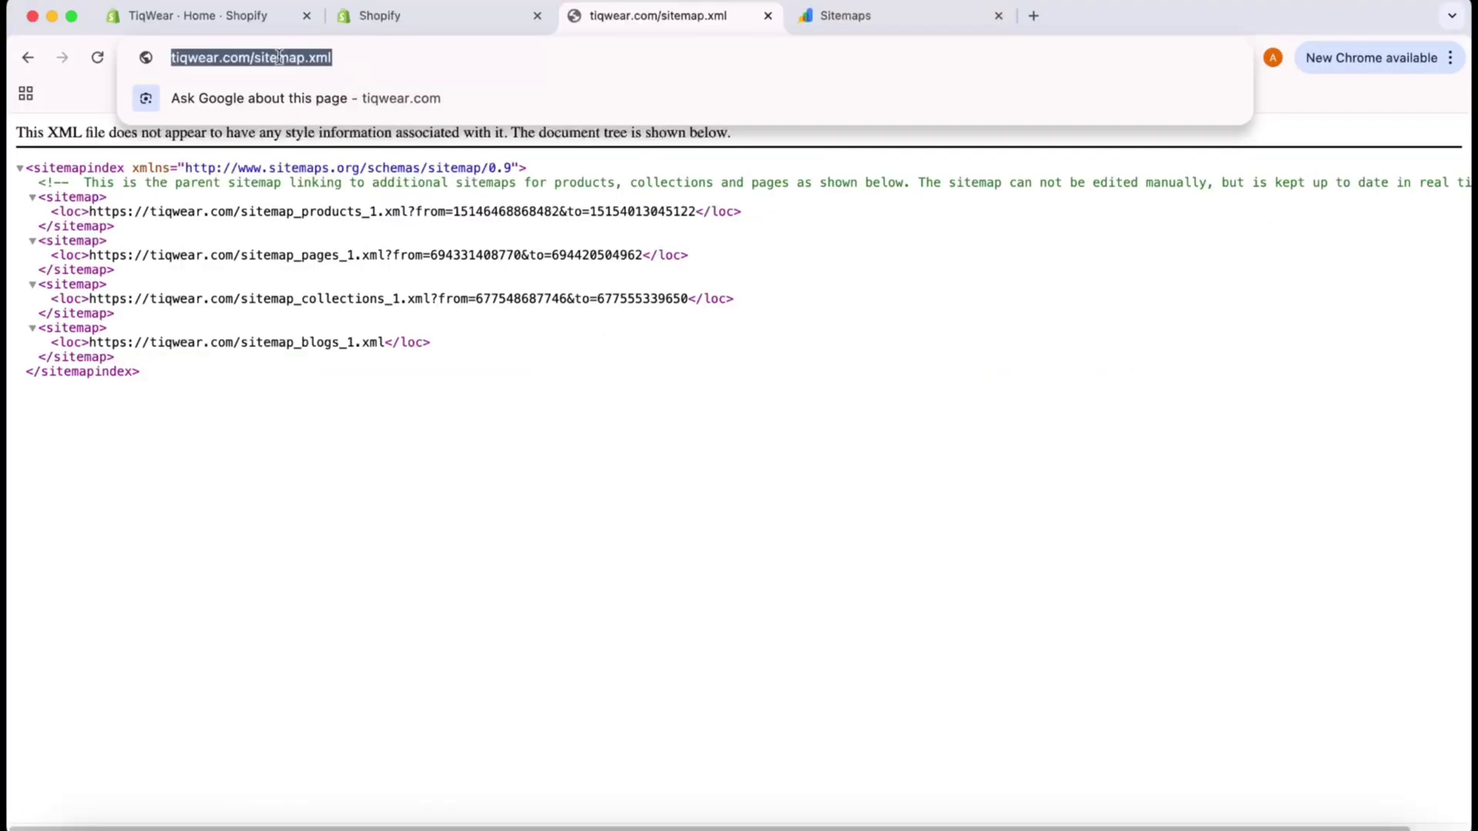
click(279, 57)
drag(298, 57, 379, 58)
click(842, 19)
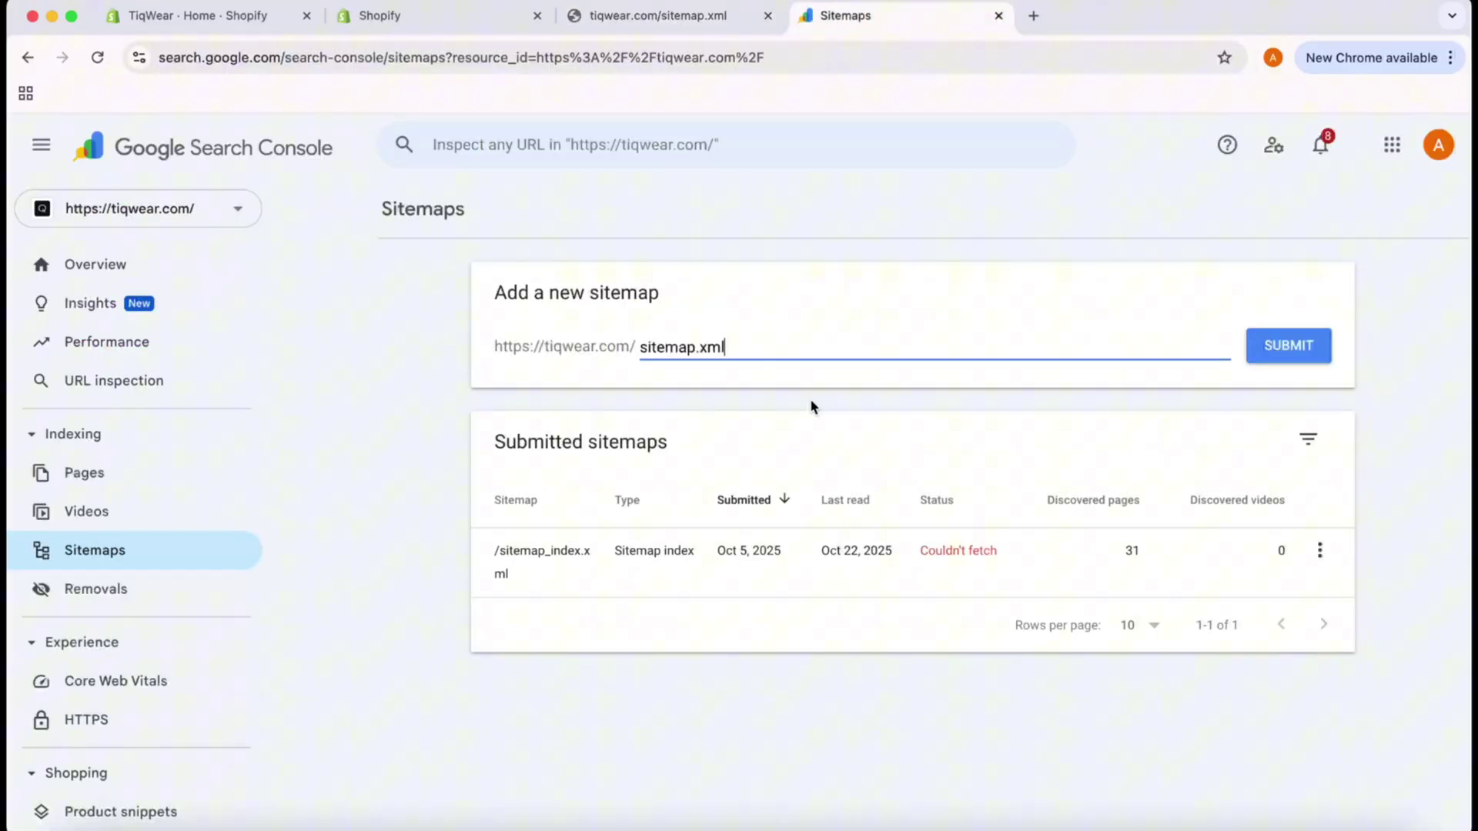
click(1313, 348)
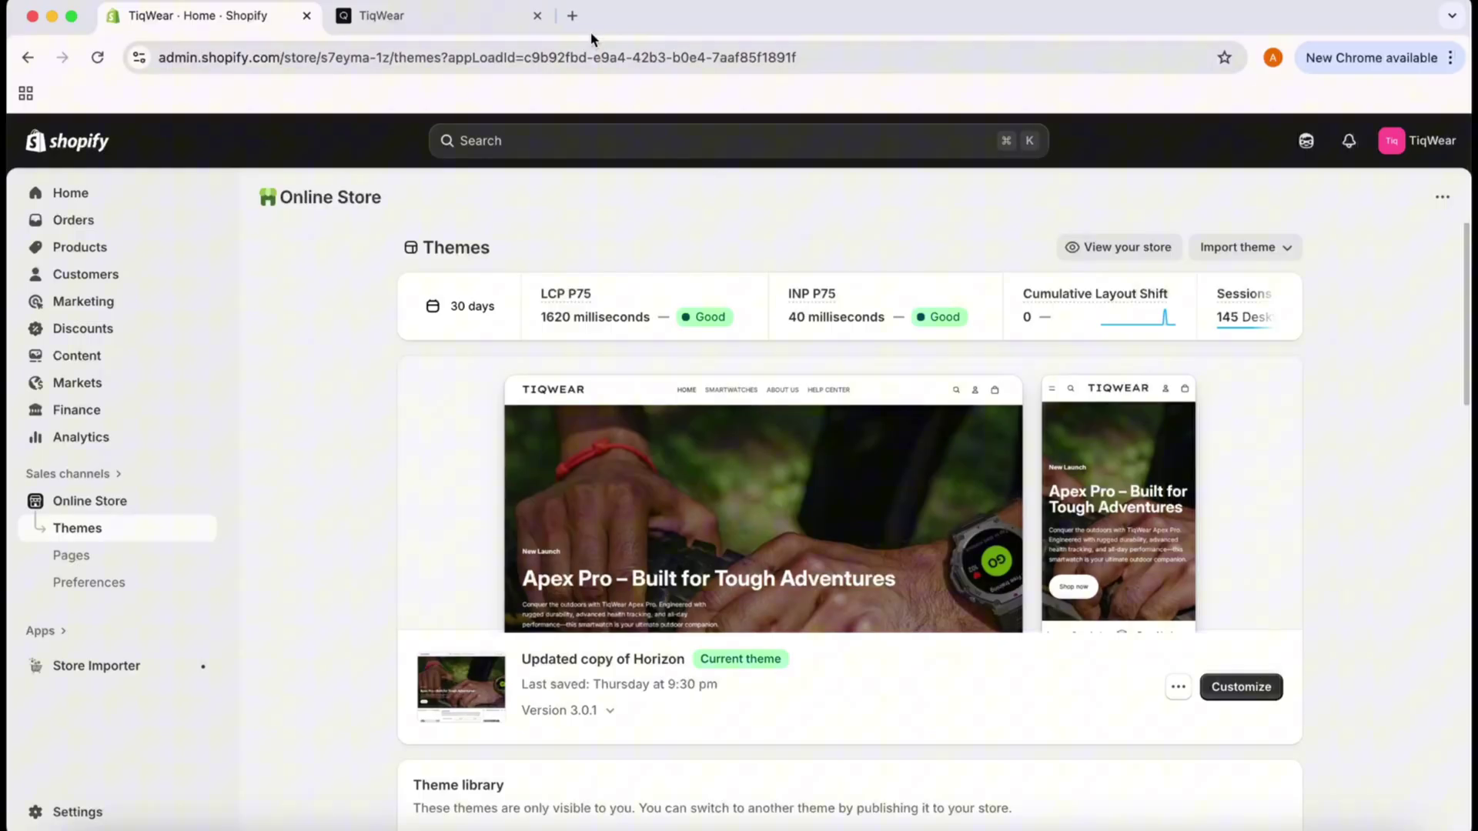
Step: Search 'google search console' in a new tab and choose Start now on the Search Console result
click(573, 17)
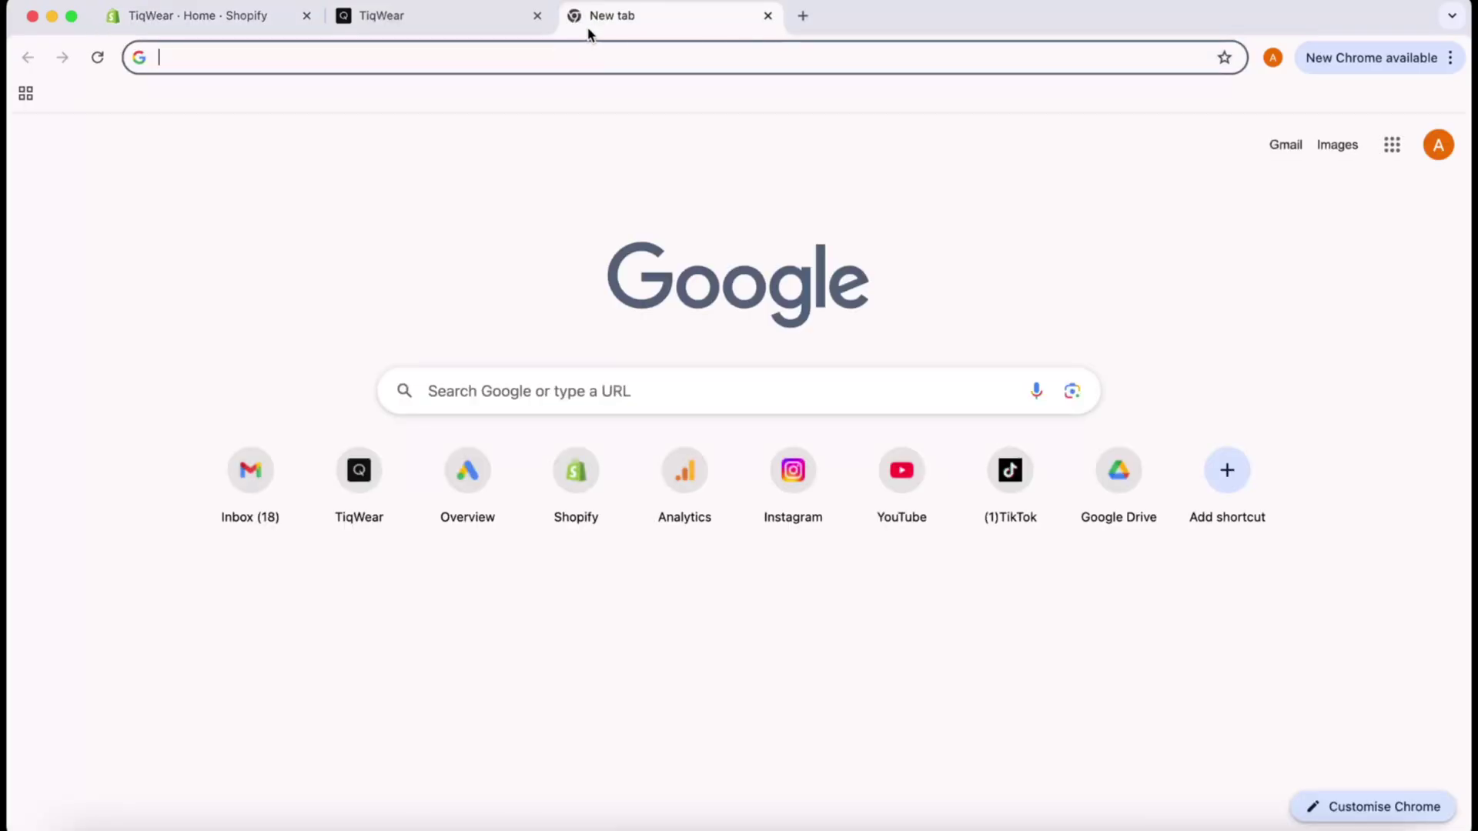
text(goo)
key(Return)
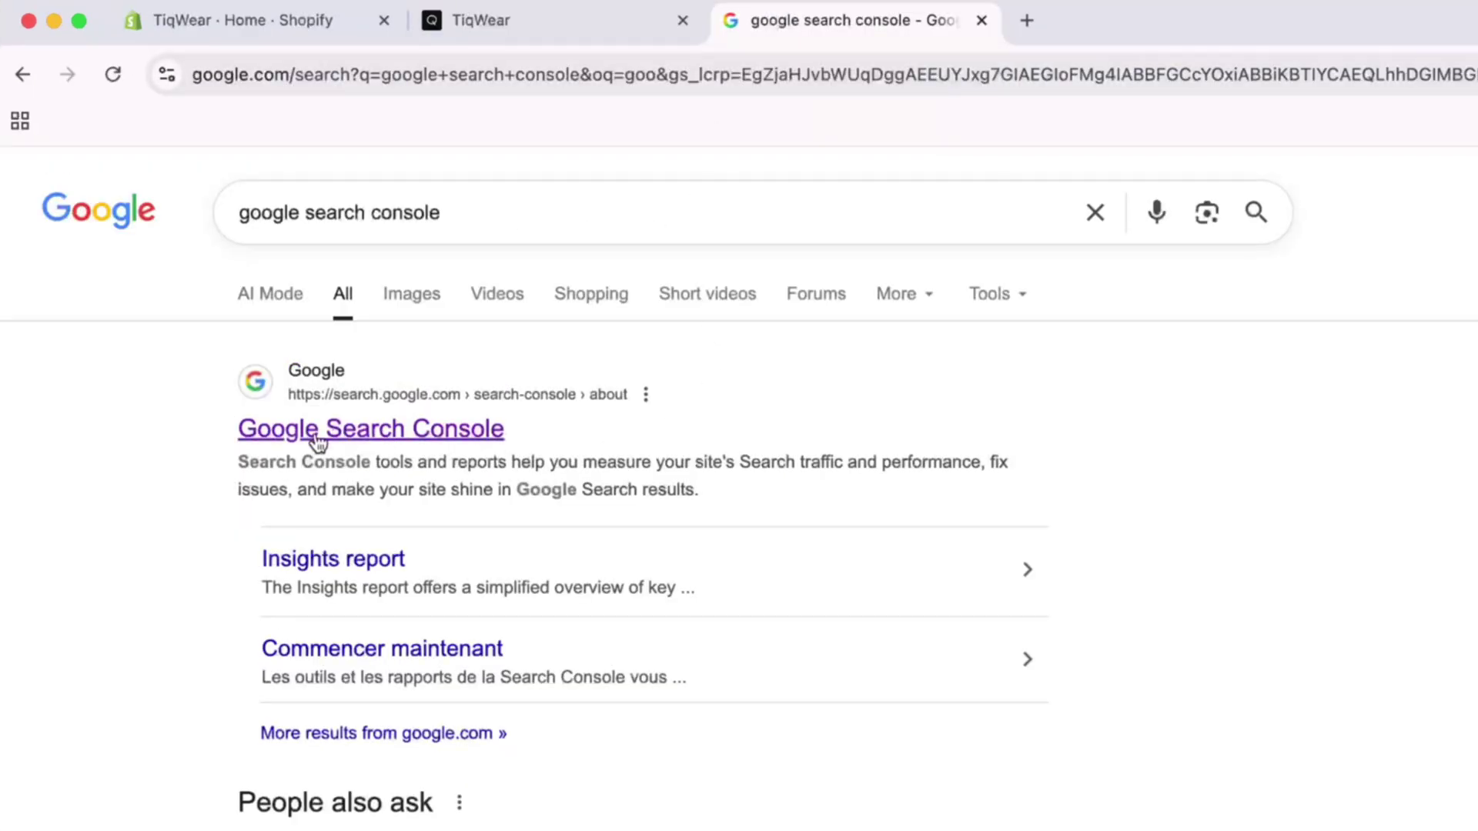
click(475, 448)
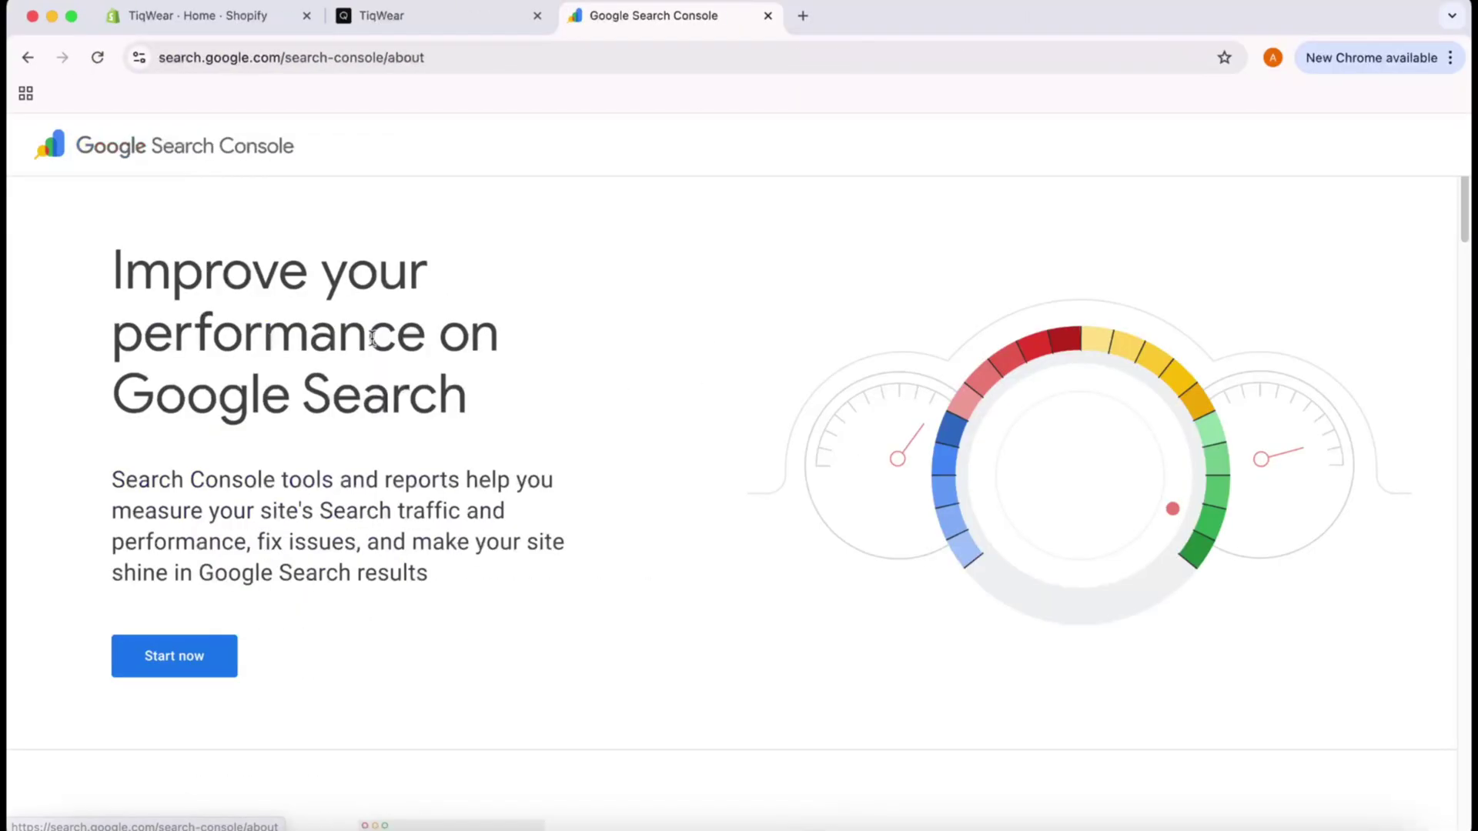
click(183, 672)
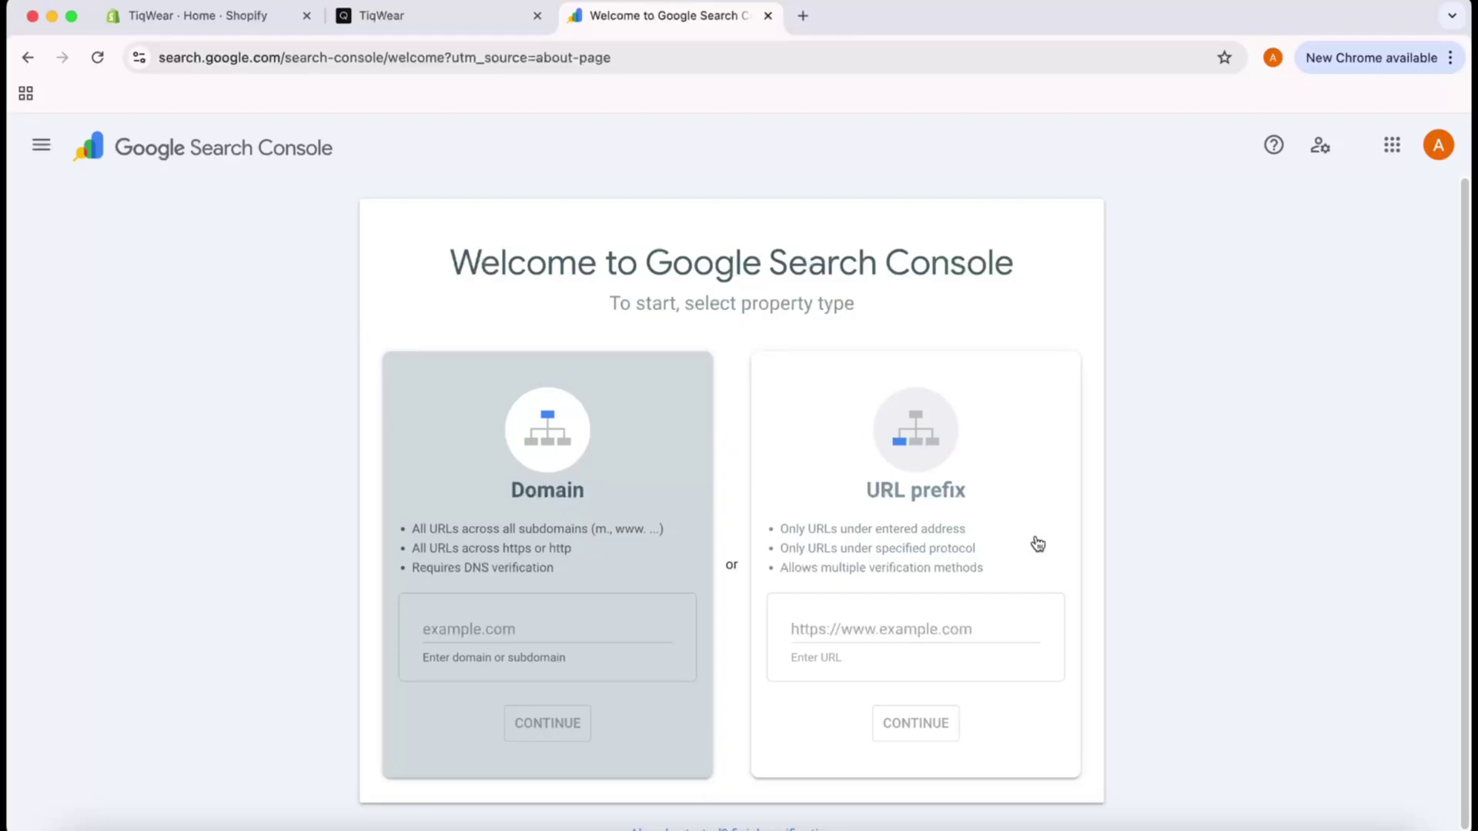
click(522, 628)
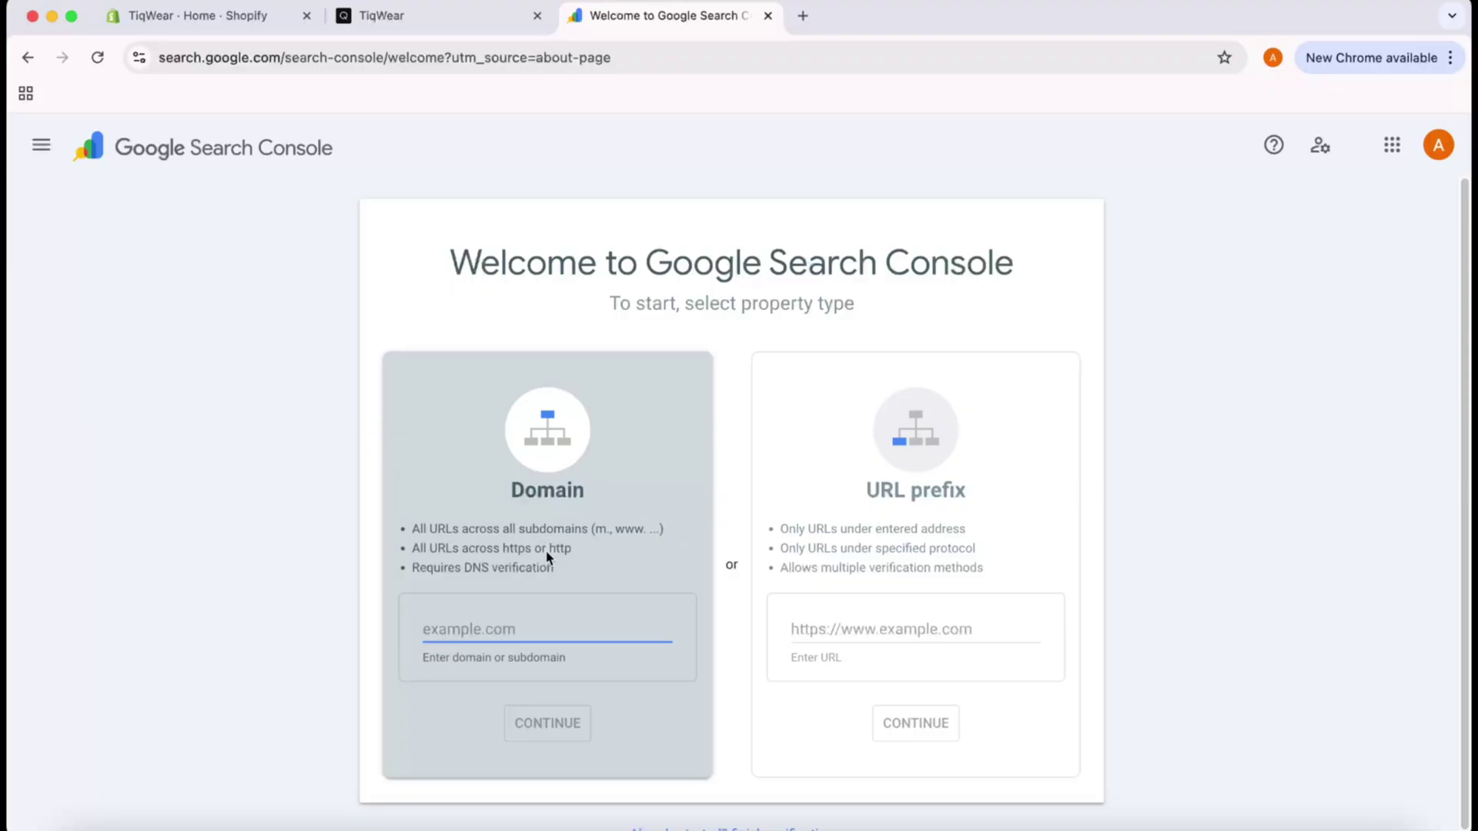
click(468, 14)
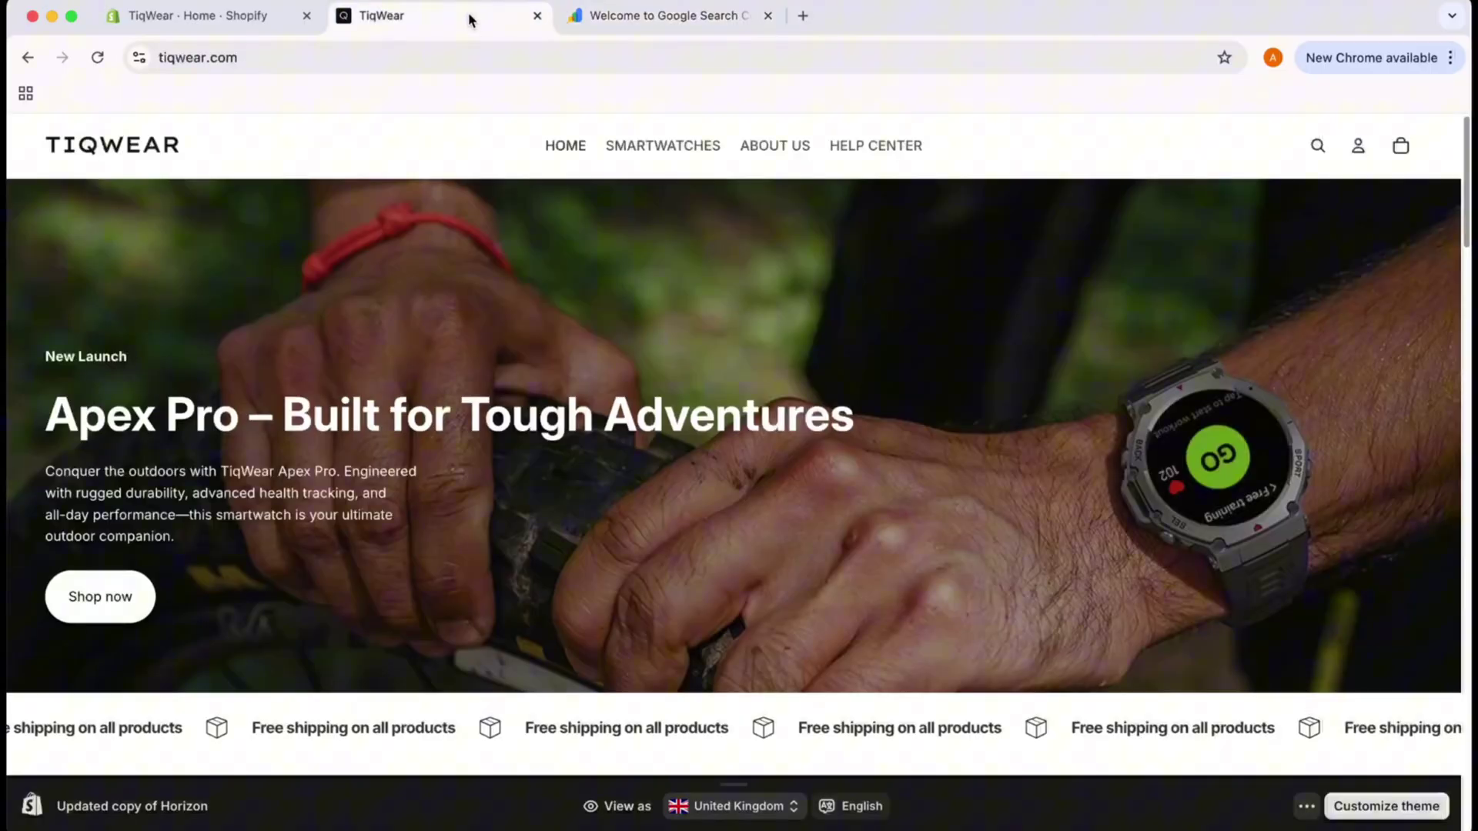
click(292, 59)
key(super+c)
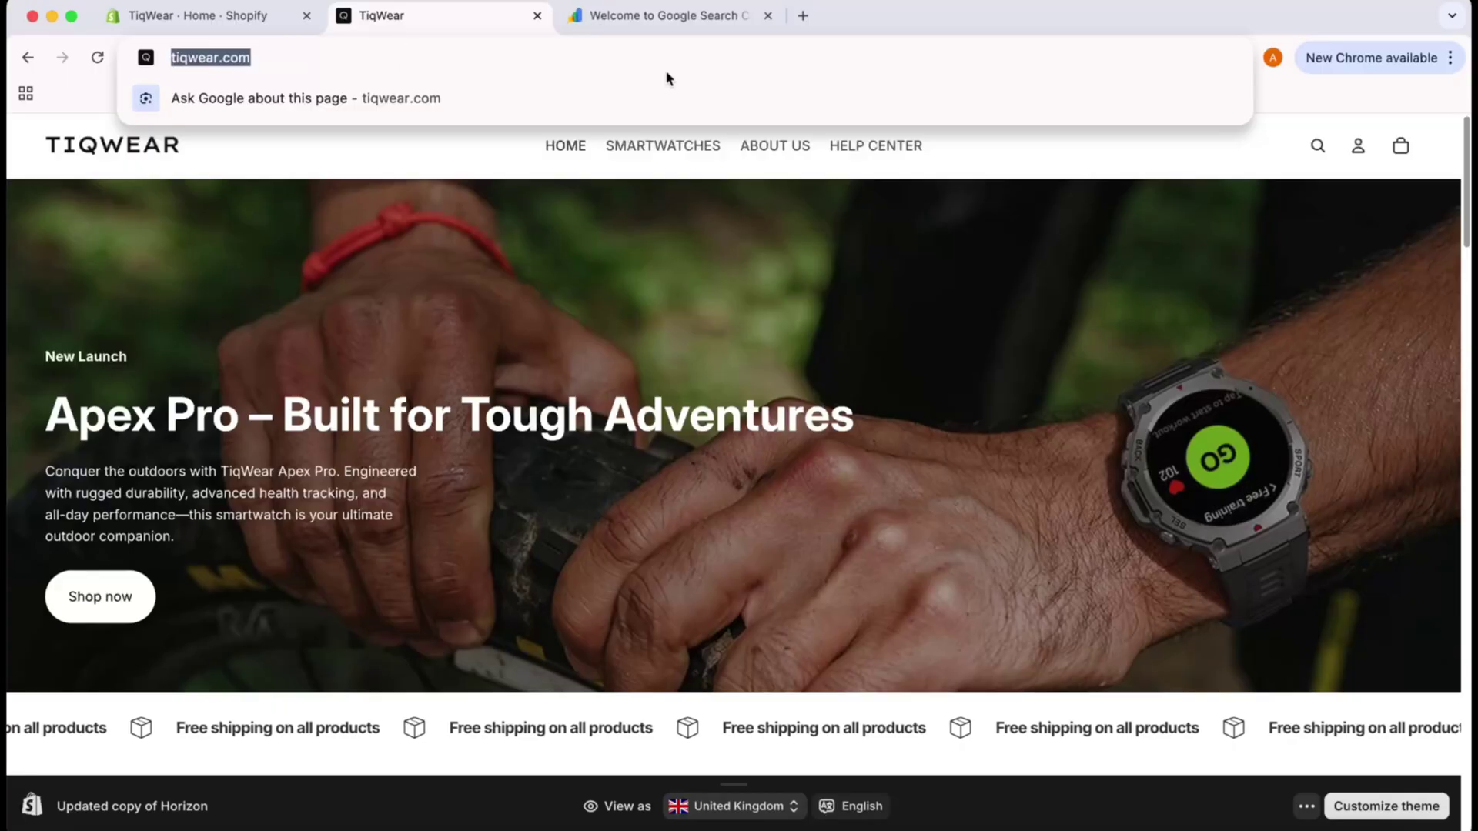
click(635, 22)
key(super+v)
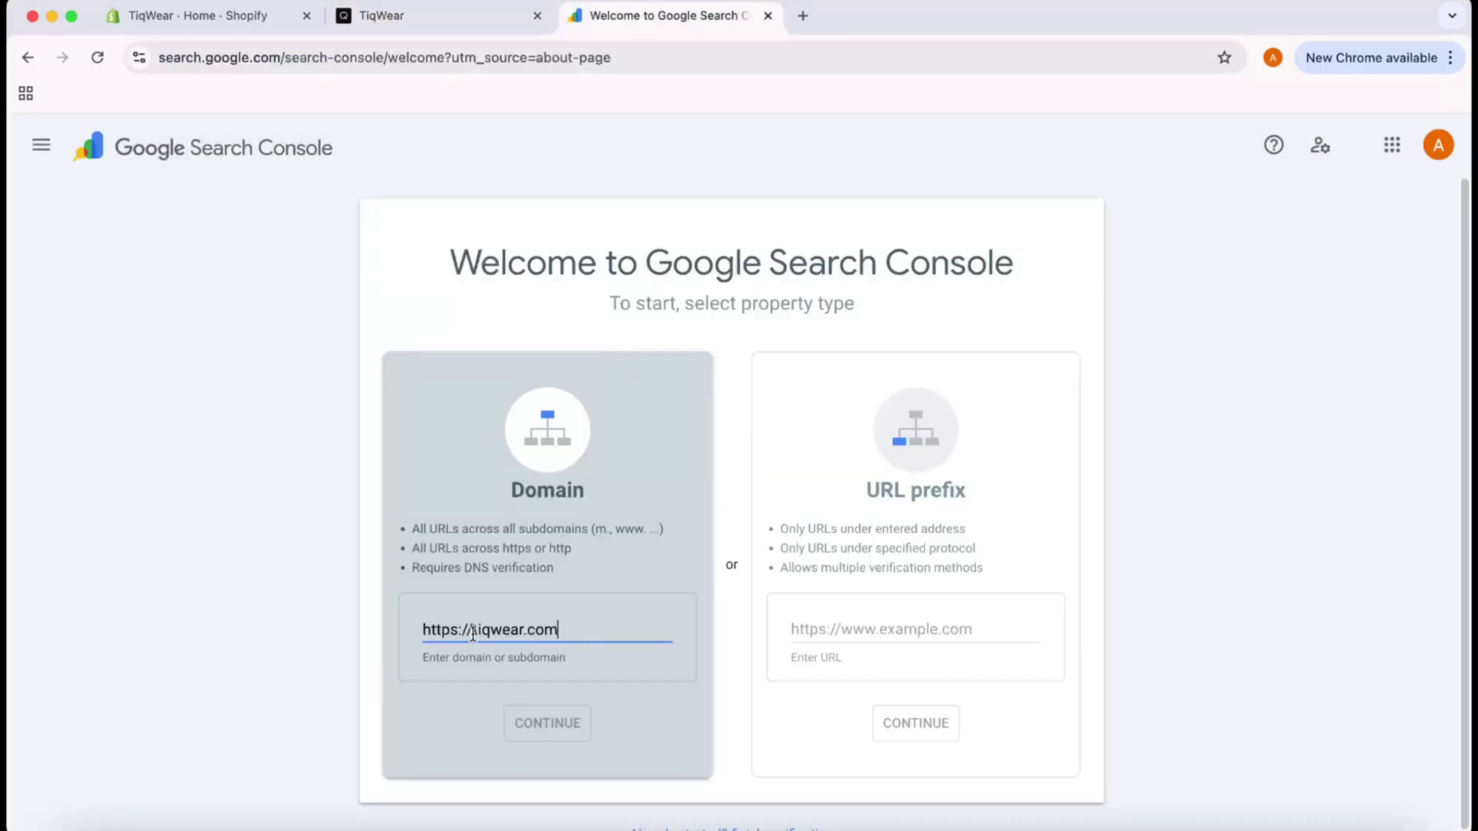
drag(473, 632, 378, 627)
key(BackSpace)
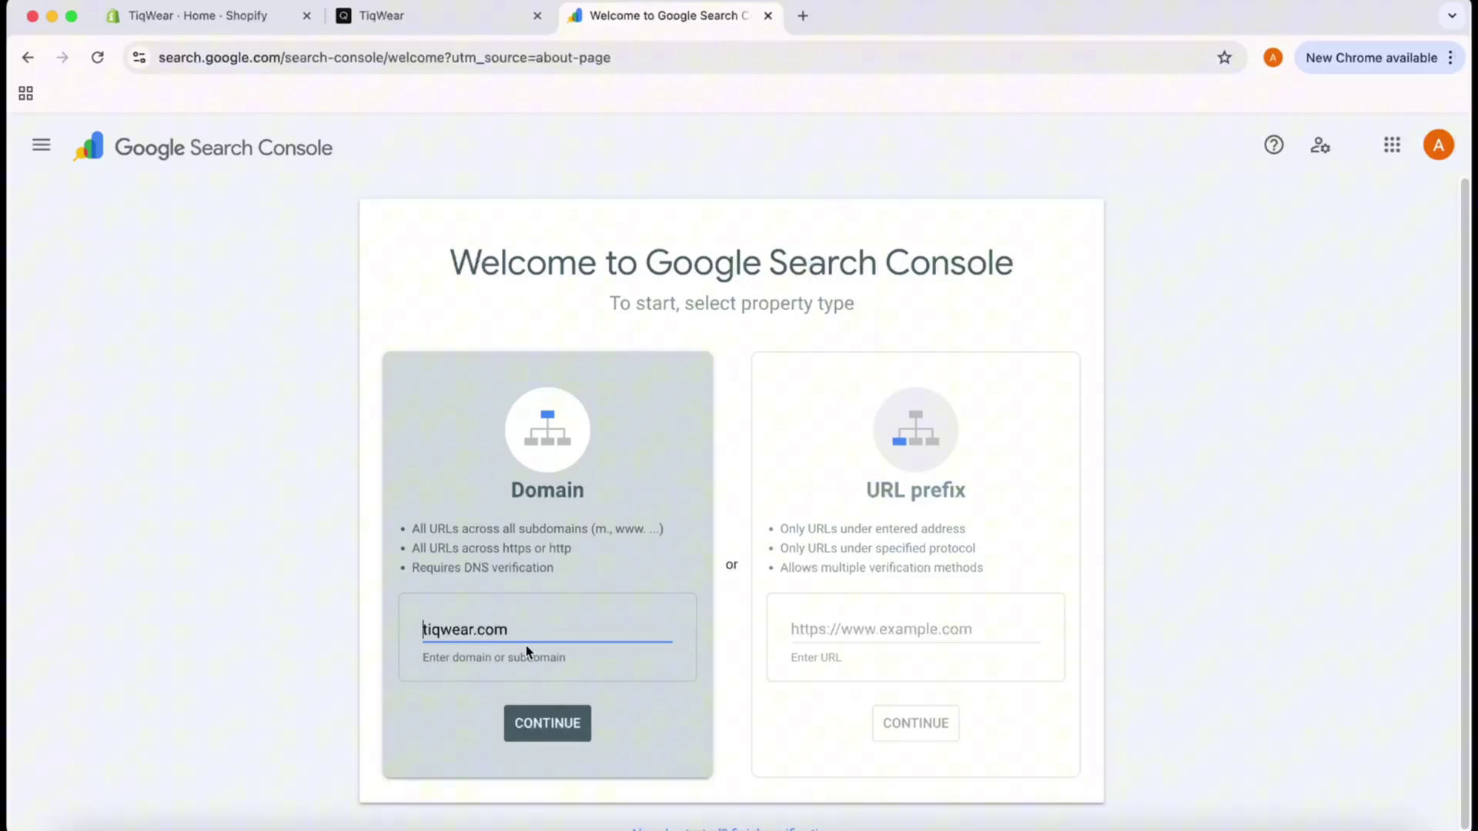
click(431, 693)
click(548, 731)
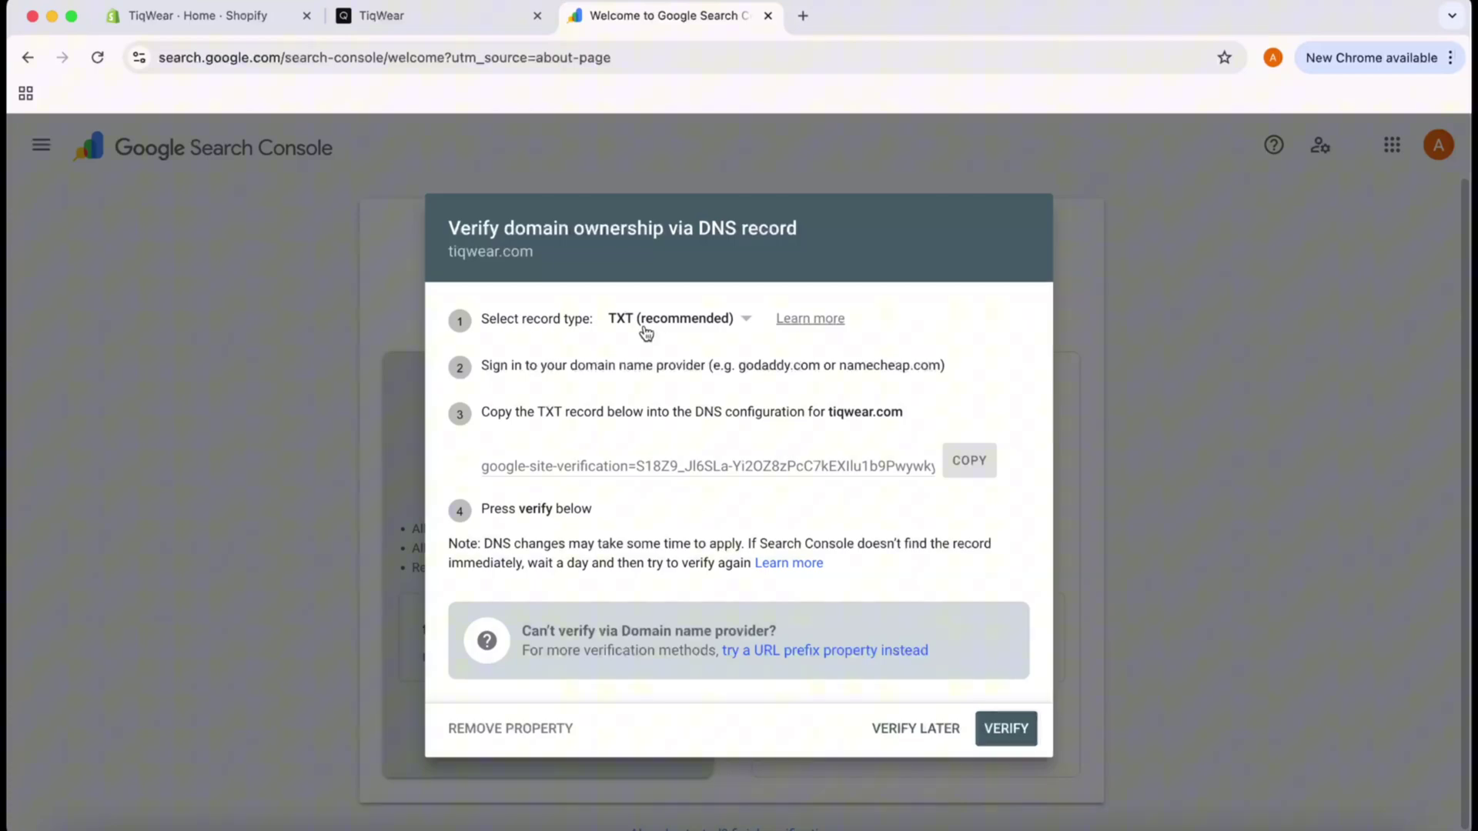
Step: Keep TXT as the record type, copy the verification value, and switch to Namecheap's Advanced DNS
click(700, 326)
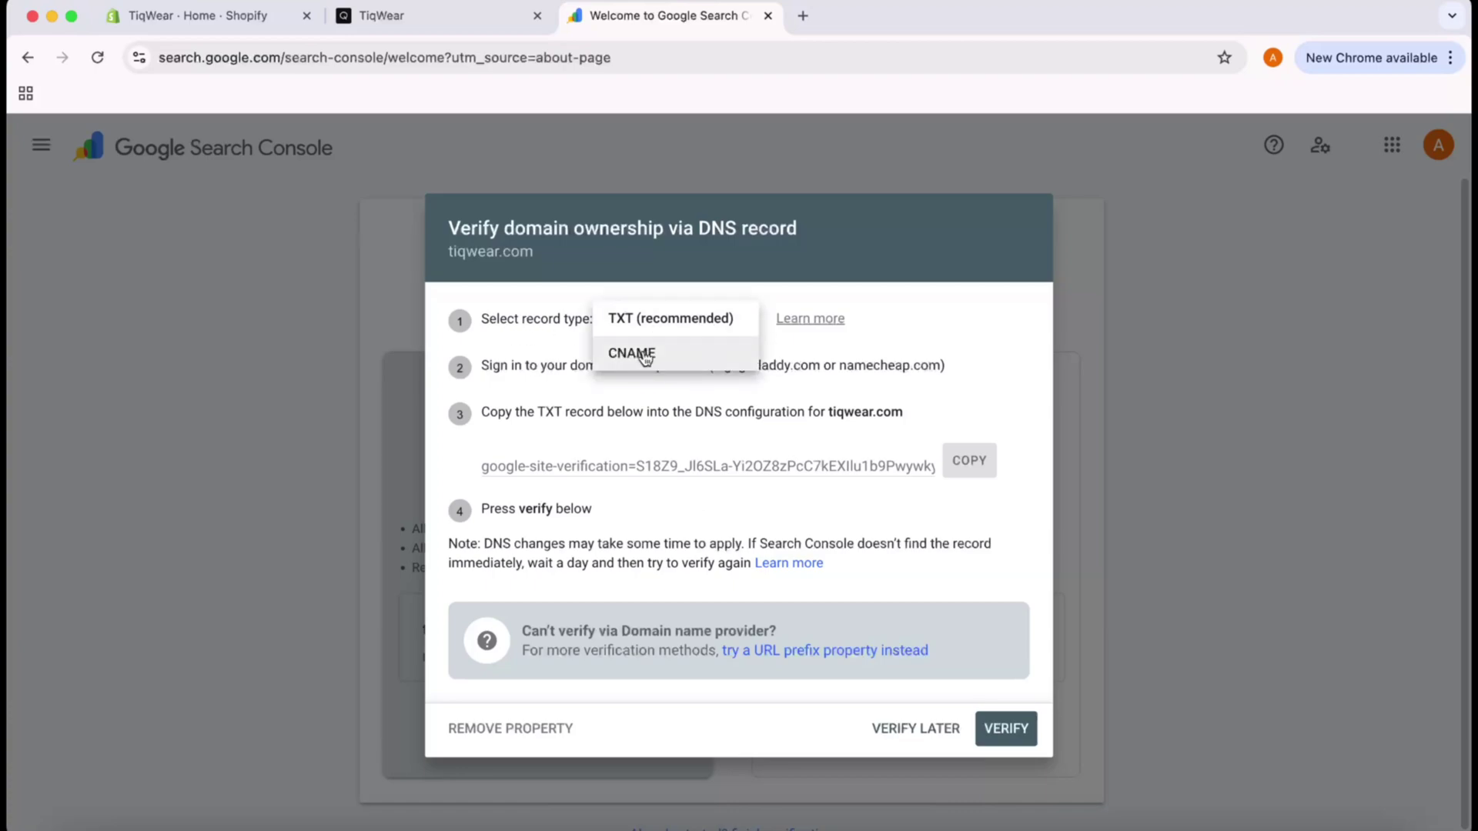
click(543, 324)
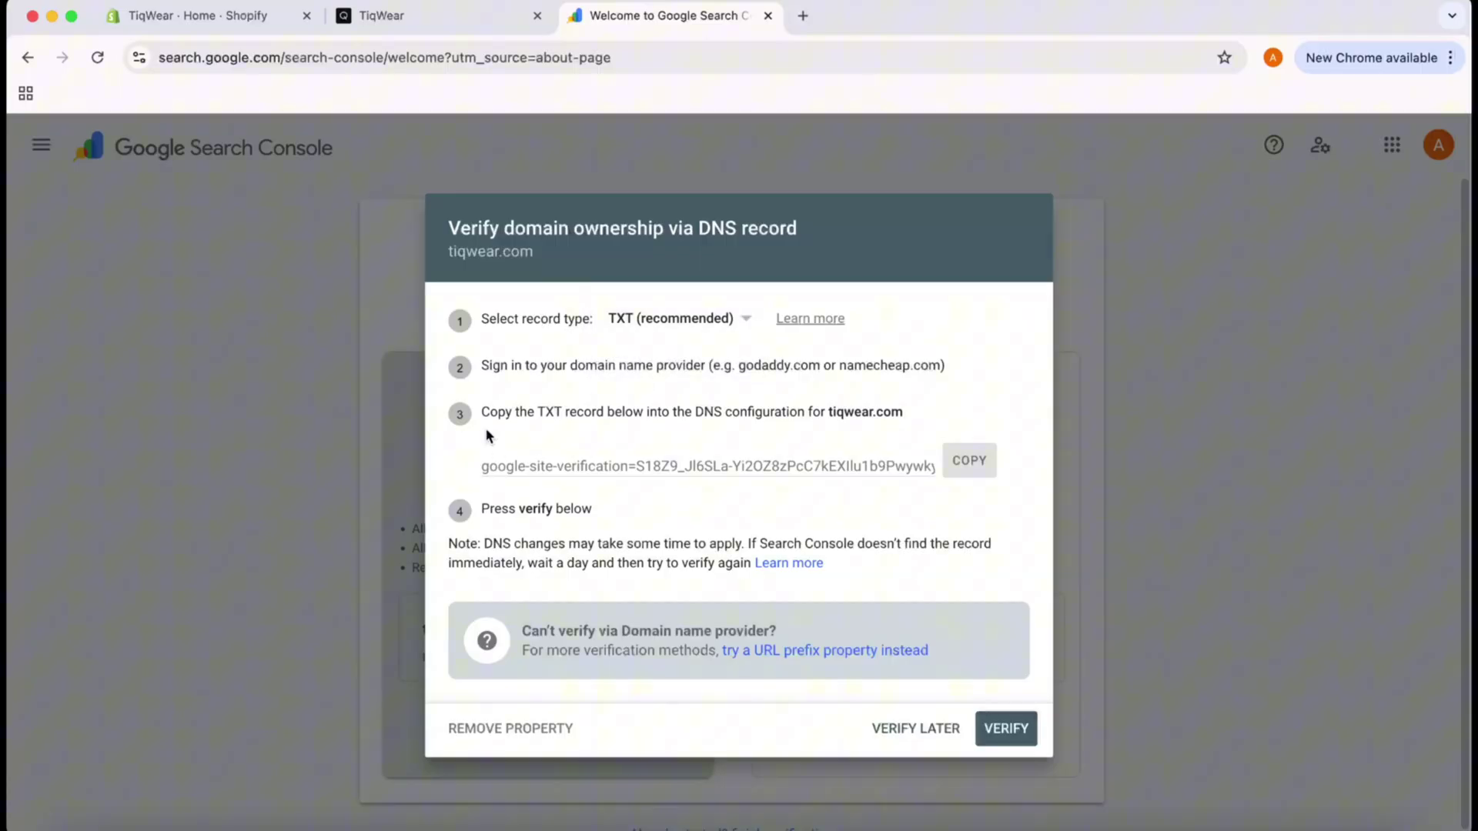
click(530, 470)
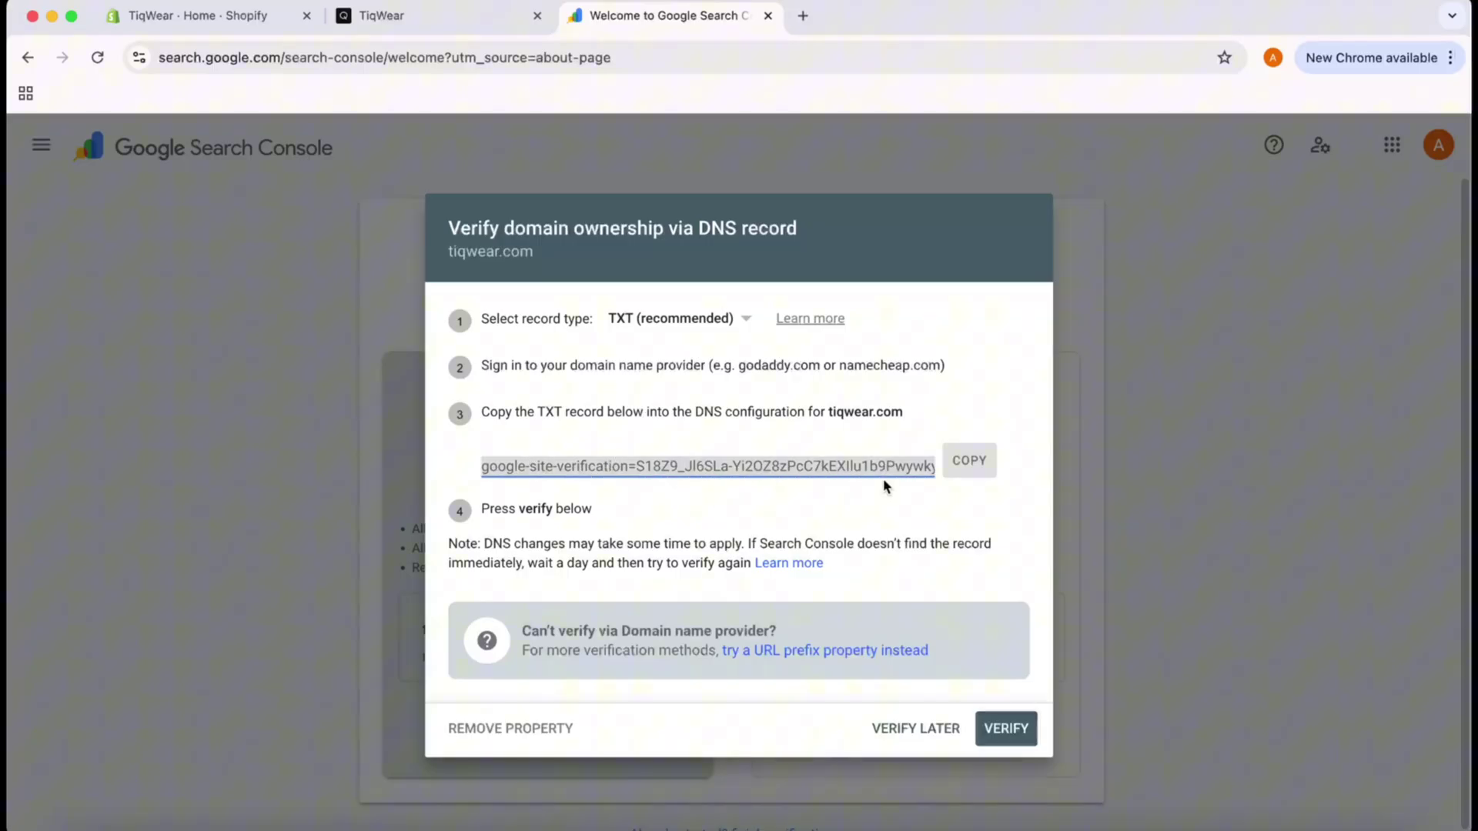
click(967, 479)
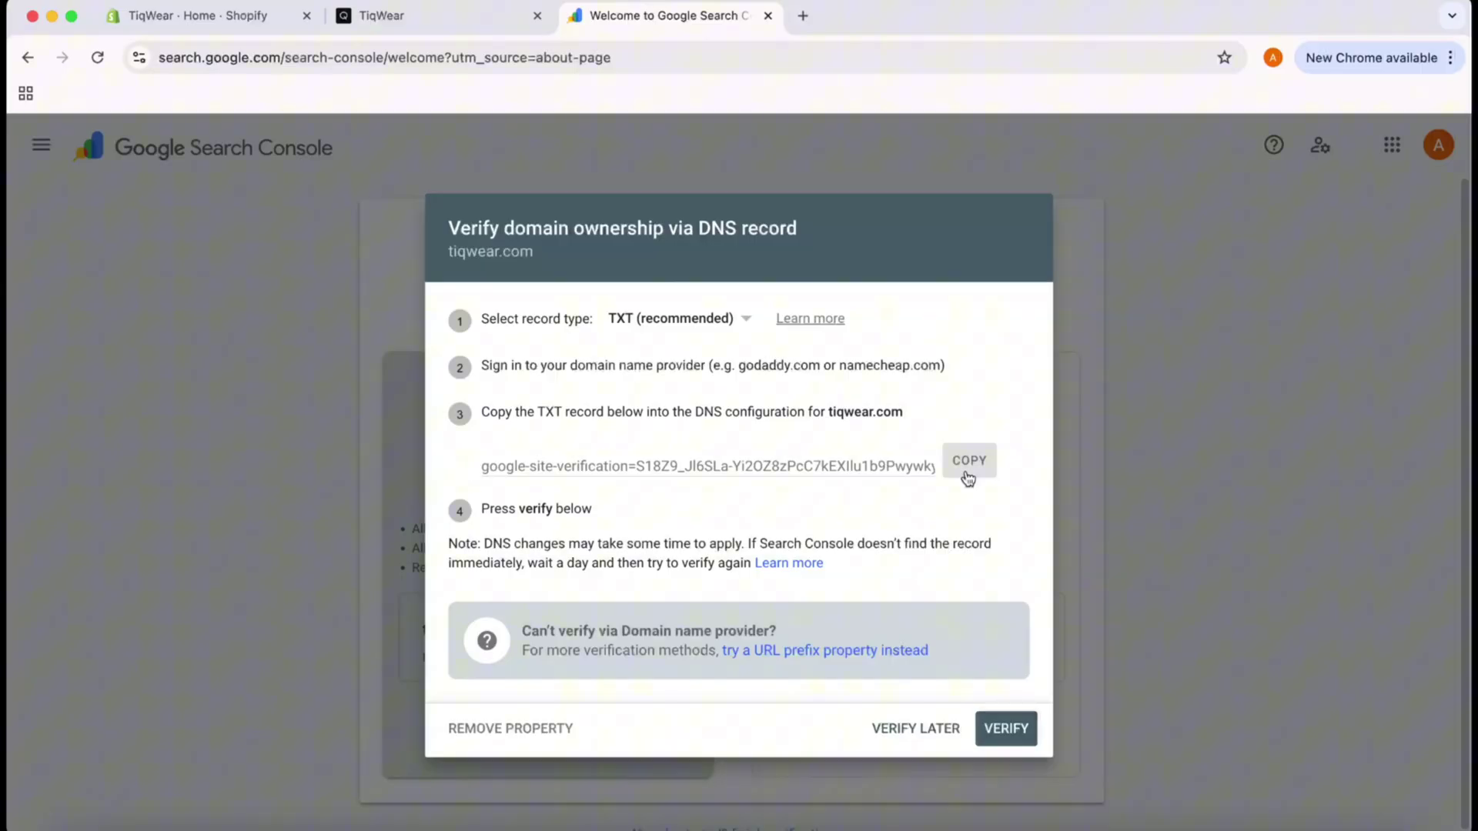
key(ctrl+Right)
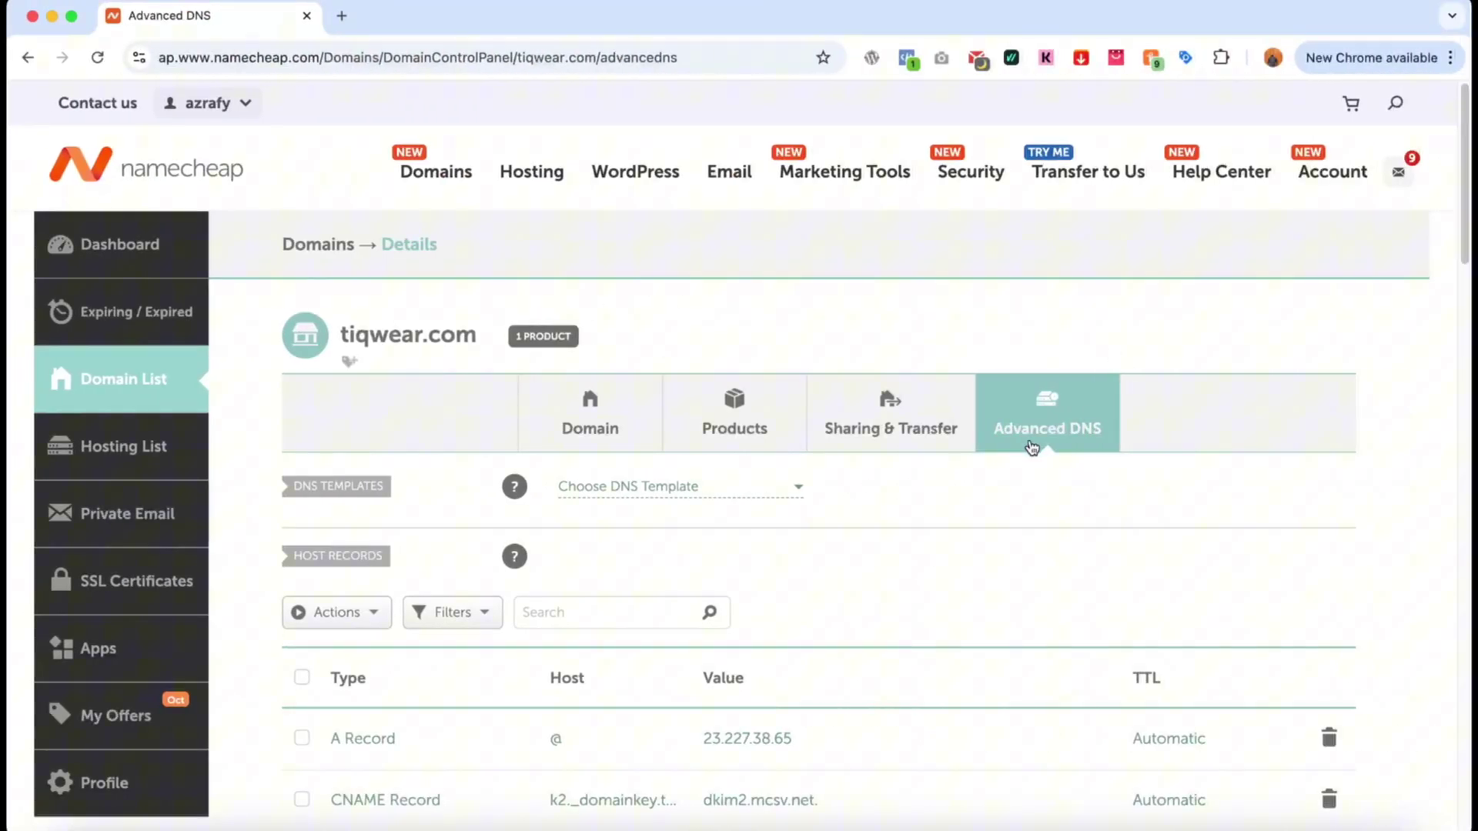
Step: Add a new TXT Record host record in Namecheap holding the pasted Google verification value
scroll(994, 512, down, 1)
scroll(995, 512, down, 5)
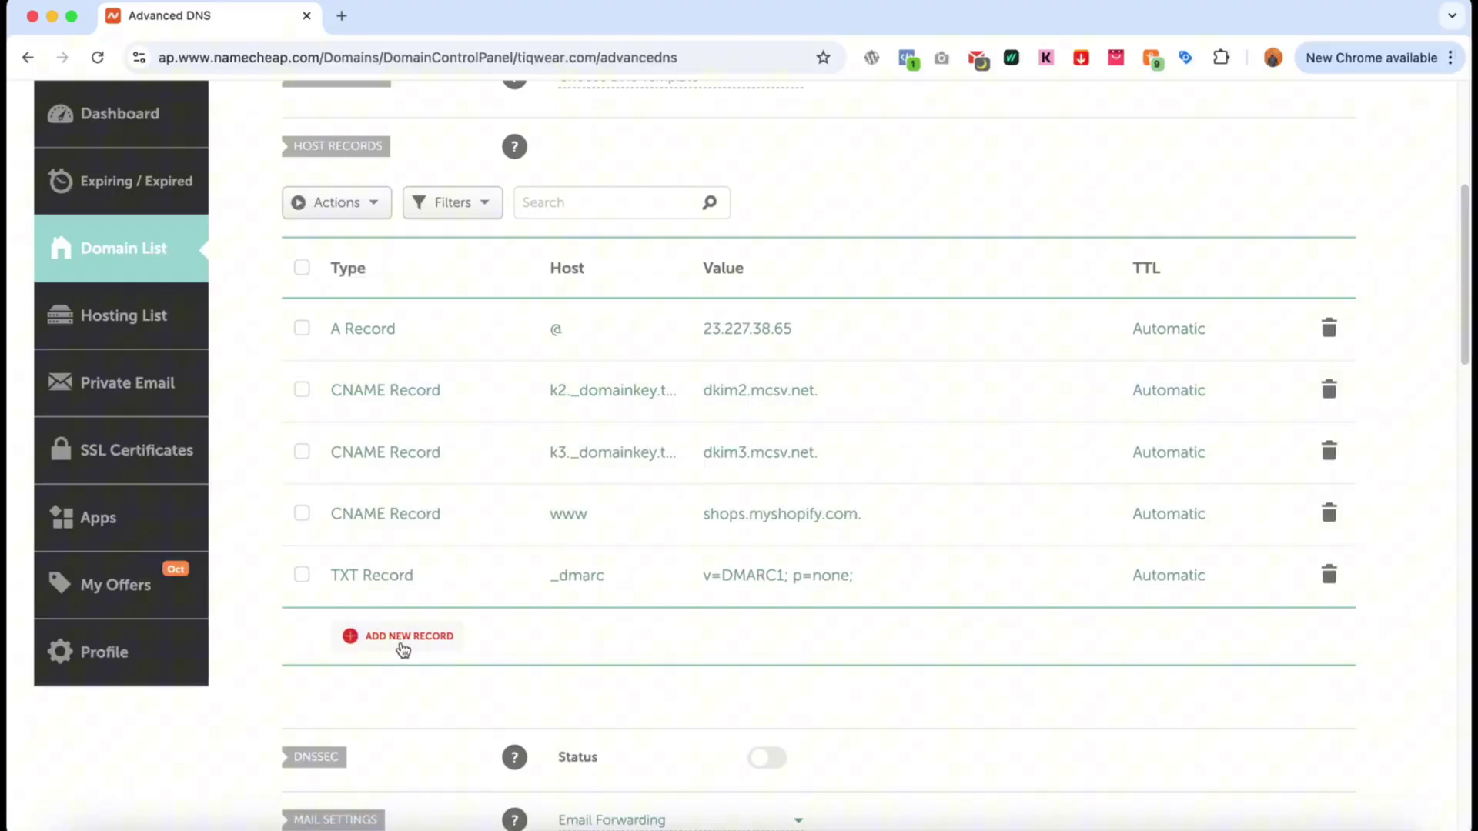
click(402, 650)
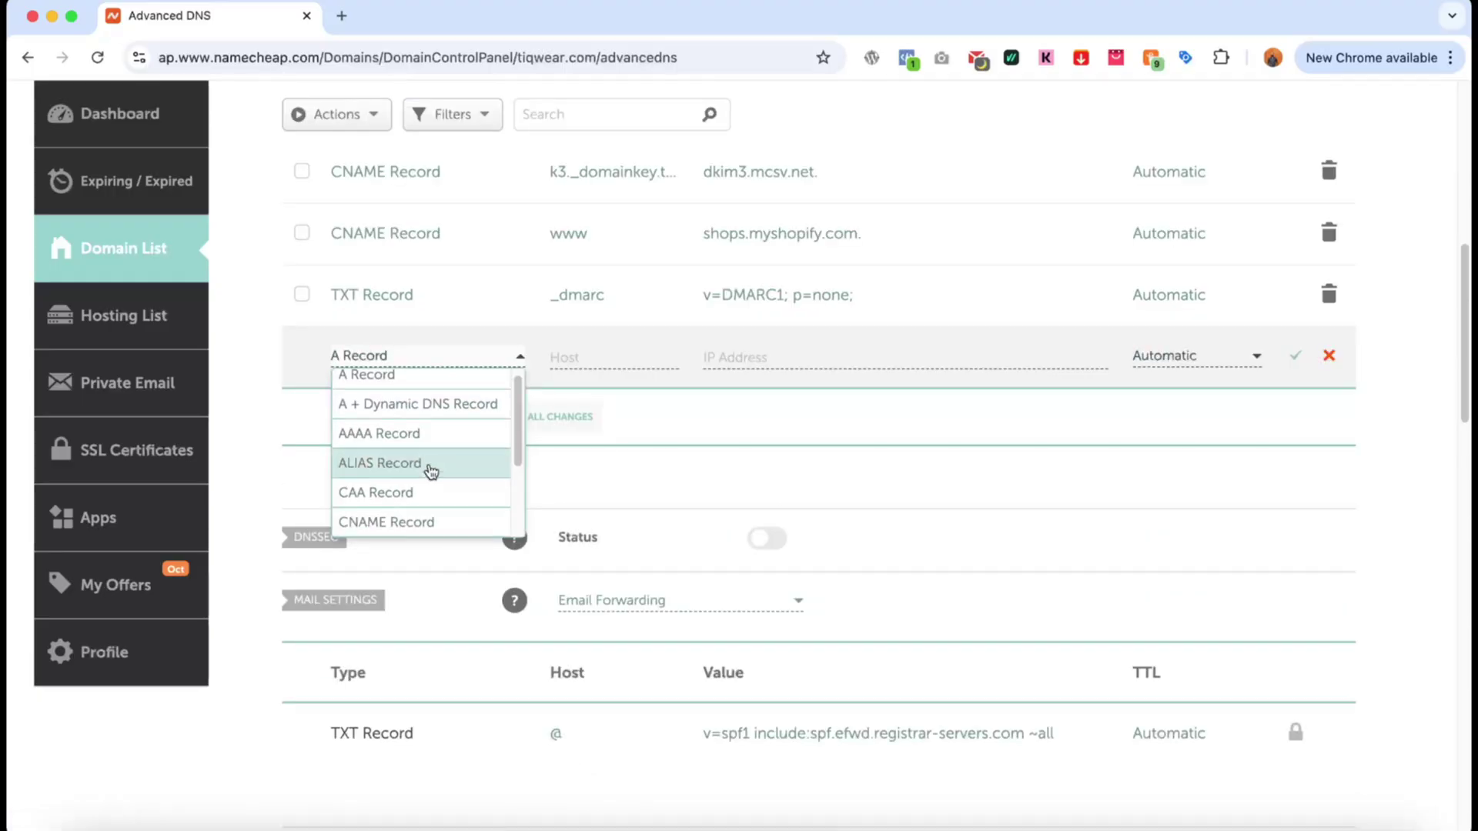
scroll(431, 471, down, 2)
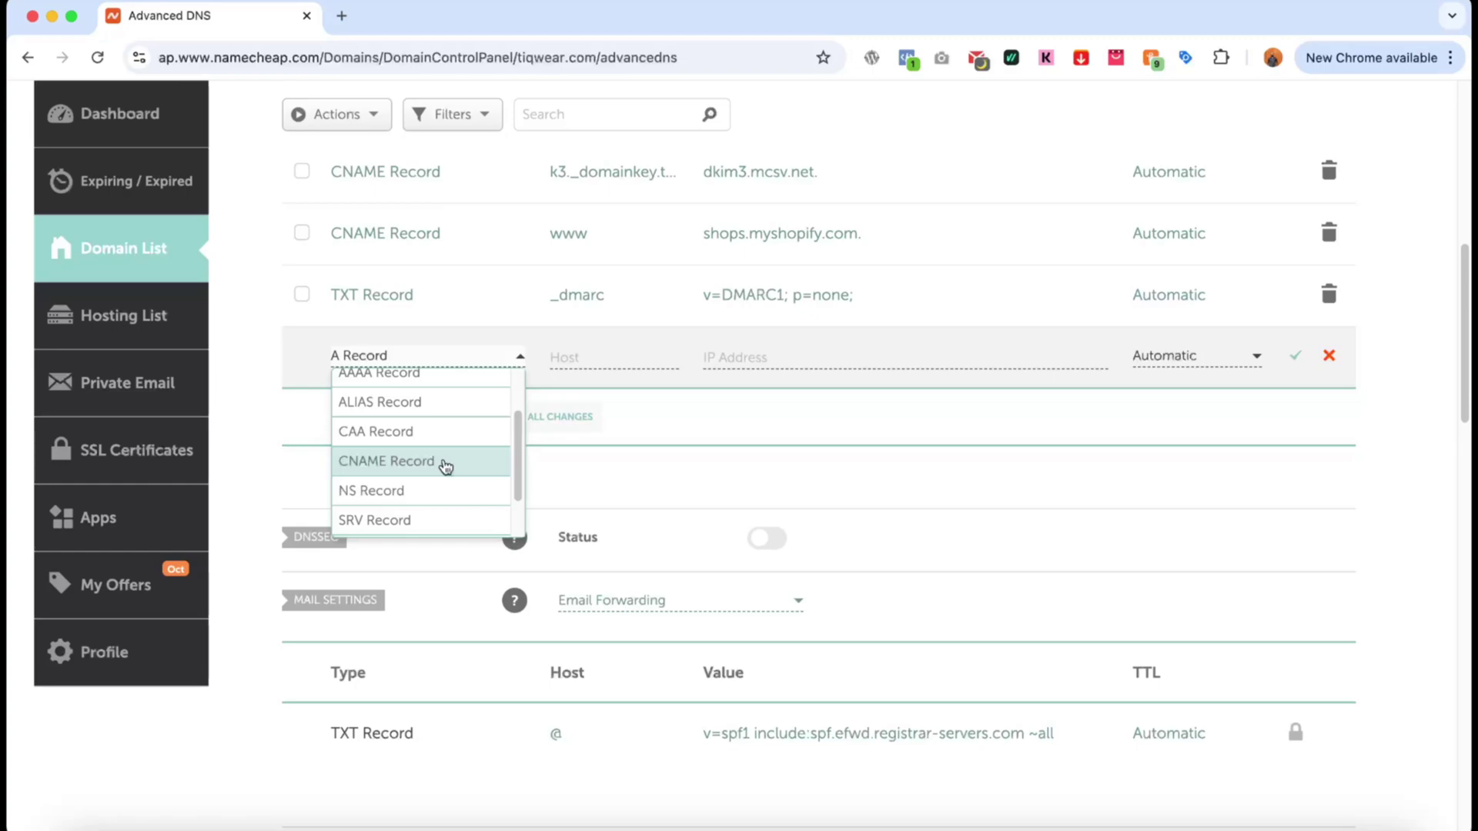
scroll(445, 464, down, 2)
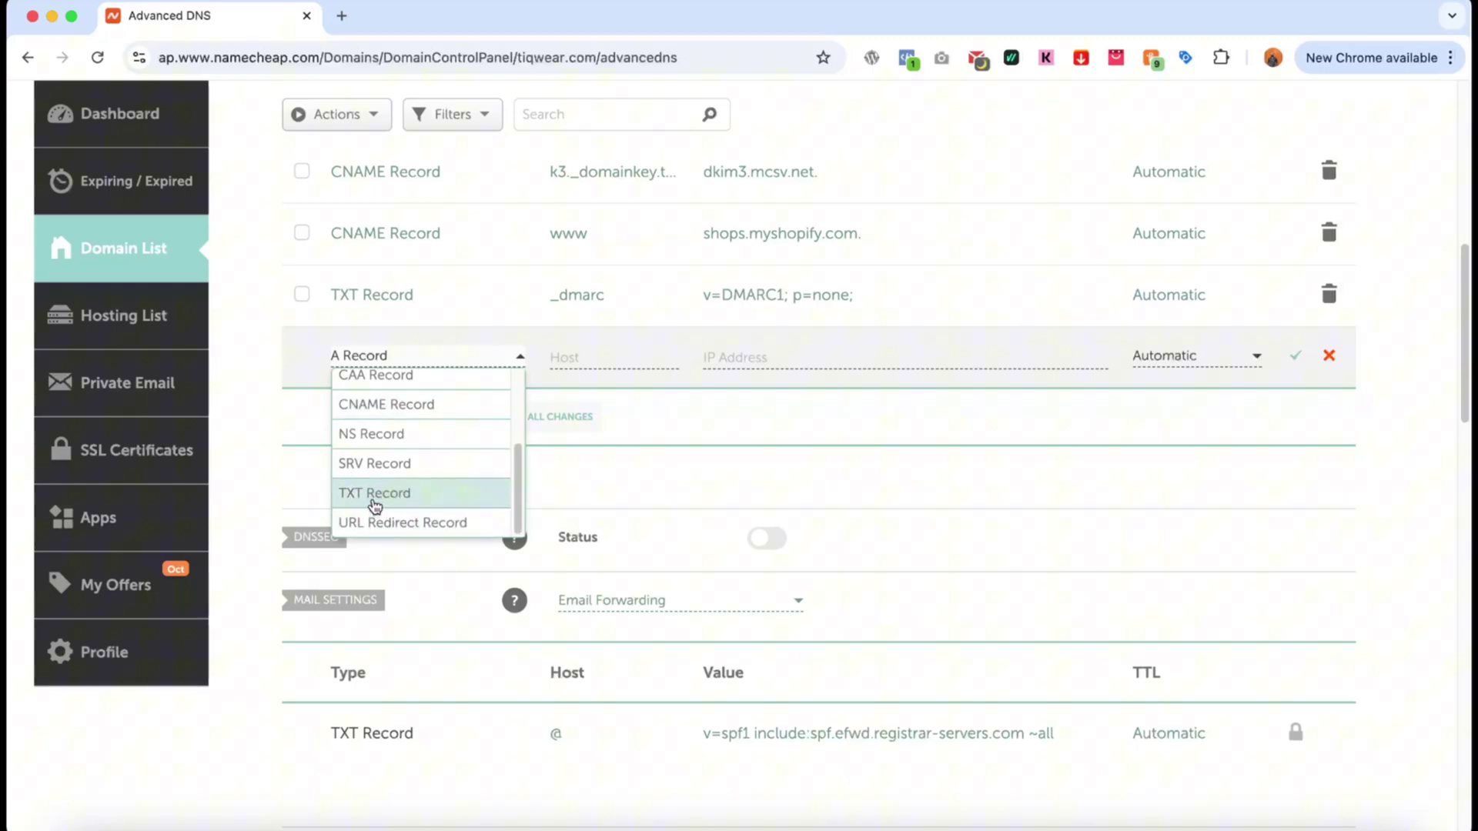
click(409, 497)
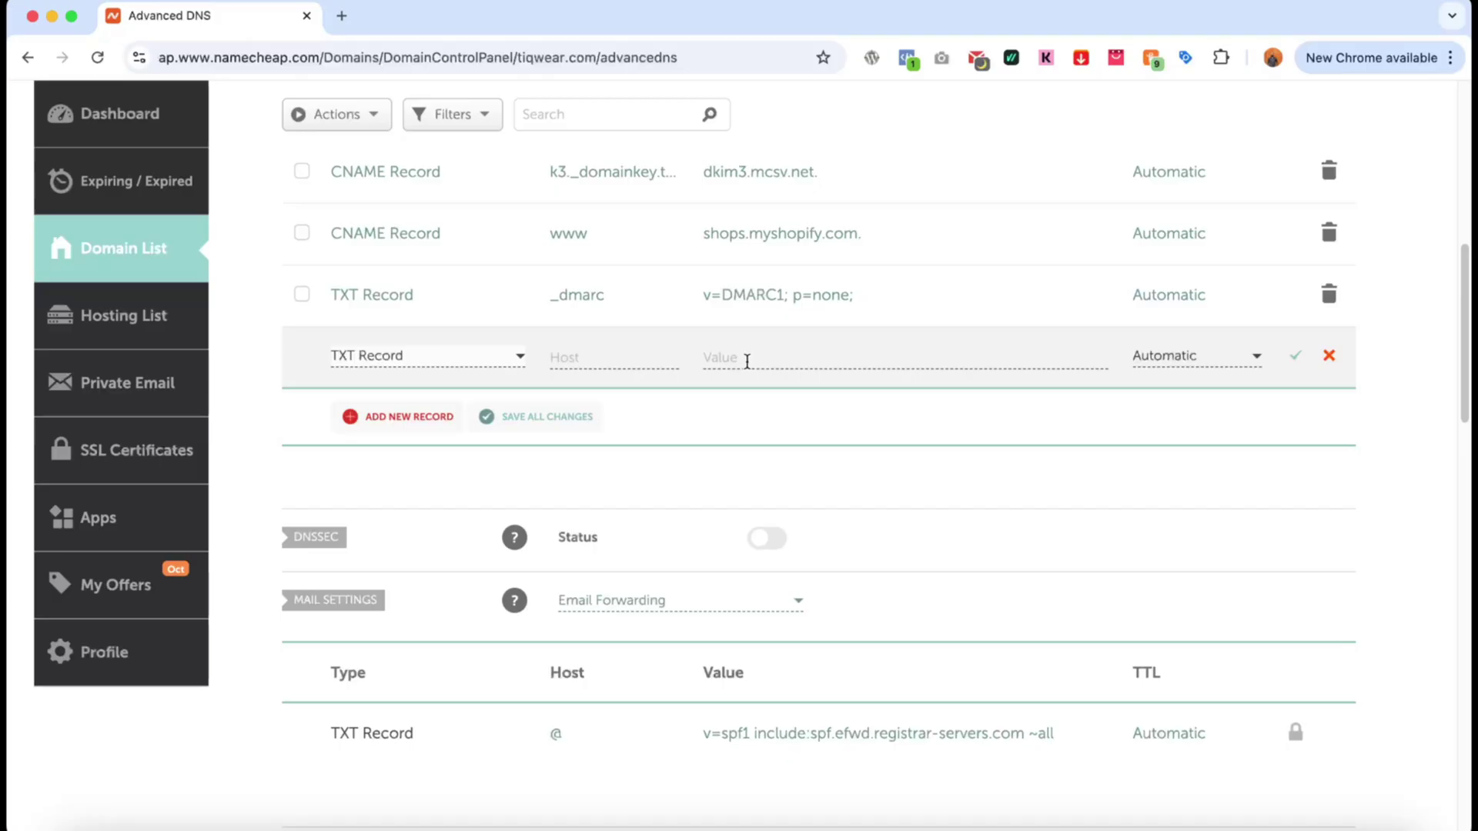
click(747, 356)
key(super+v)
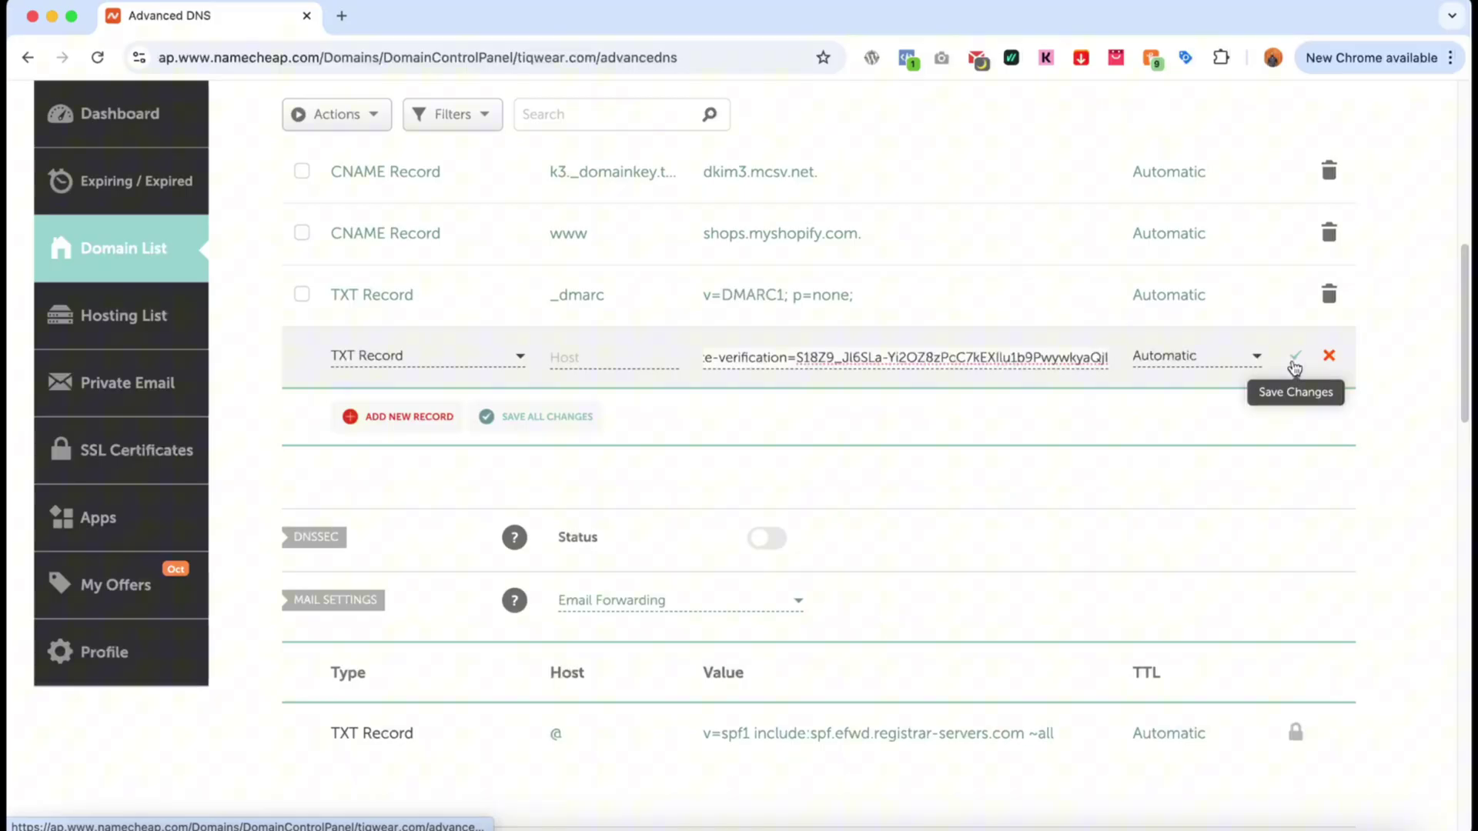
scroll(1060, 377, up, 3)
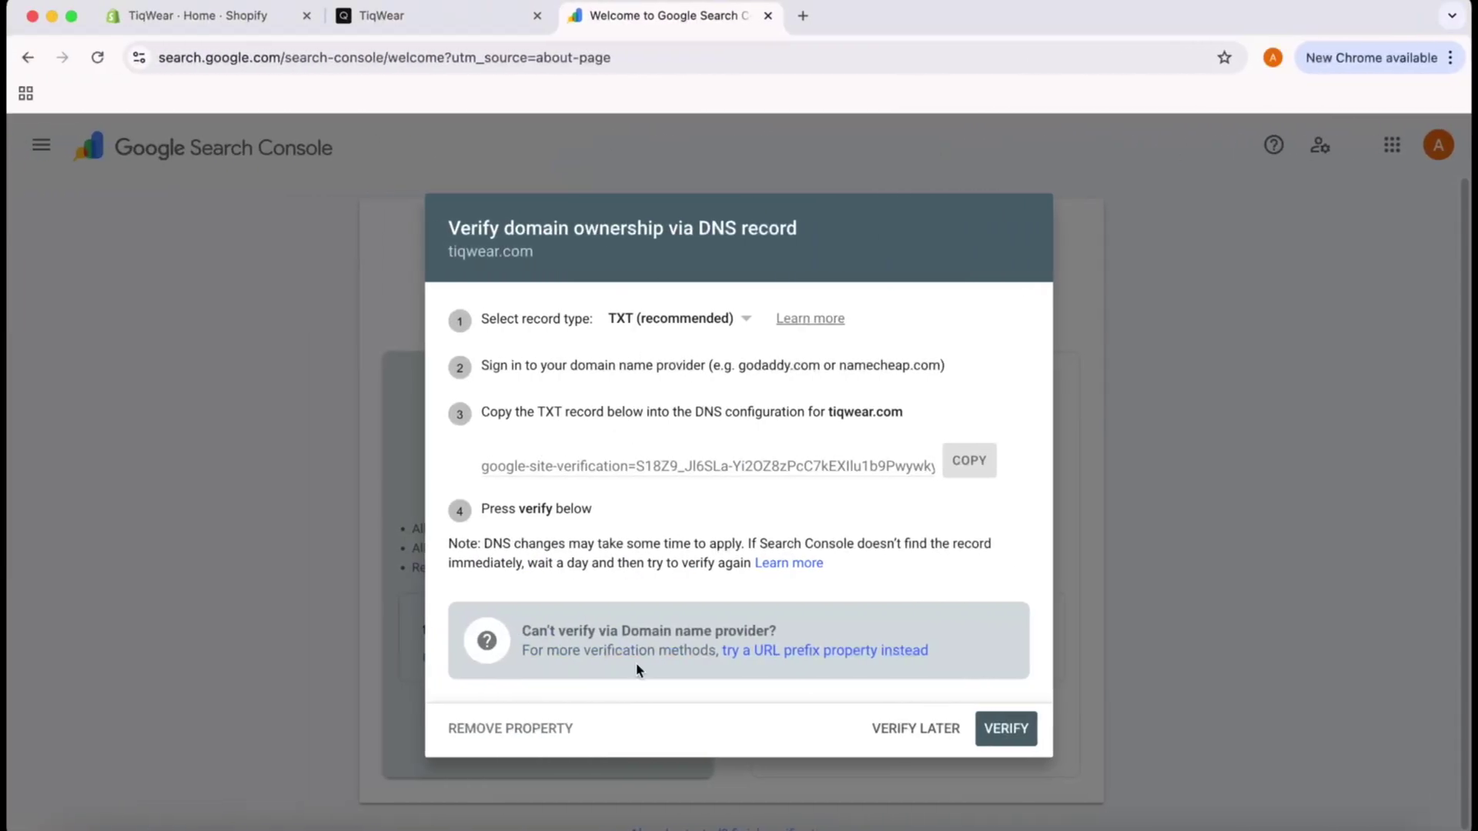
click(916, 728)
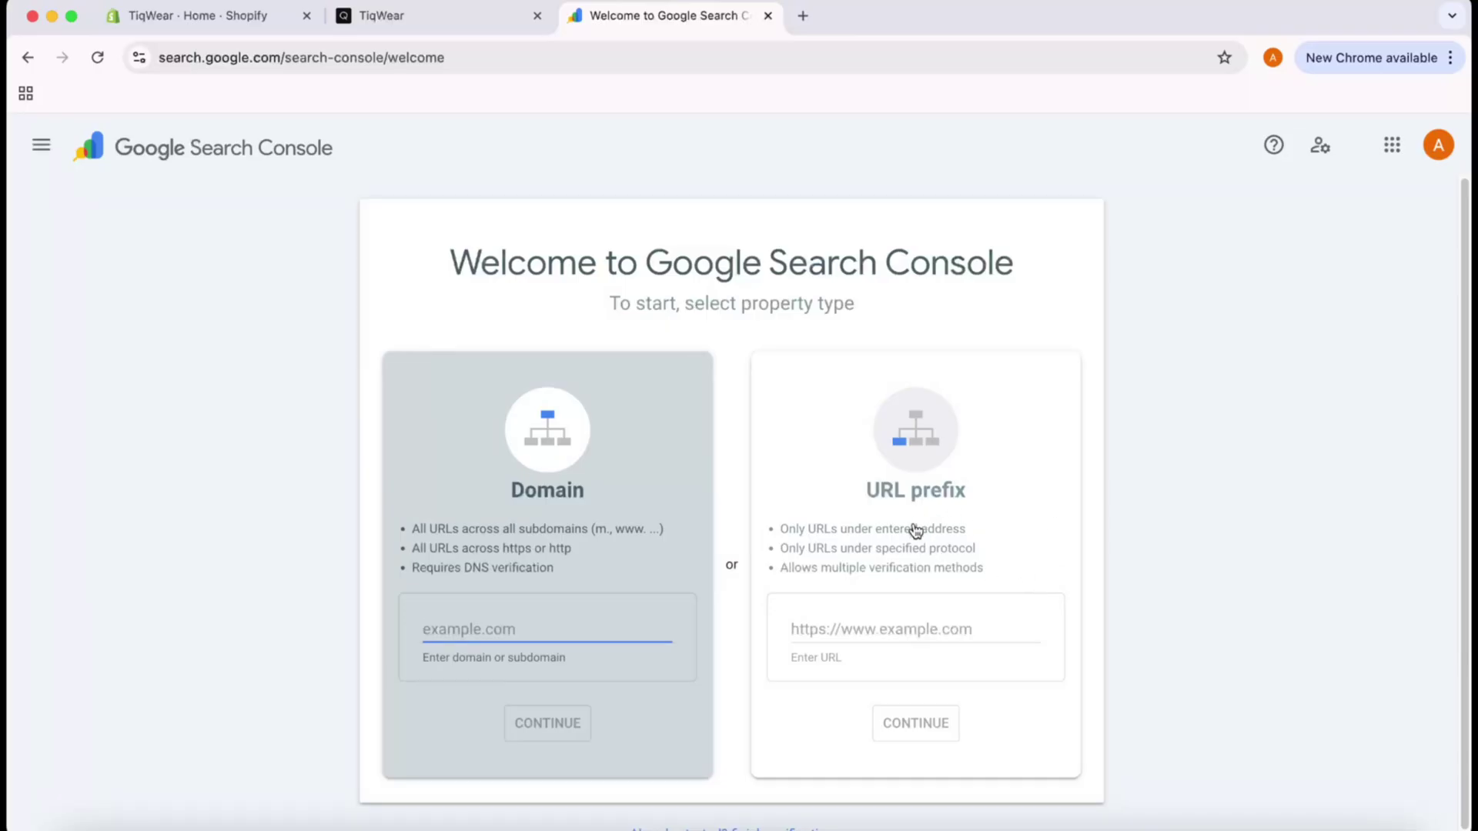
click(885, 630)
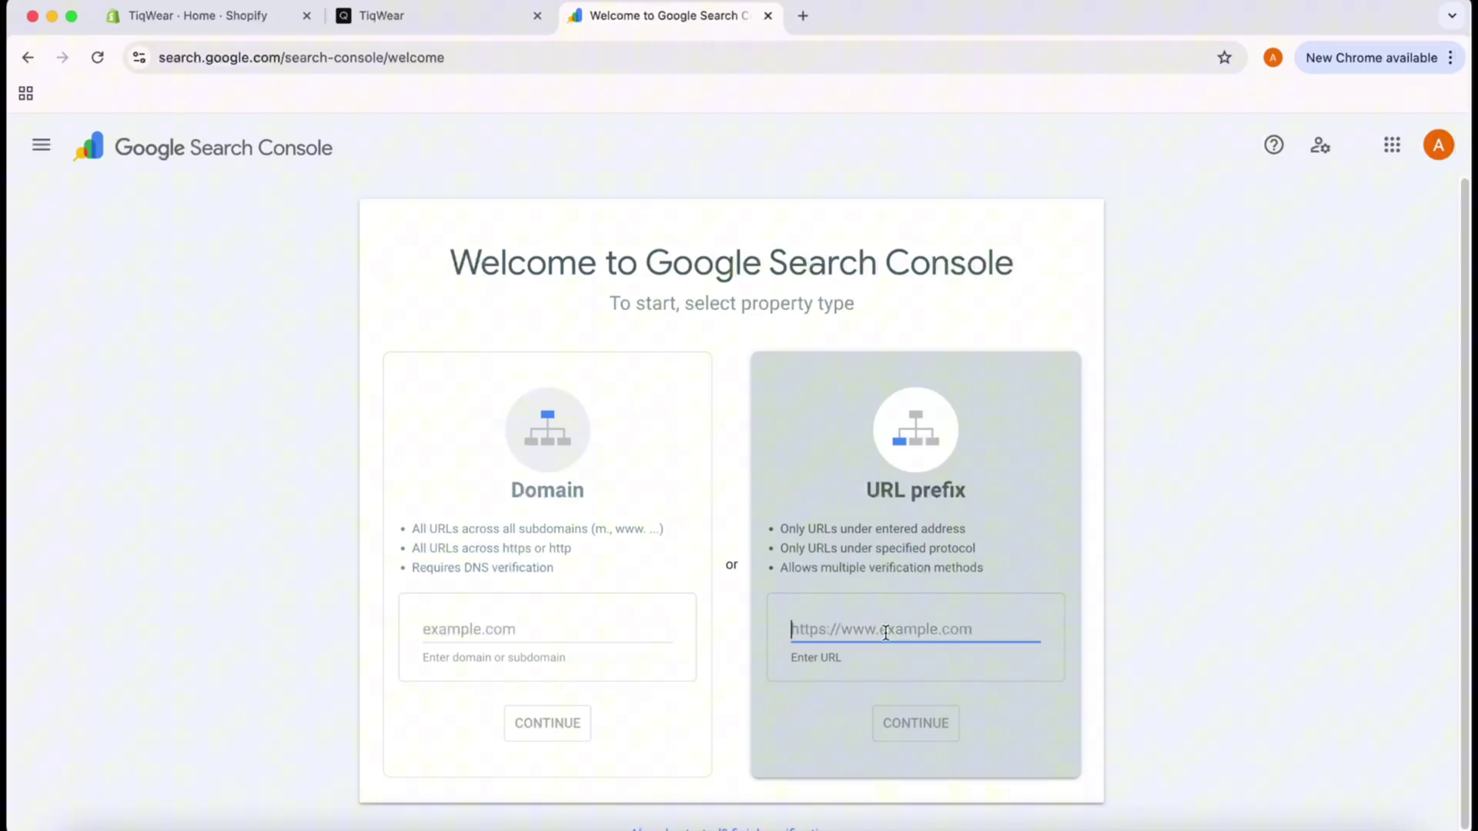
click(431, 17)
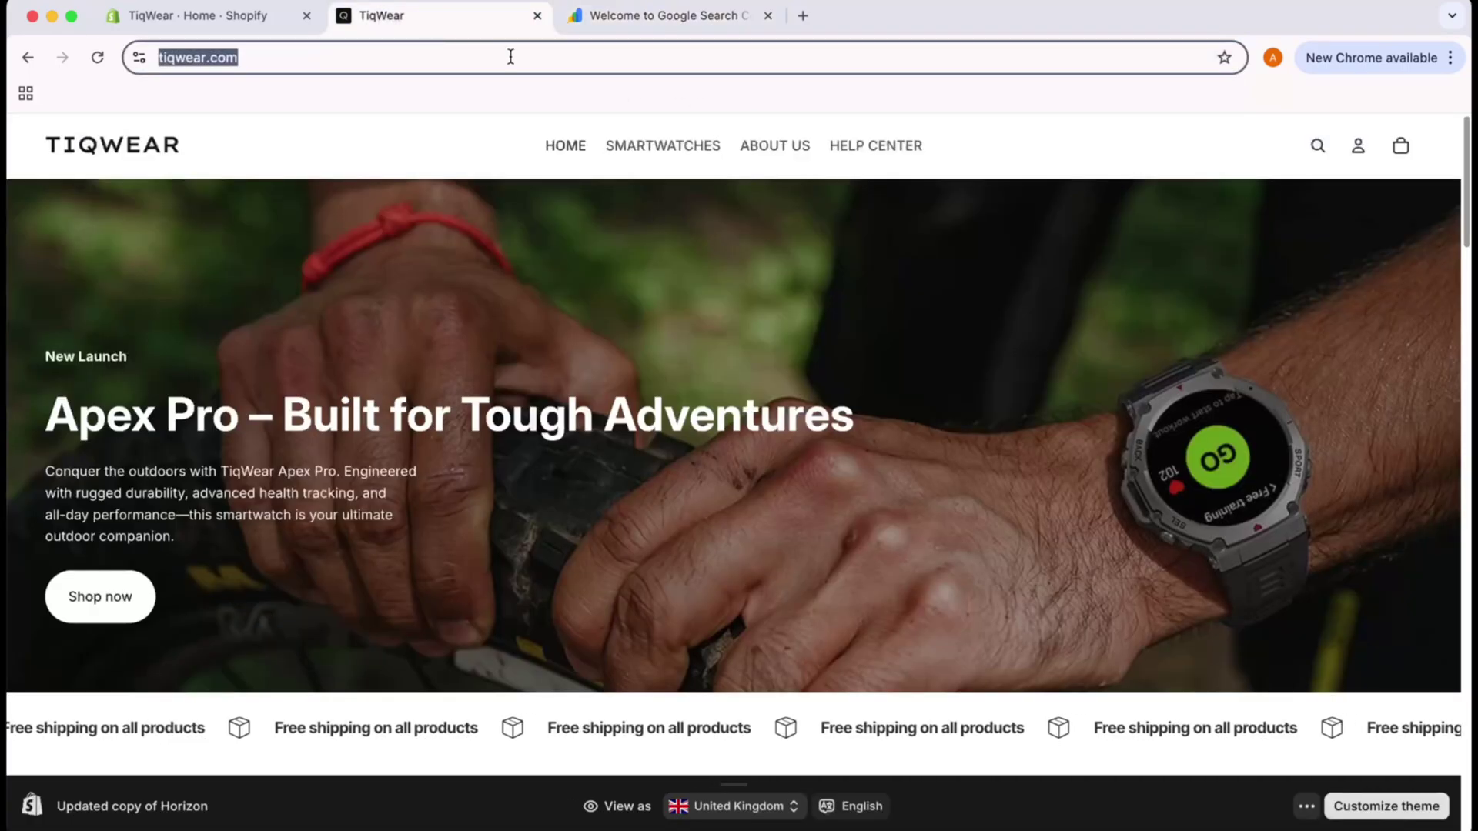
key(super+c)
click(644, 17)
key(super+v)
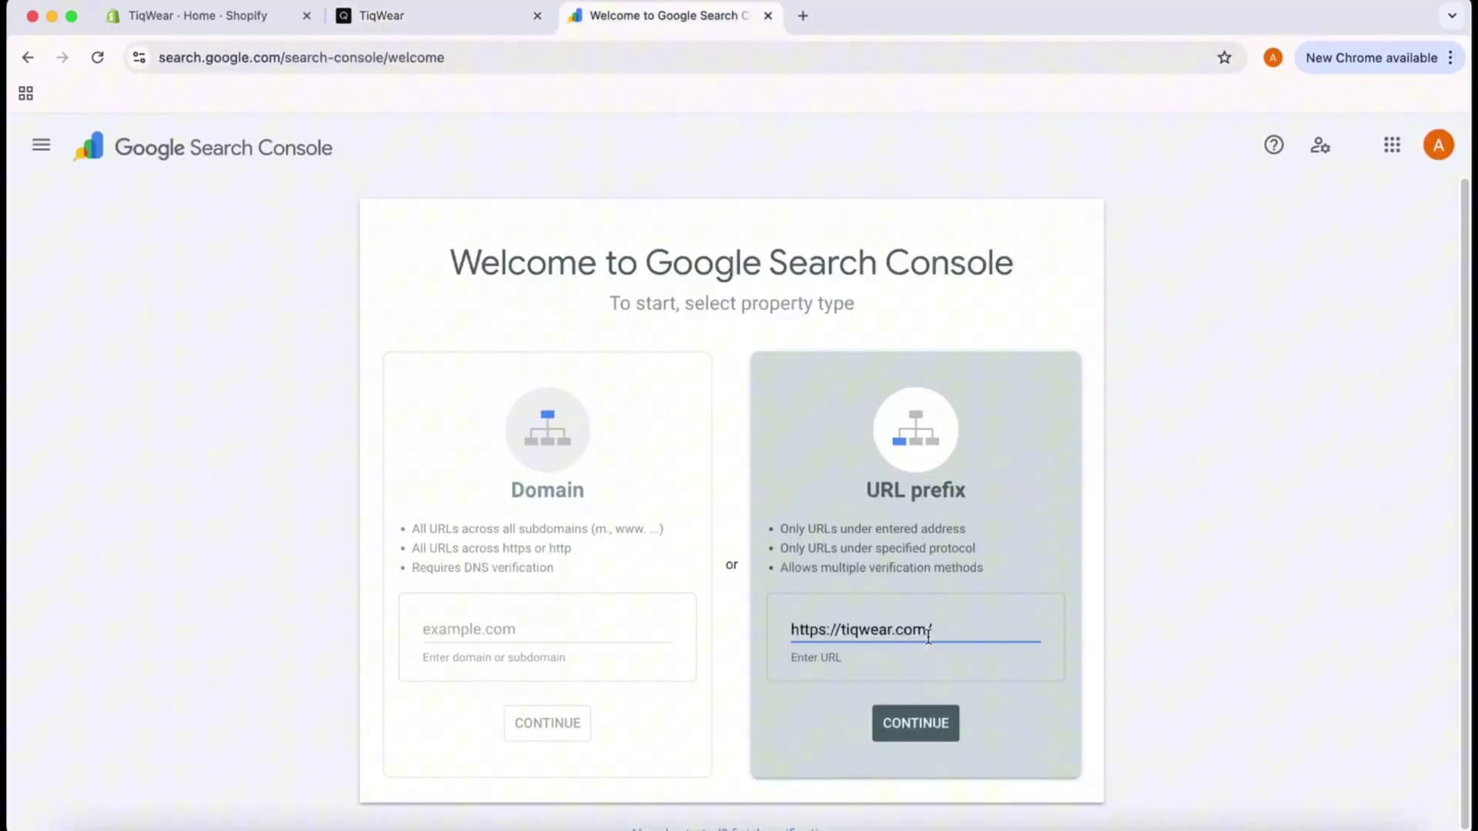
click(907, 731)
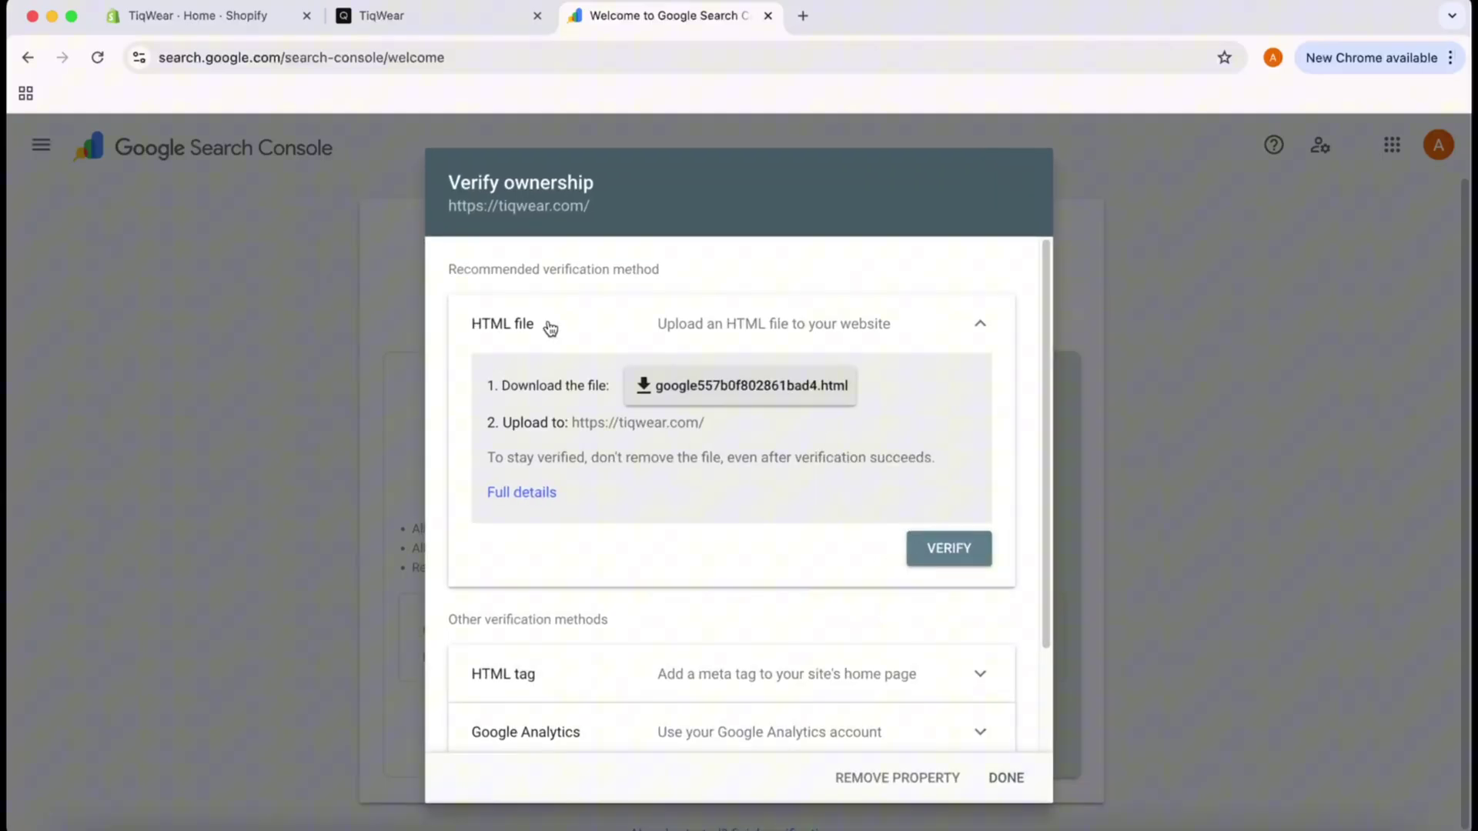
Step: Switch from the HTML file method to the HTML tag method and read where the tag goes
click(973, 339)
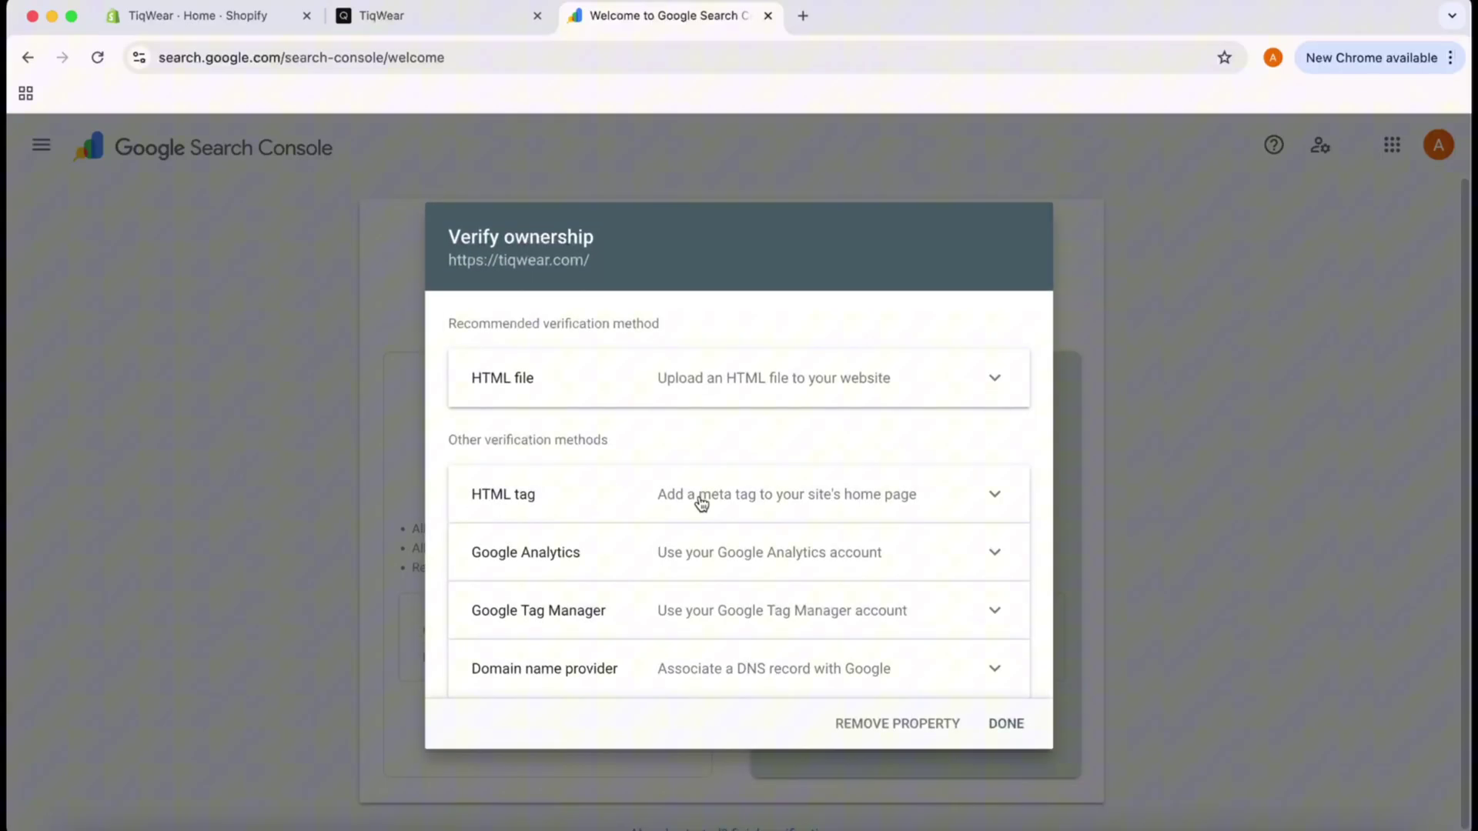
click(993, 498)
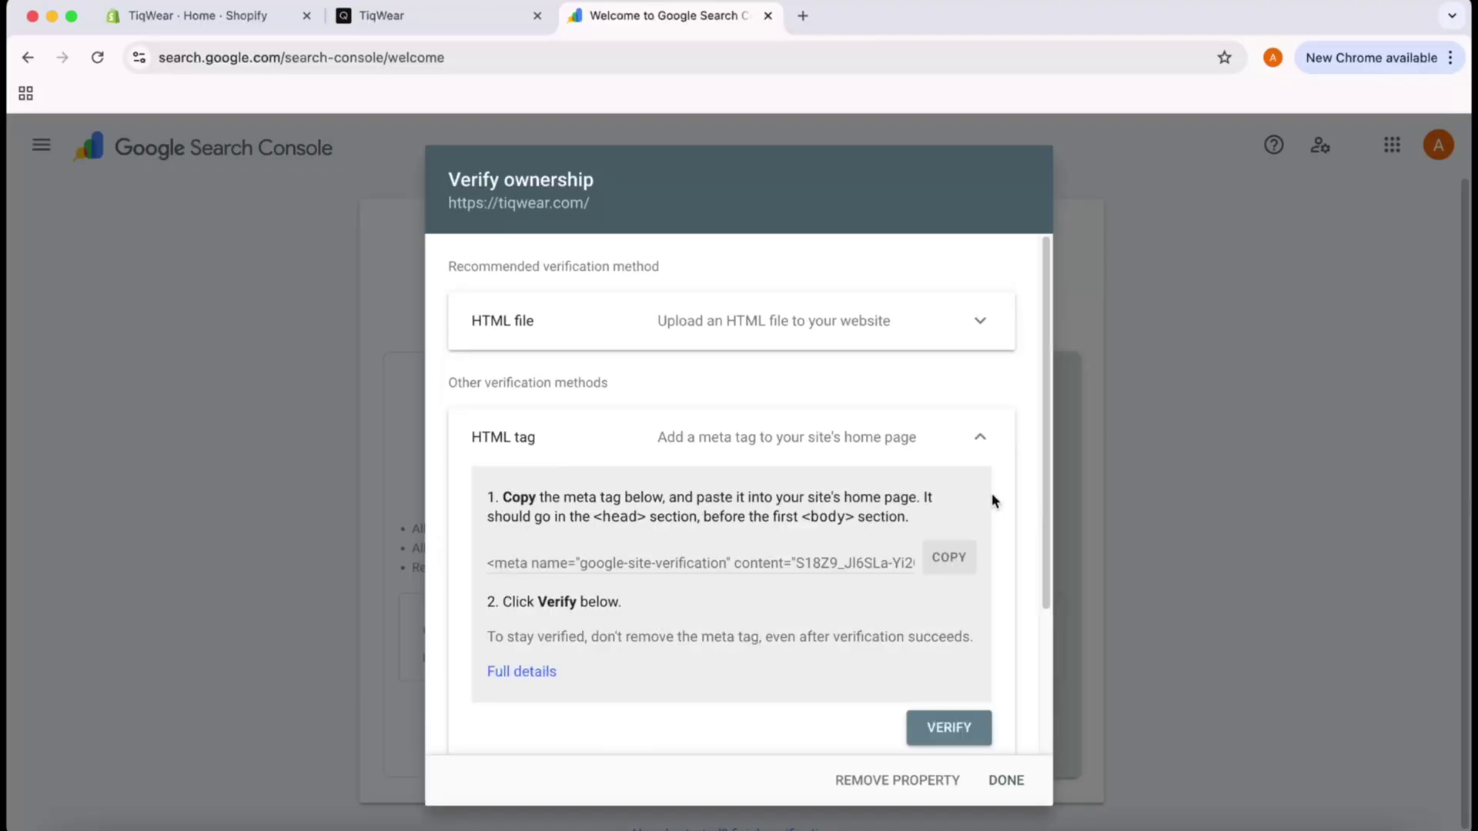
drag(507, 500, 847, 523)
double_click(624, 517)
drag(583, 570, 774, 564)
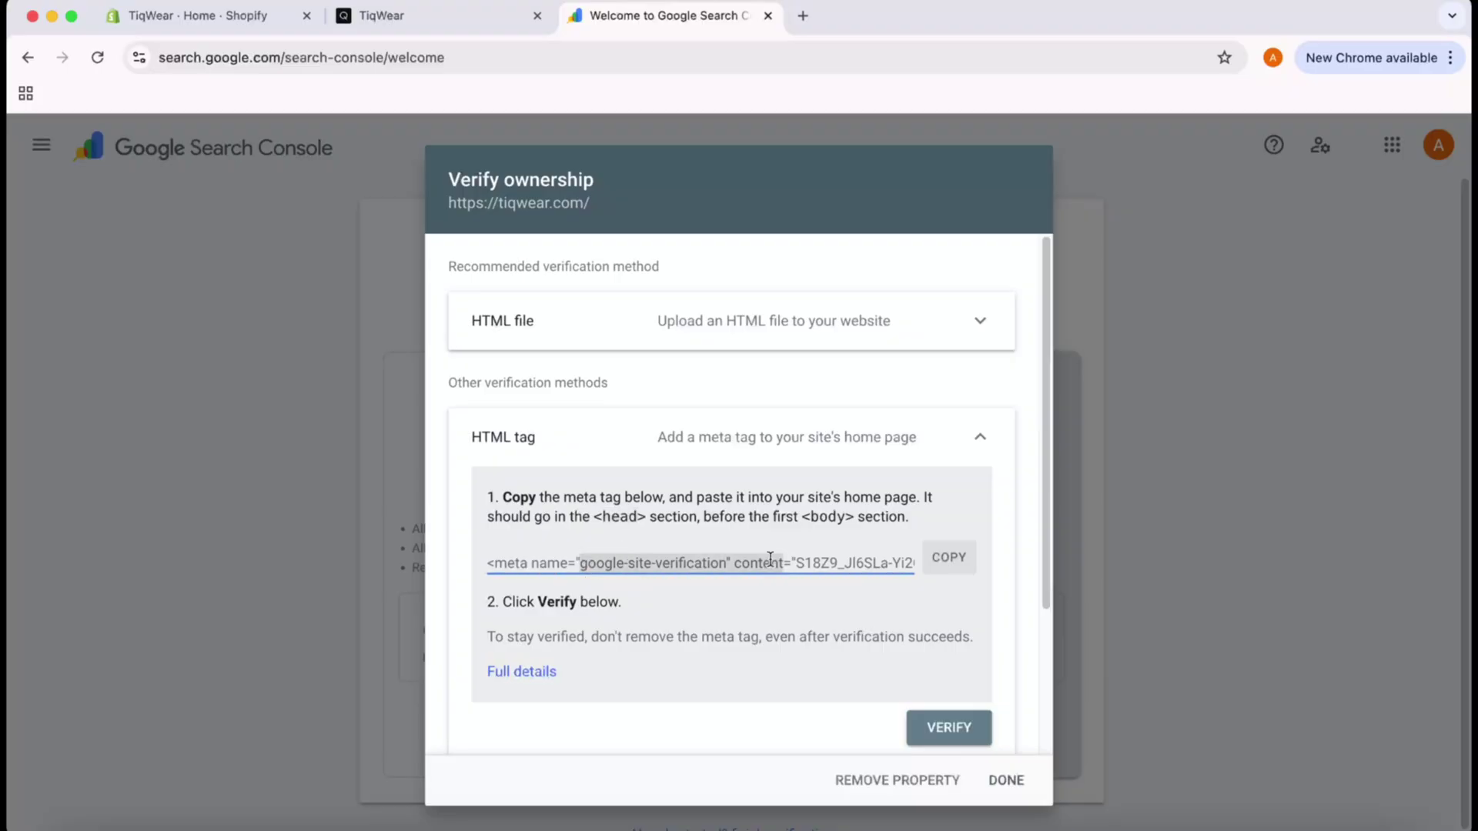
click(614, 519)
double_click(614, 520)
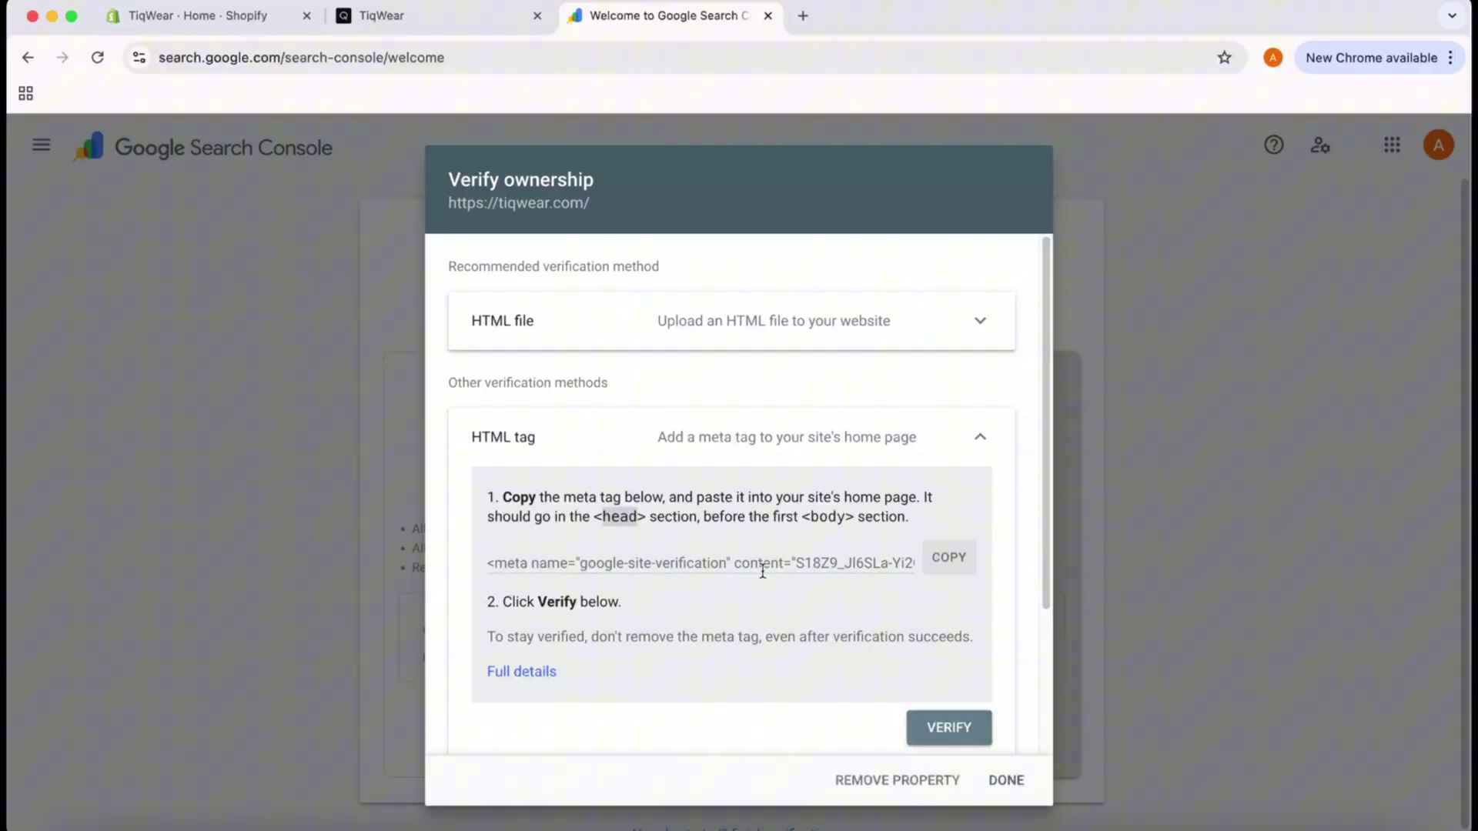
Step: Copy the verification meta tag and go back to the Shopify themes page
click(759, 566)
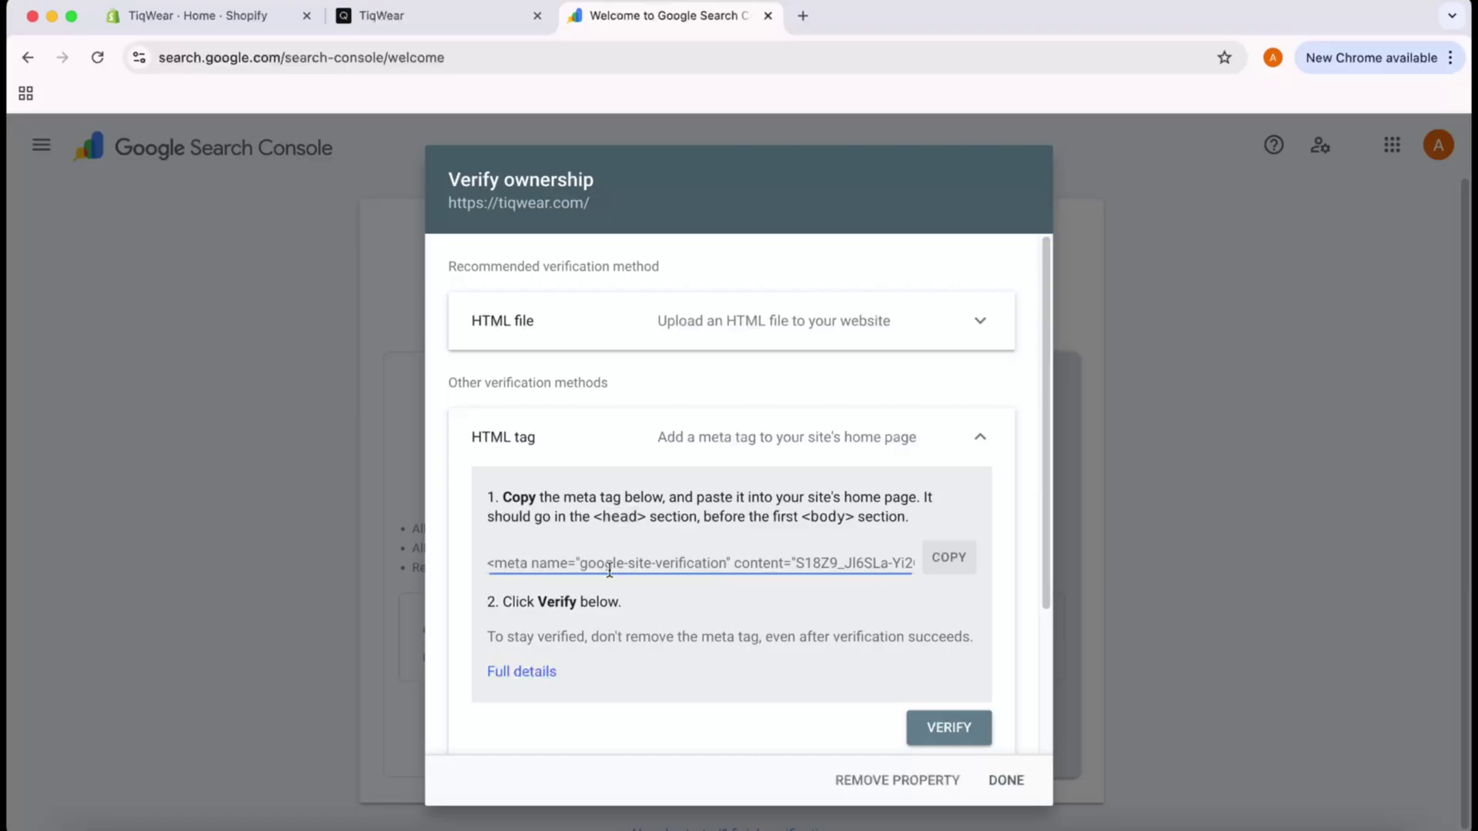
click(949, 559)
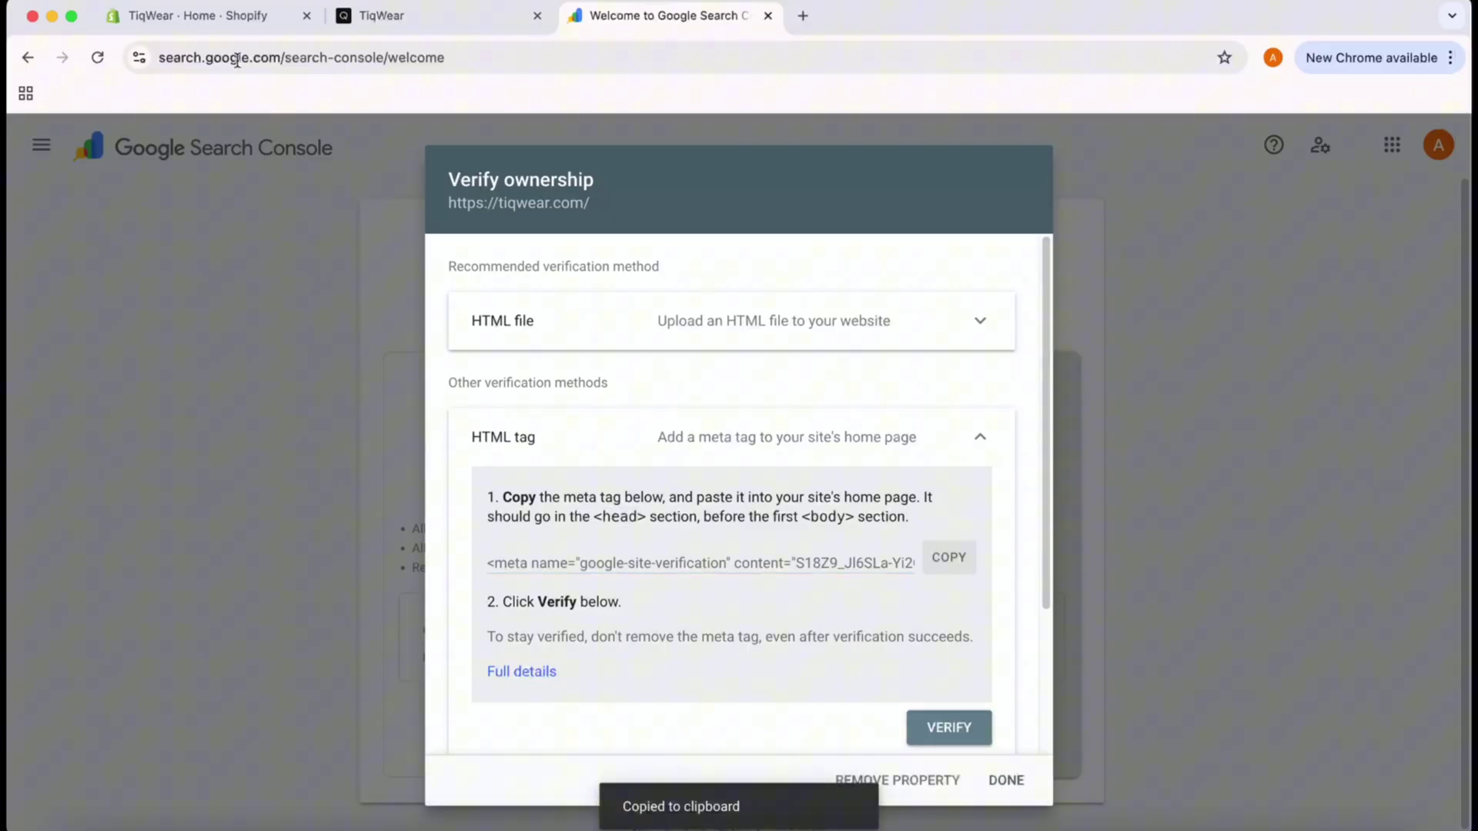
click(213, 24)
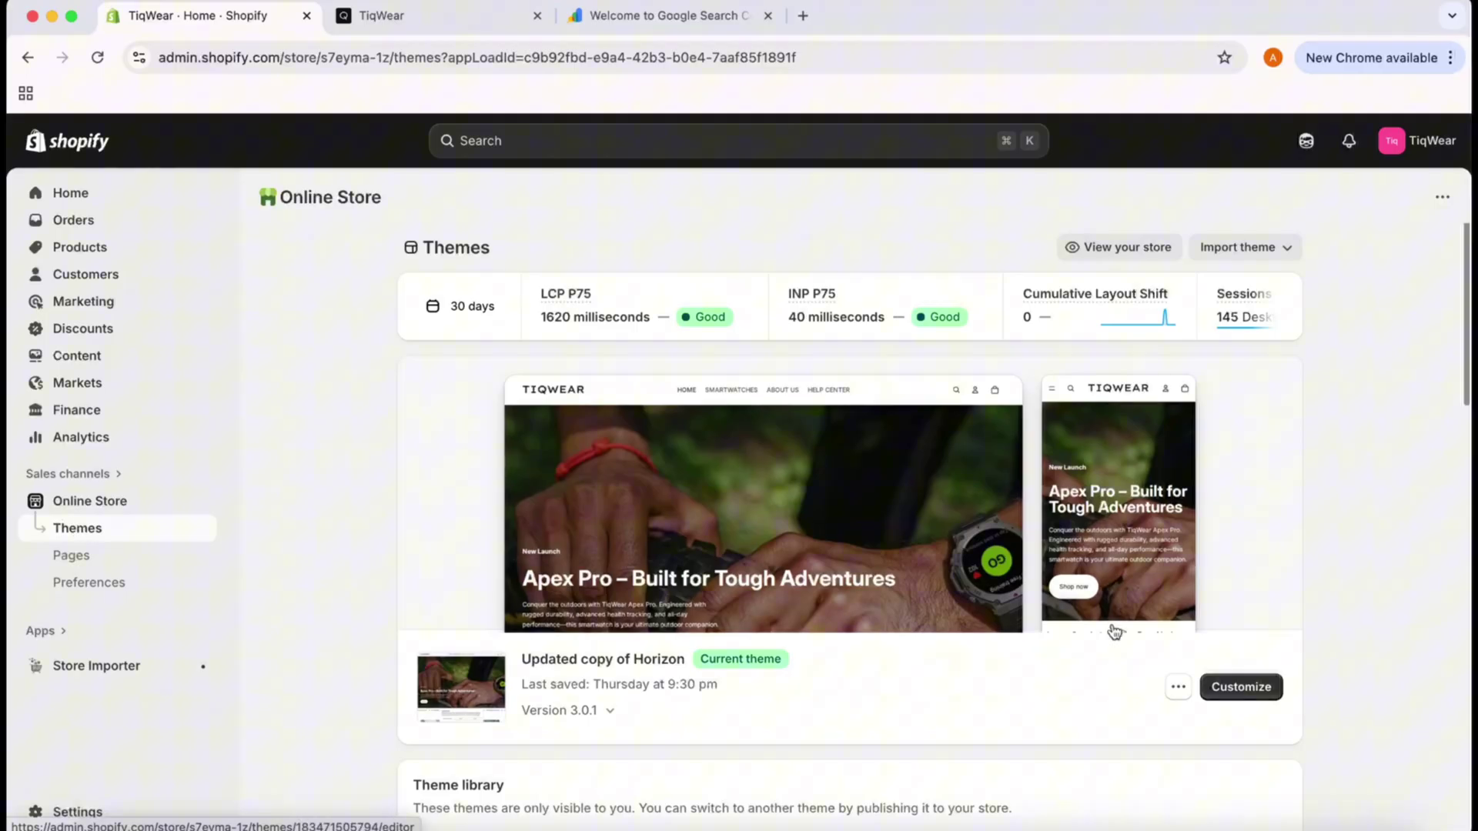
Step: Choose Edit code from the actions menu of the current theme, Updated copy of Horizon
scroll(1270, 647, down, 1)
scroll(1158, 678, down, 2)
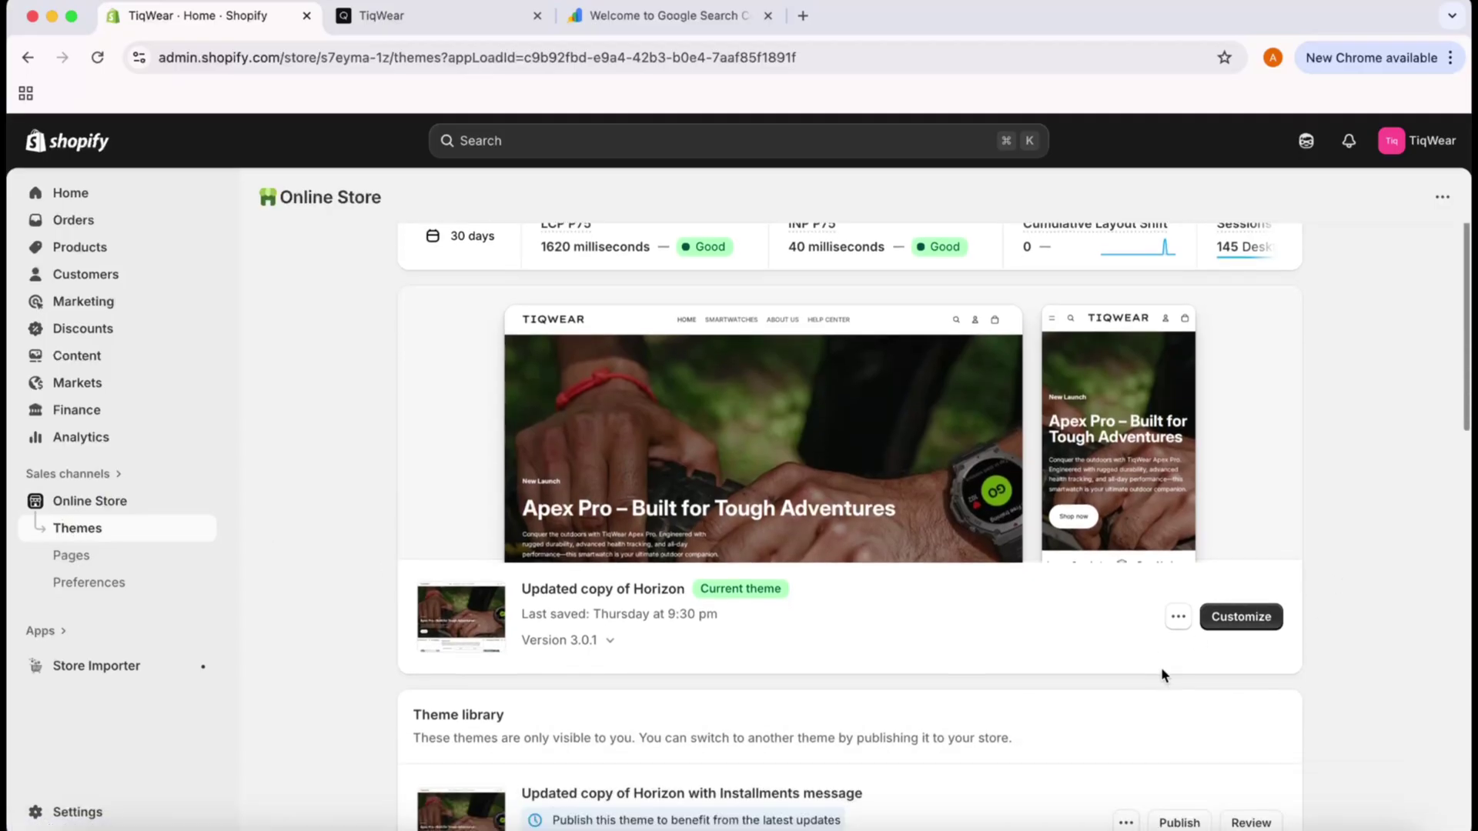
click(1178, 581)
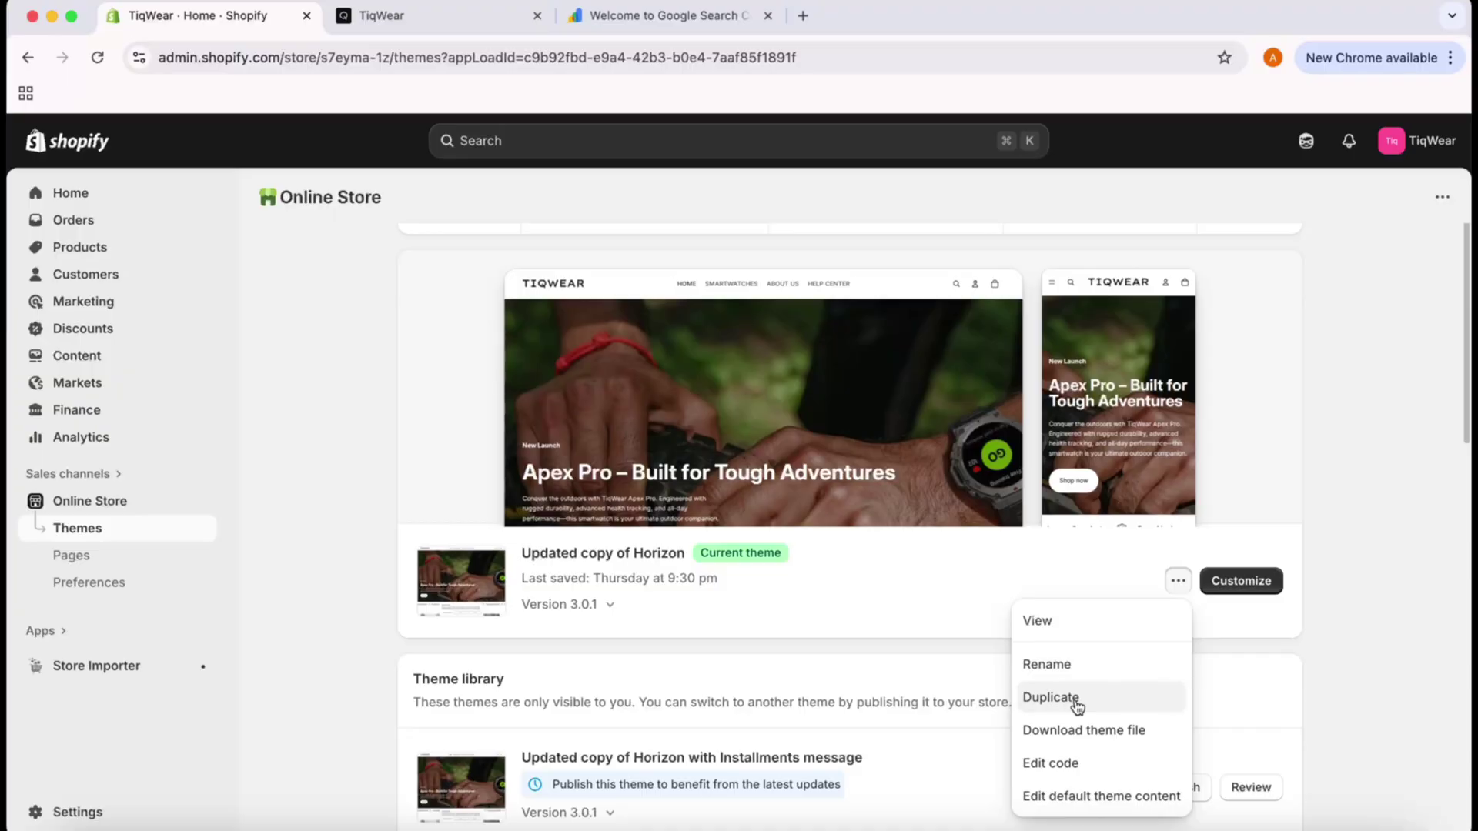
scroll(875, 791, down, 1)
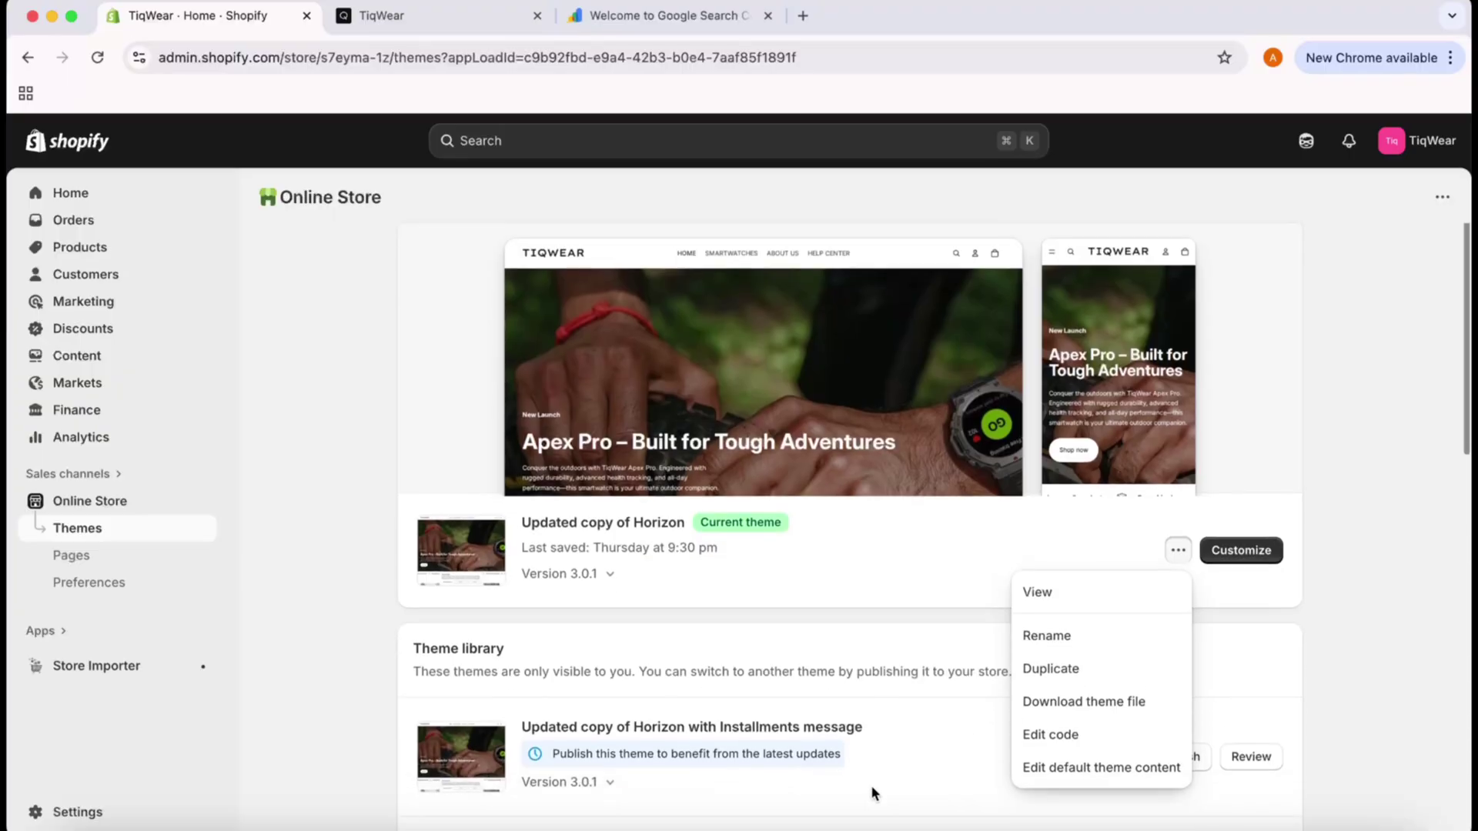
click(1004, 778)
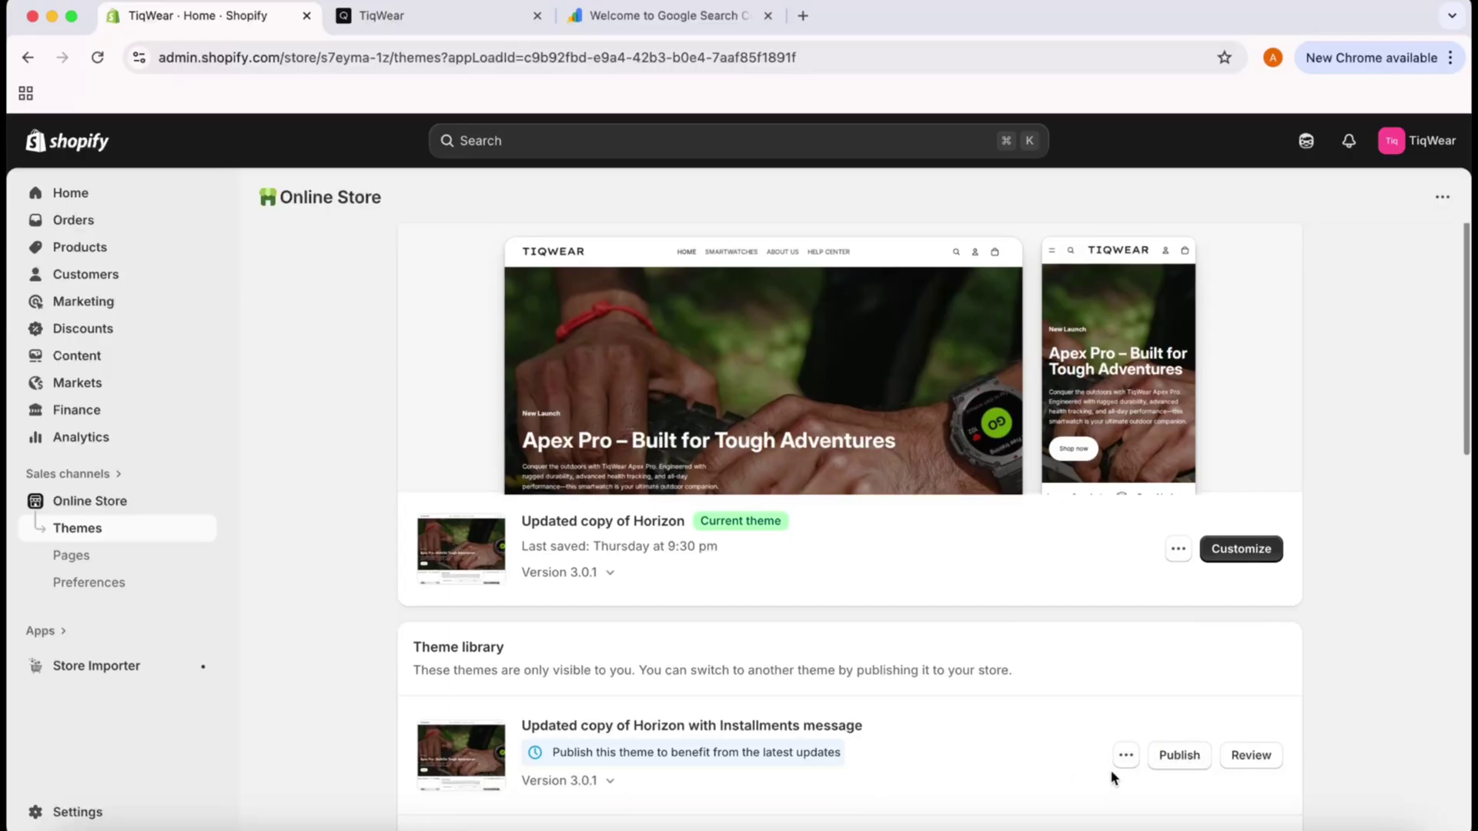
scroll(1139, 707, up, 1)
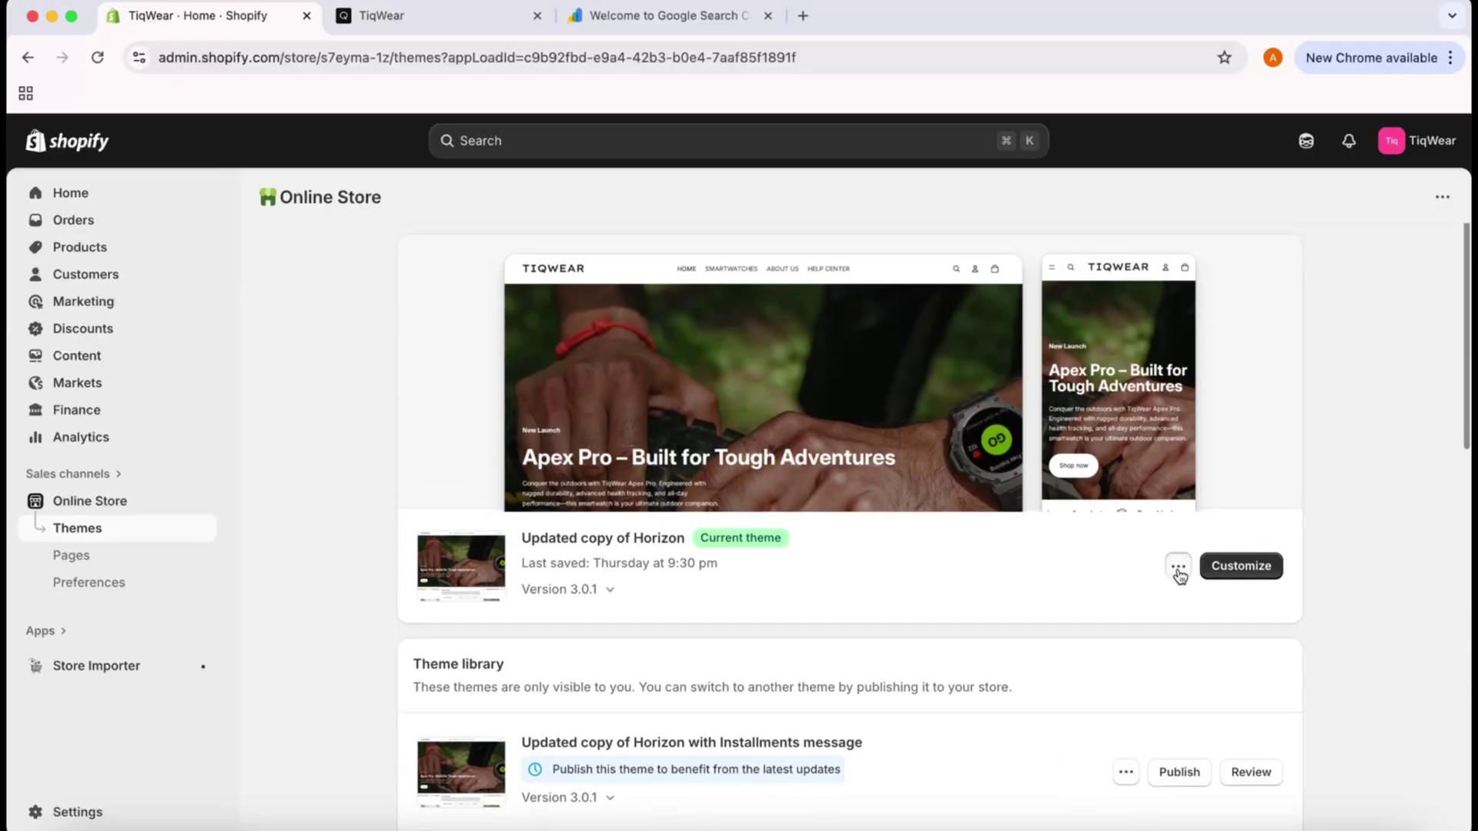
click(1178, 569)
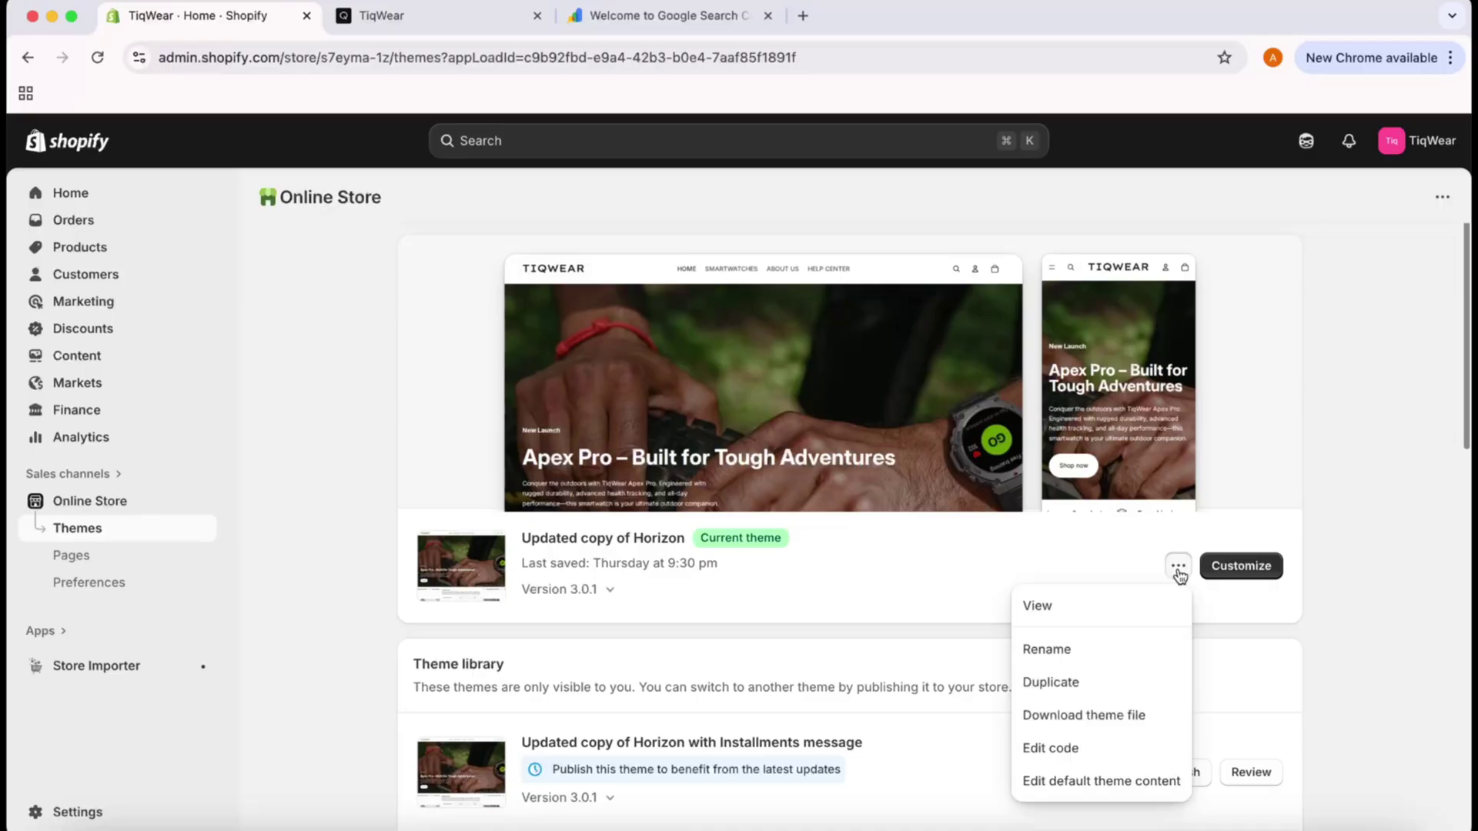
click(1104, 751)
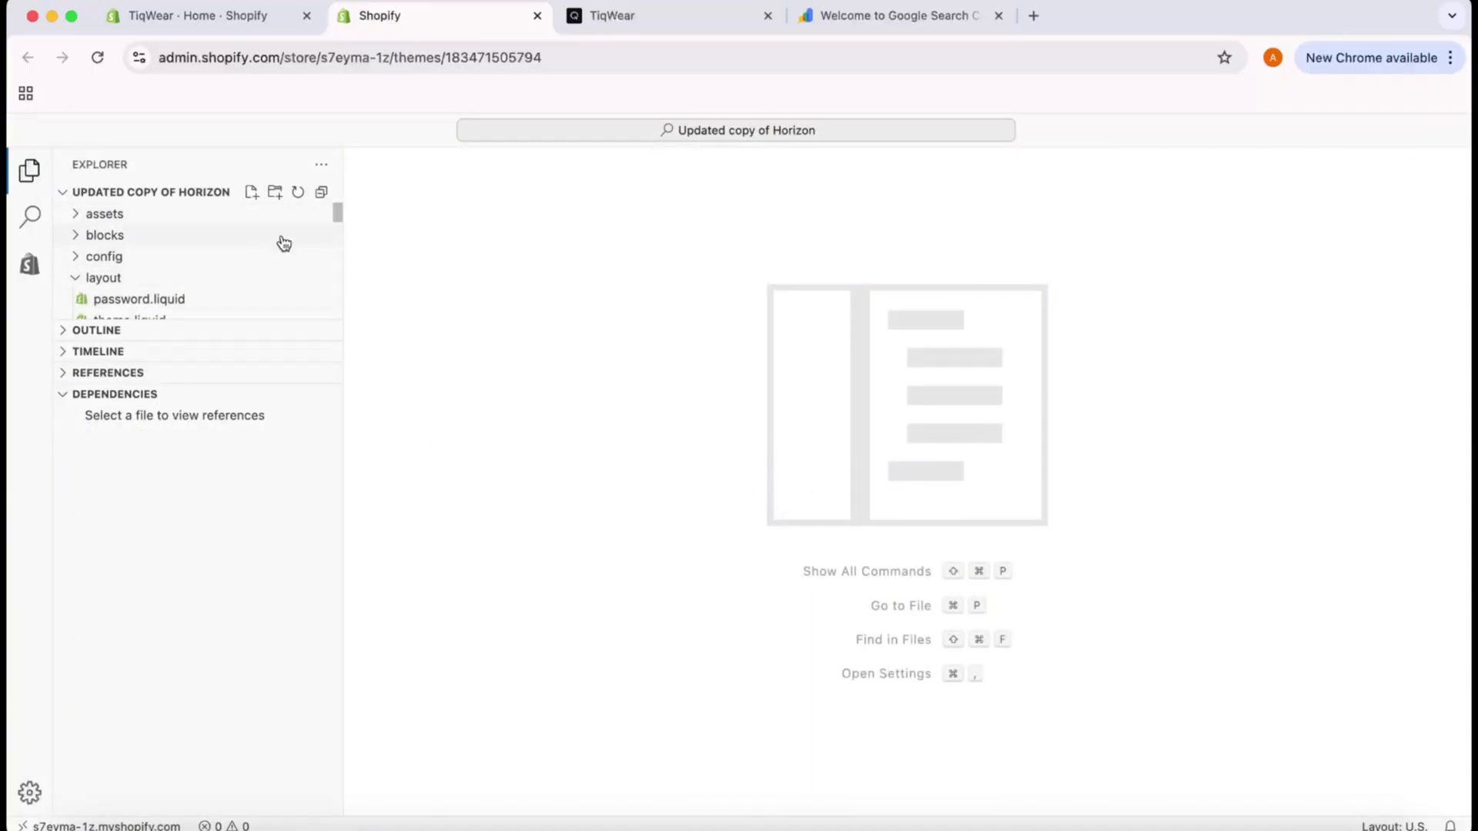
Step: Expand the Updated copy of Horizon file tree and open layout/theme.liquid
click(80, 197)
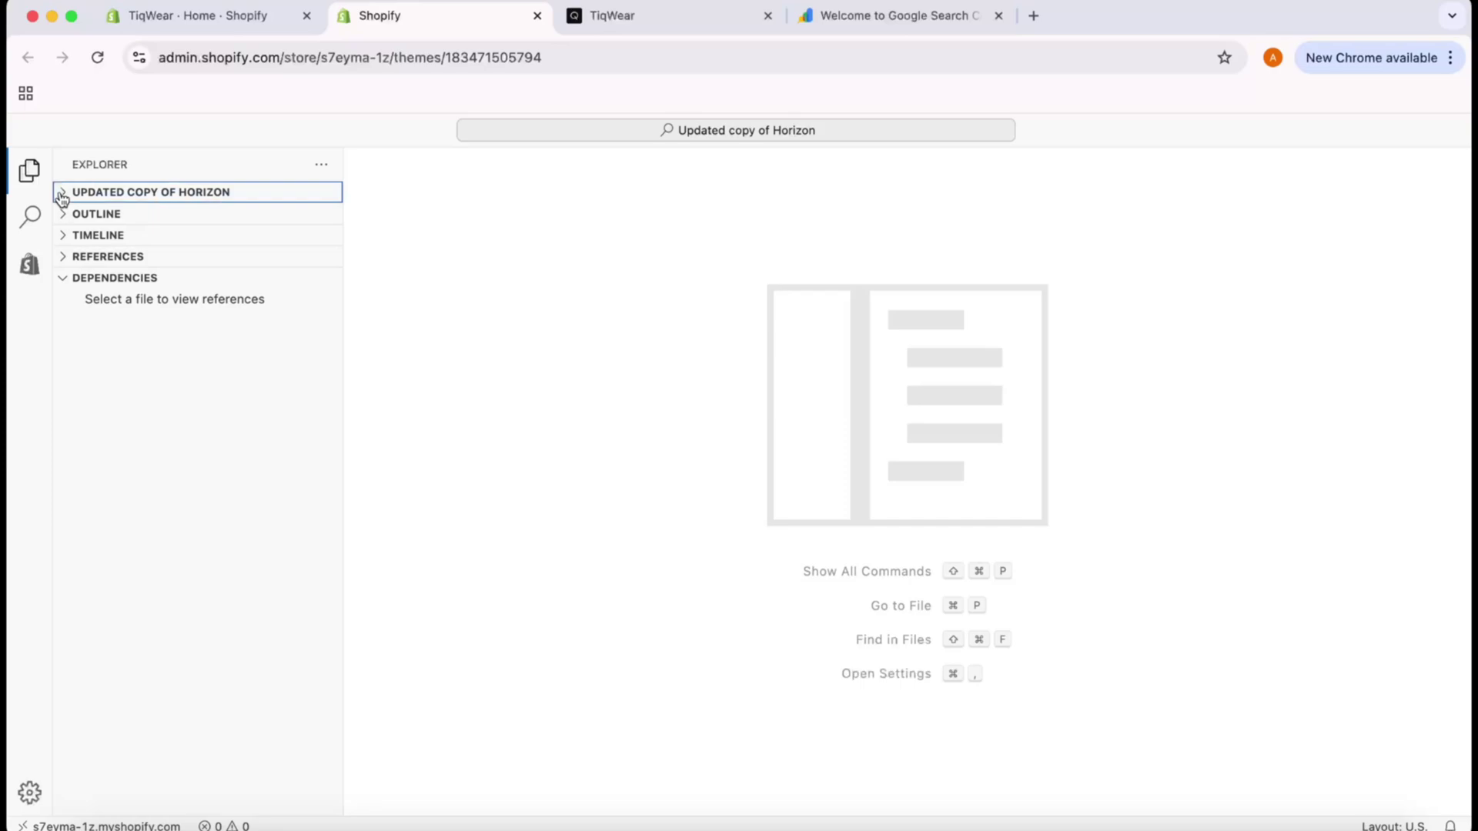
click(61, 196)
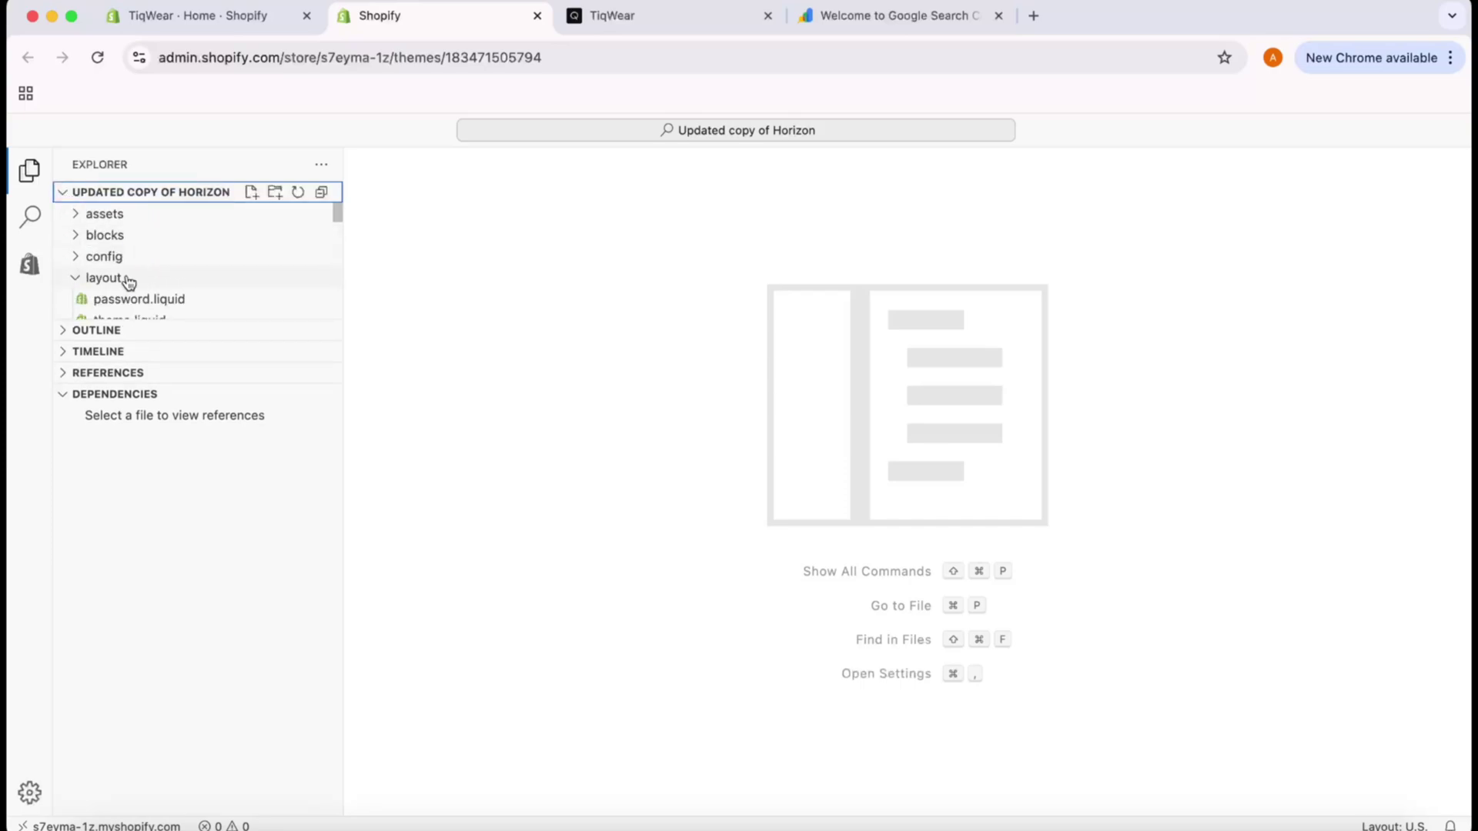
scroll(224, 267, down, 4)
scroll(200, 274, up, 2)
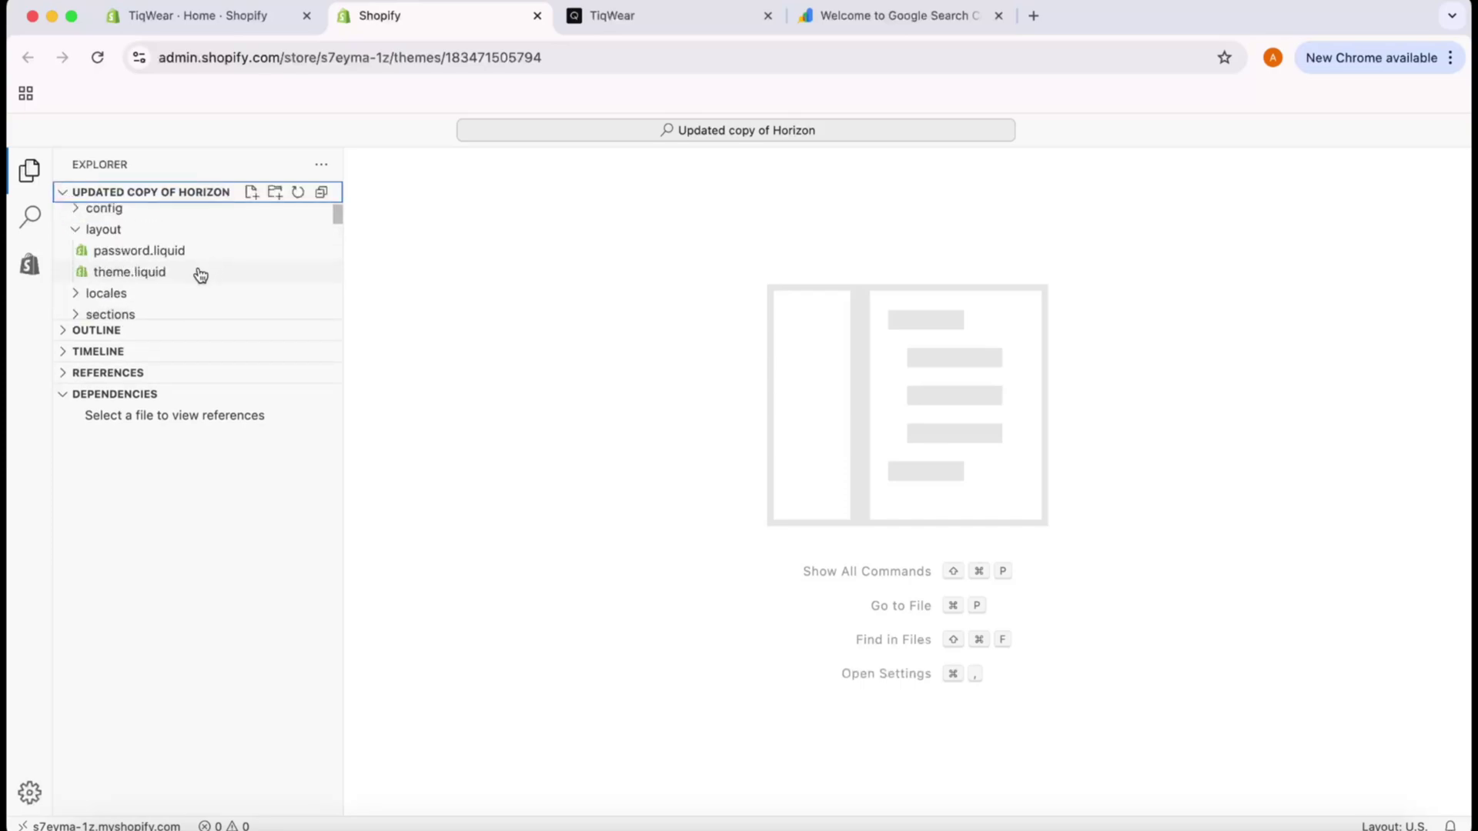
click(122, 276)
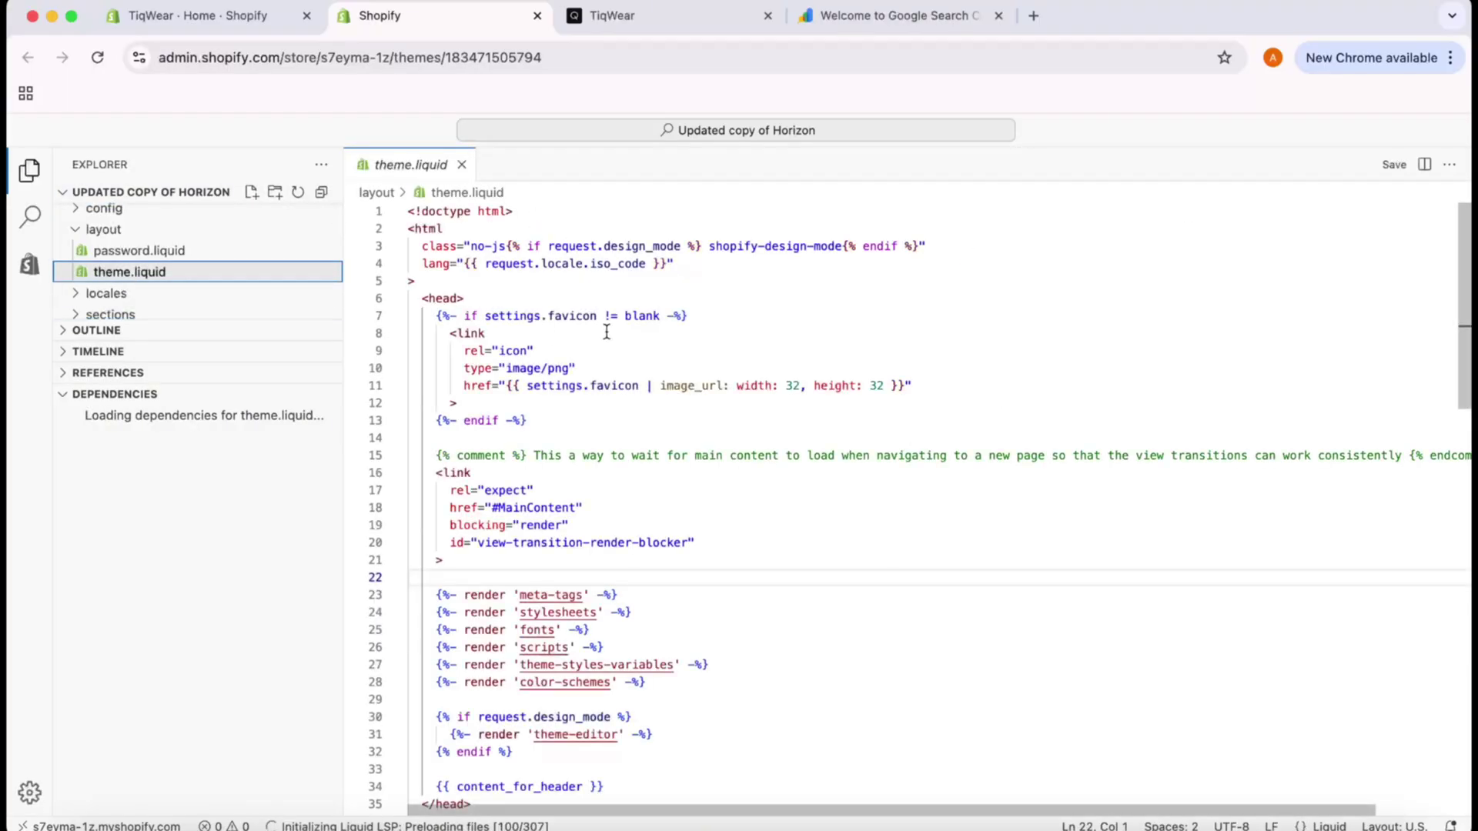
Step: Paste the google-site-verification meta tag on a new line 35, just before the closing head tag
click(444, 298)
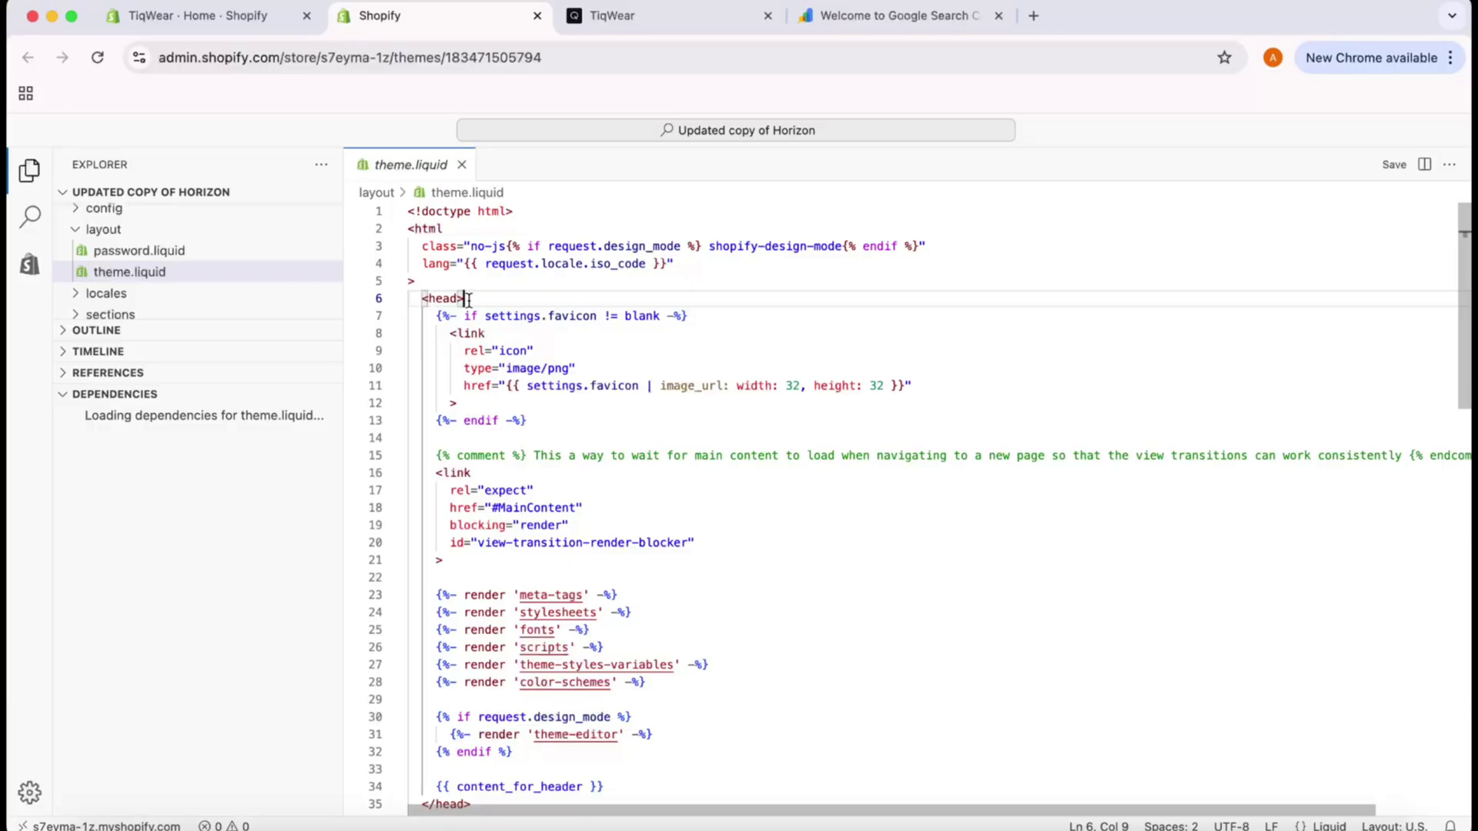
drag(464, 297, 431, 296)
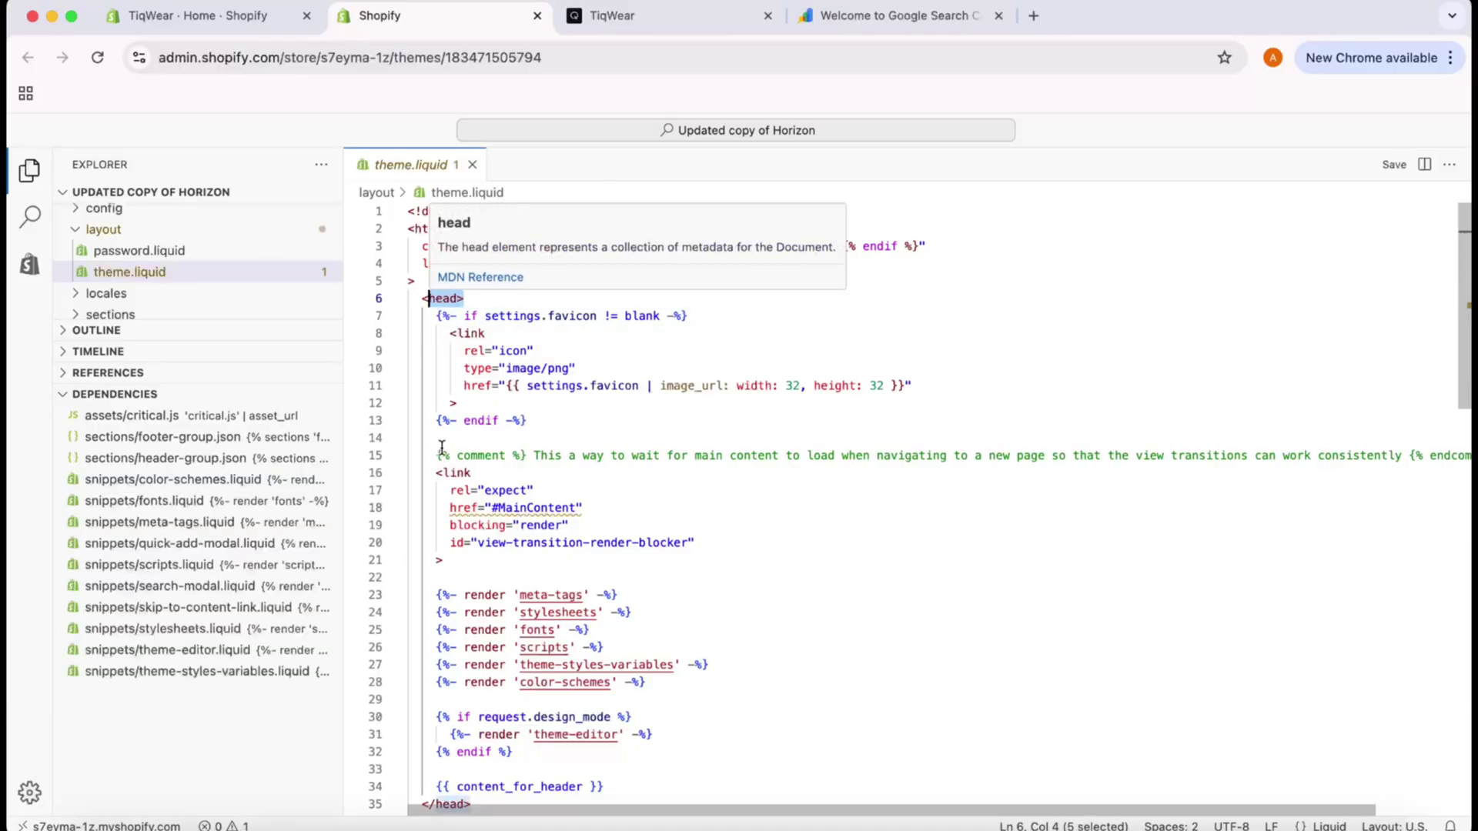
scroll(462, 477, down, 5)
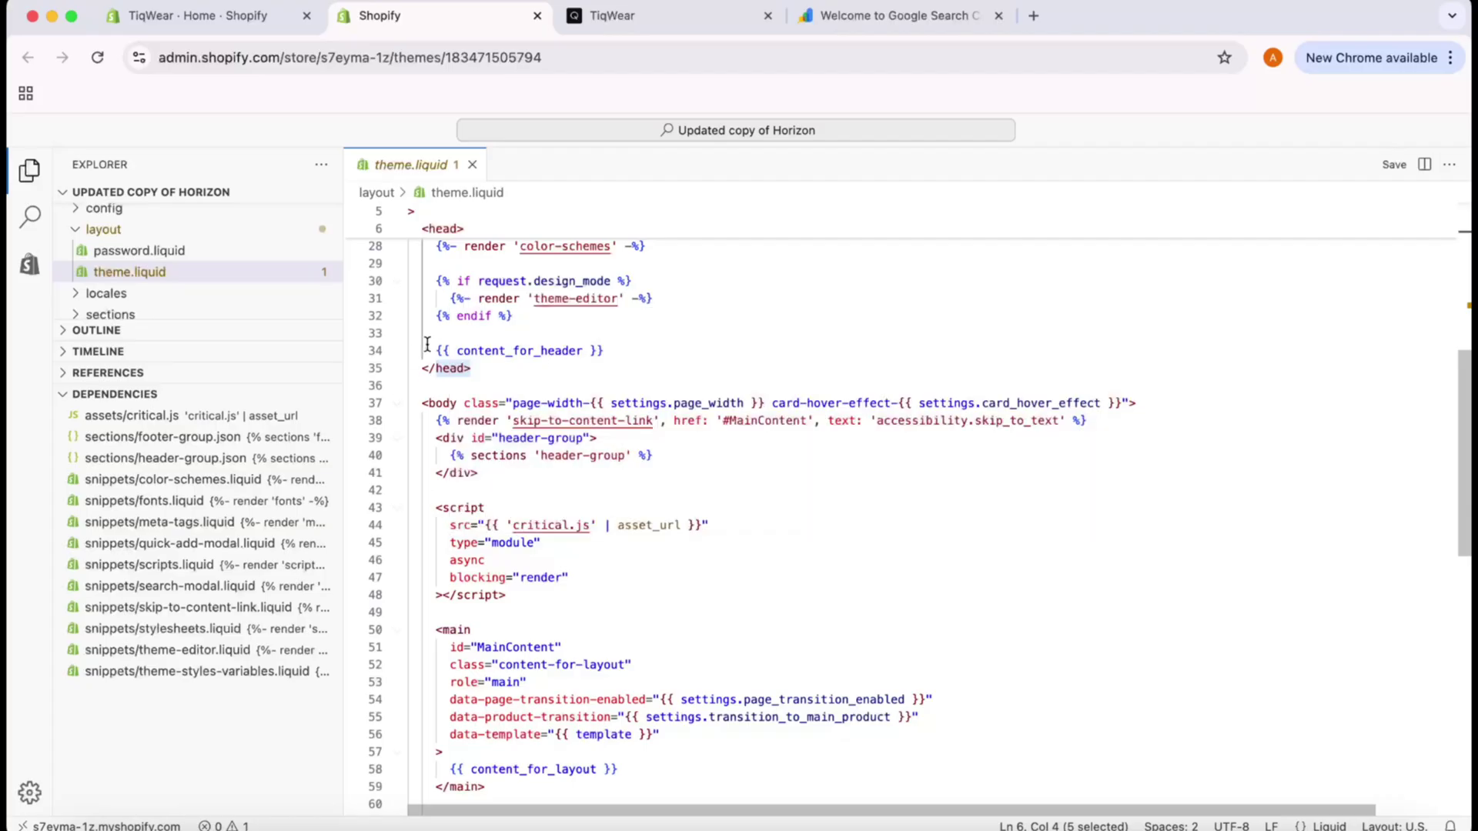
click(625, 352)
key(Return)
key(Return)
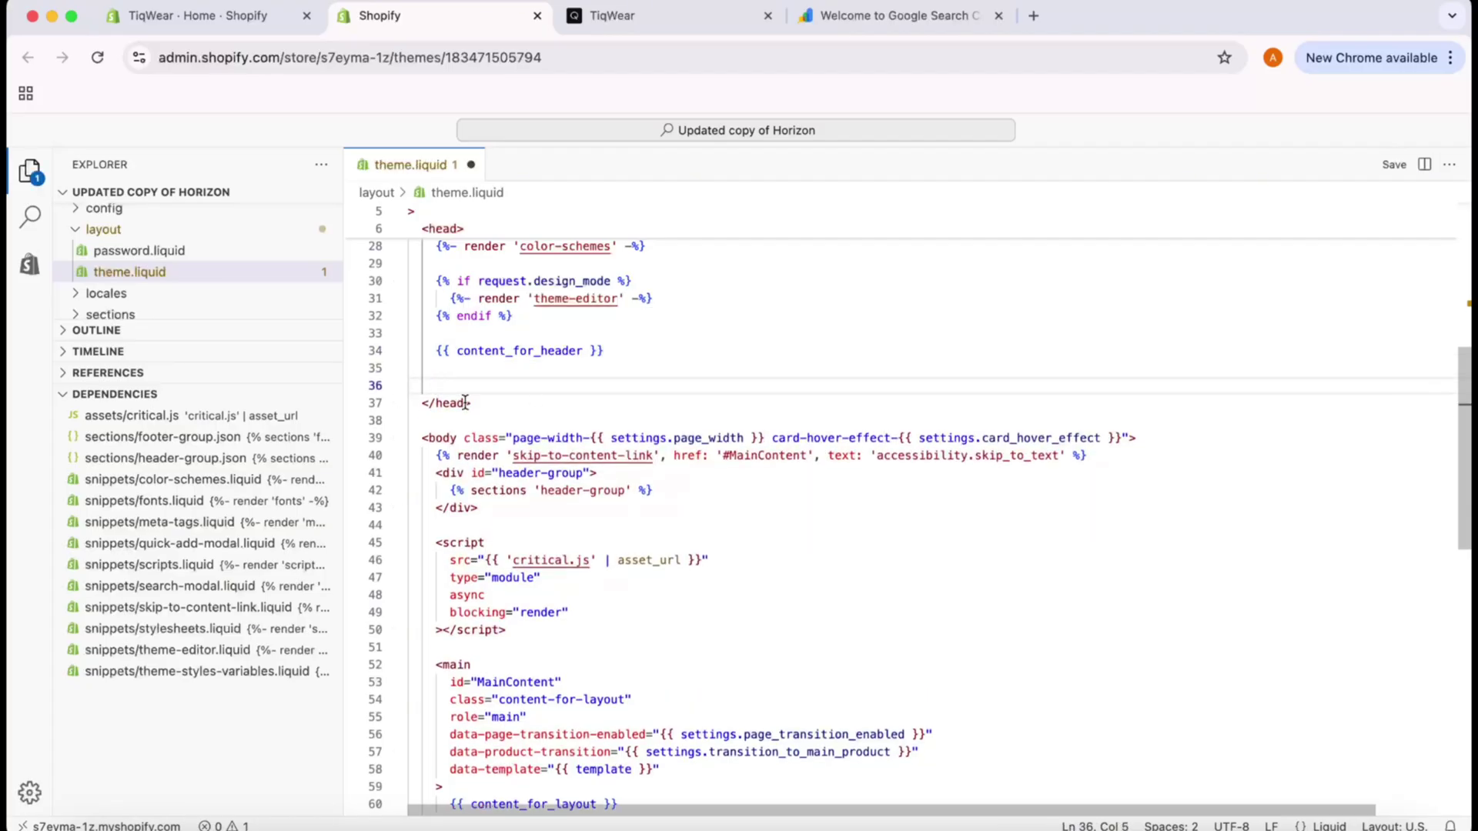
click(424, 402)
drag(424, 401, 471, 402)
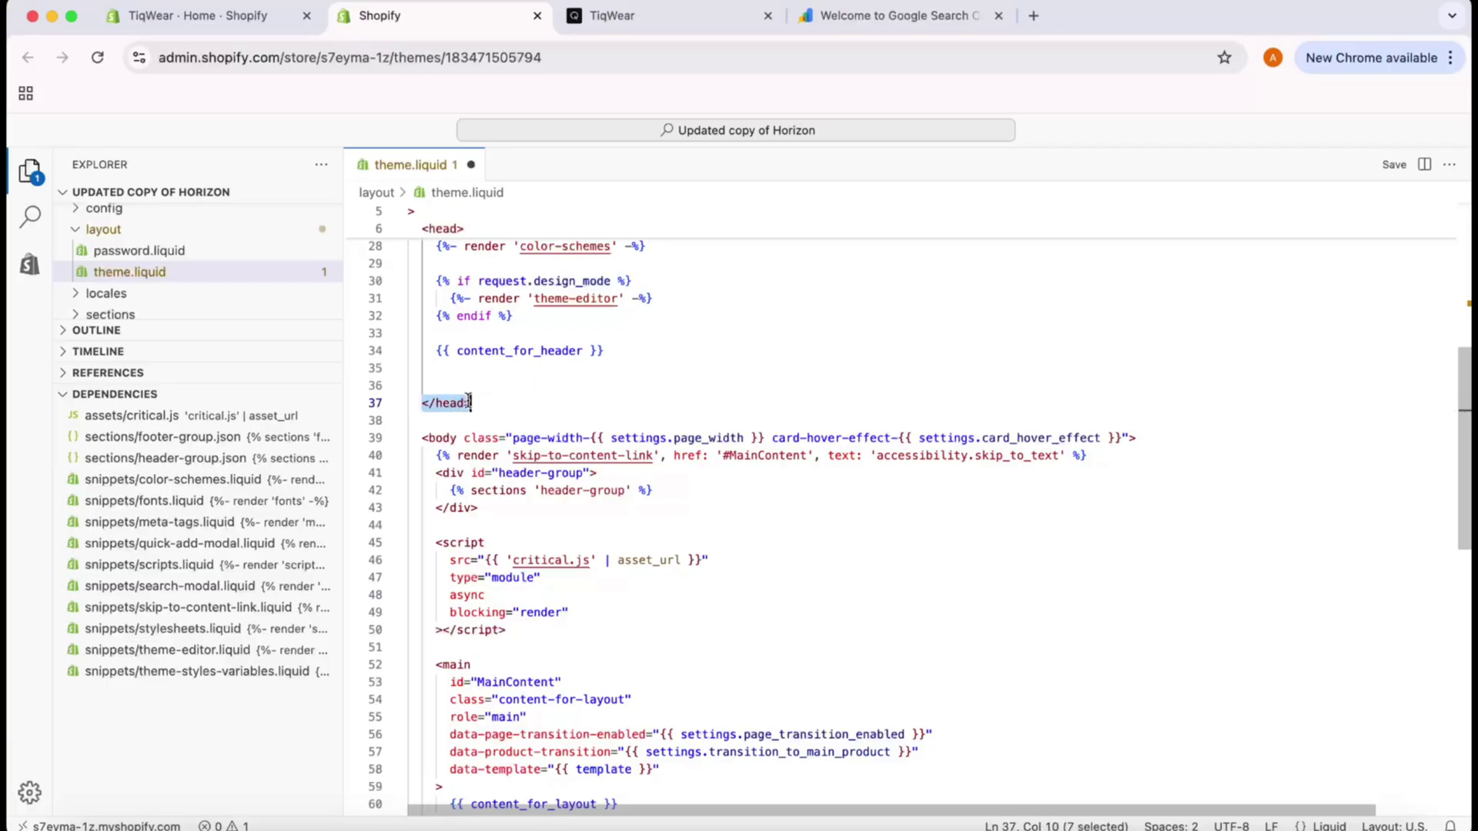
scroll(465, 398, up, 5)
scroll(438, 306, down, 5)
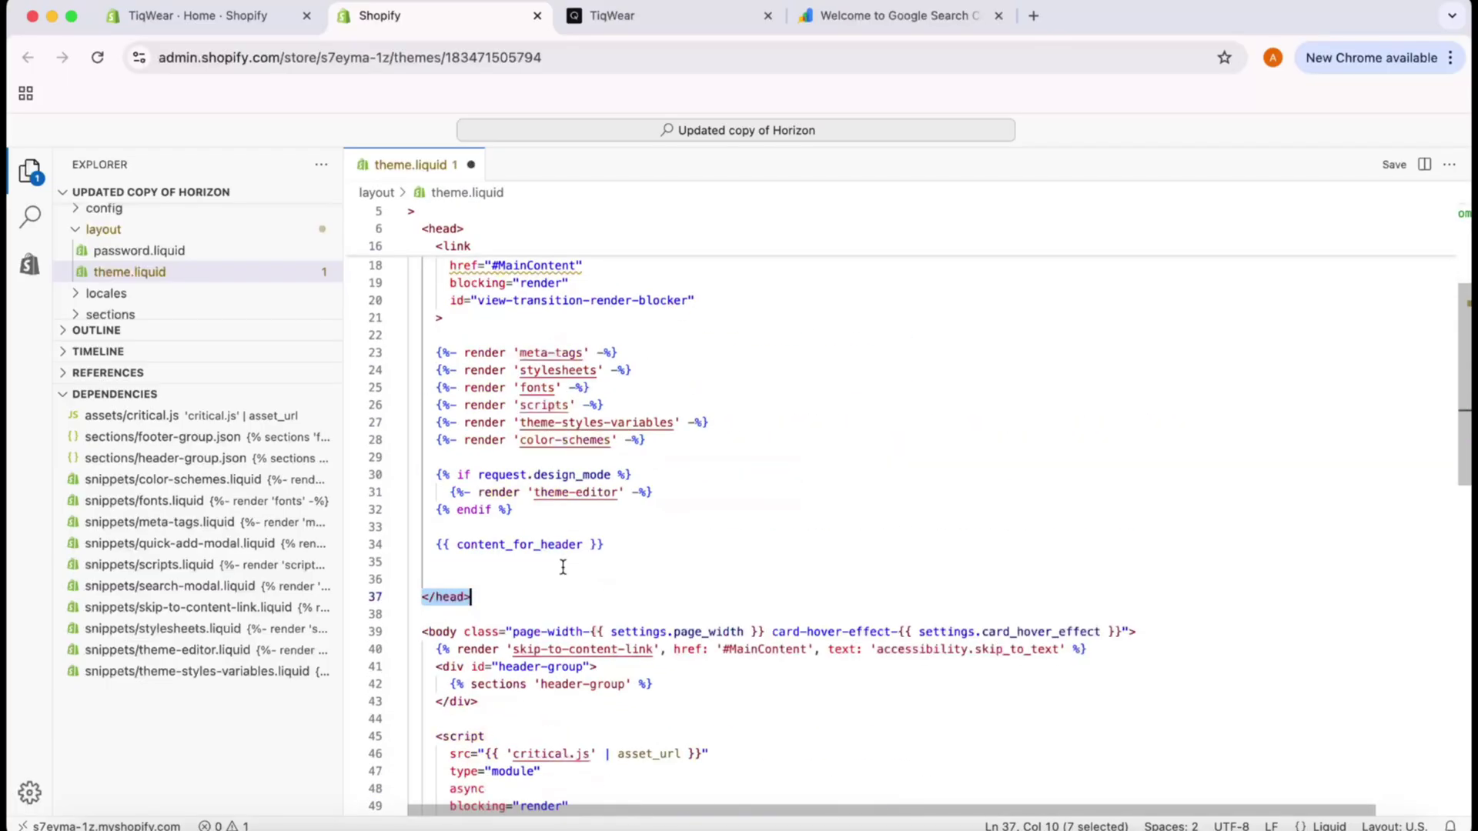
click(466, 564)
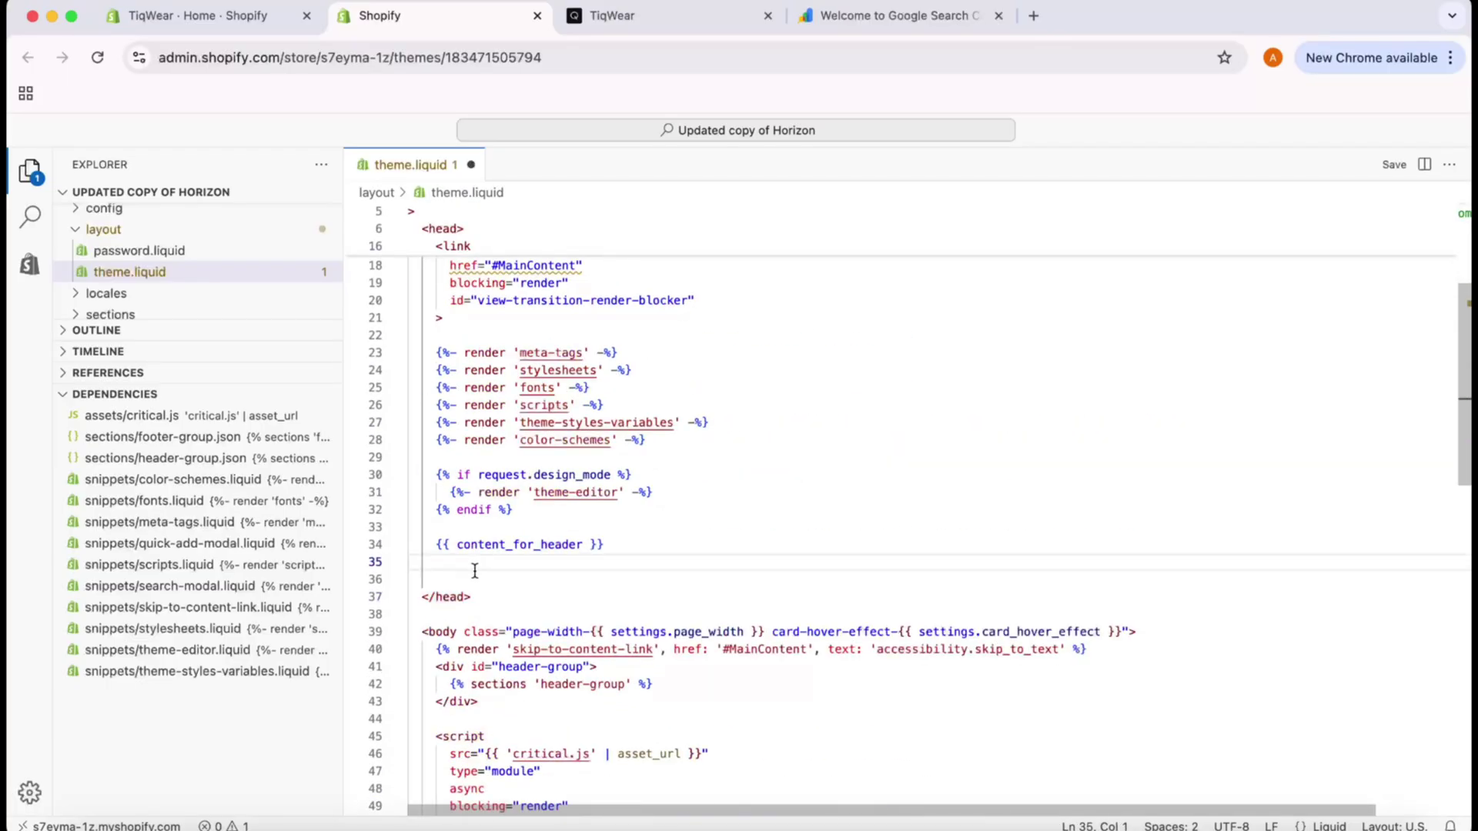
text(<meta name="google-site-verification" content="S18Z9_Jl6SLa-Yi2OZ8zPcC7kEXIlu1b9PwywkyaQjI" />)
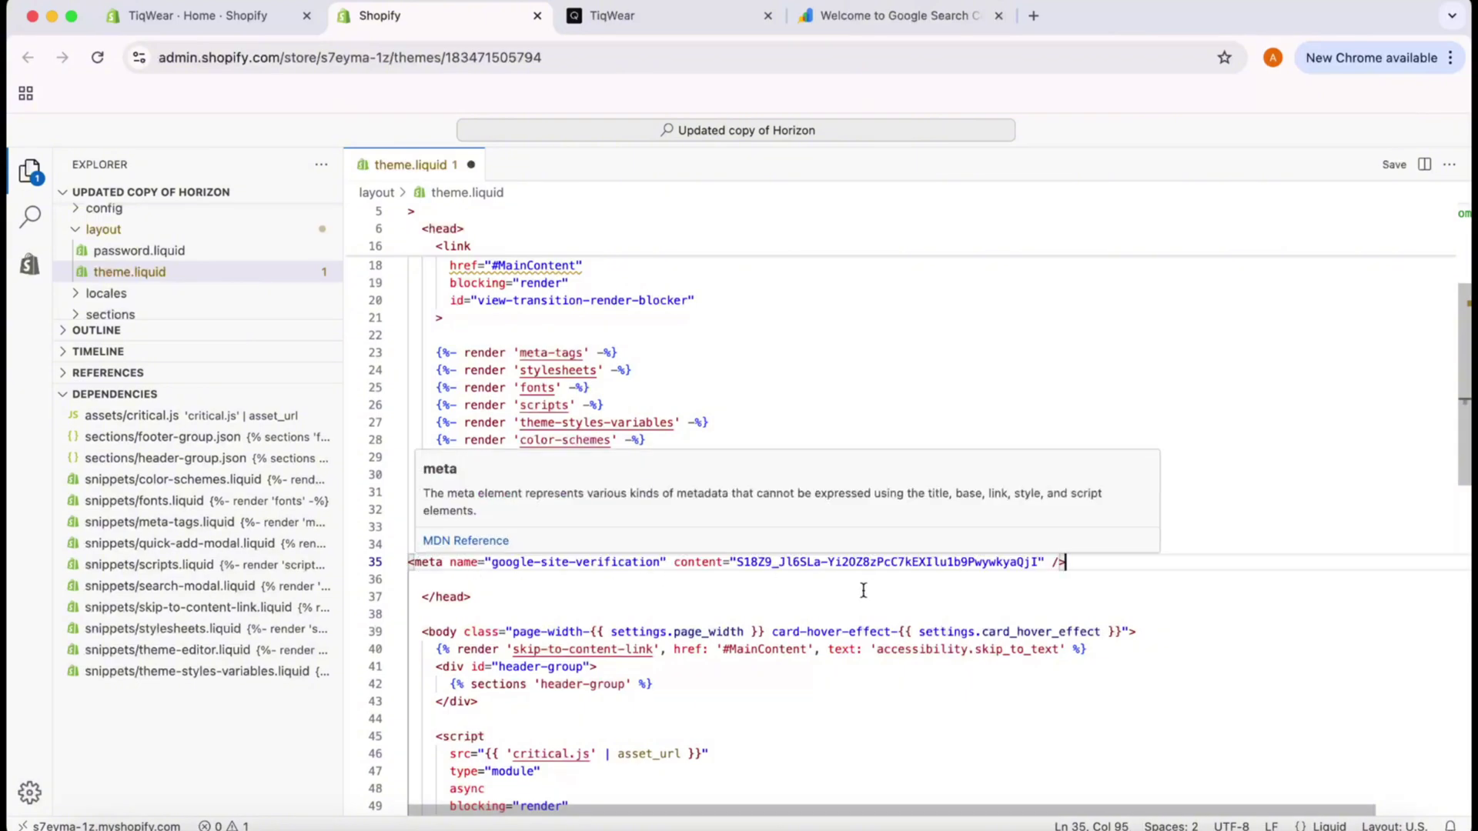
Step: Save theme.liquid and close it with Close Saved
click(1390, 171)
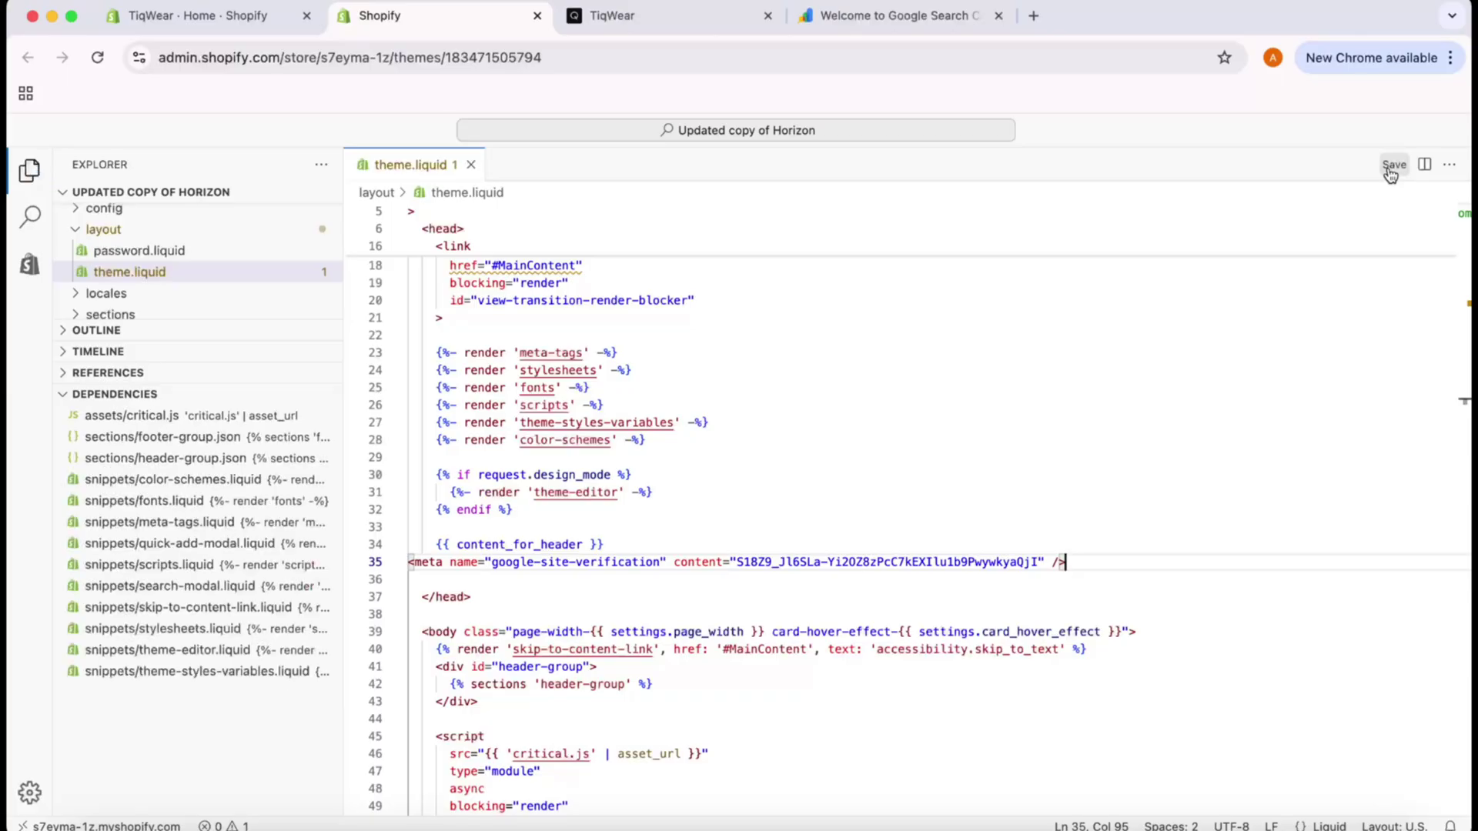
click(1449, 164)
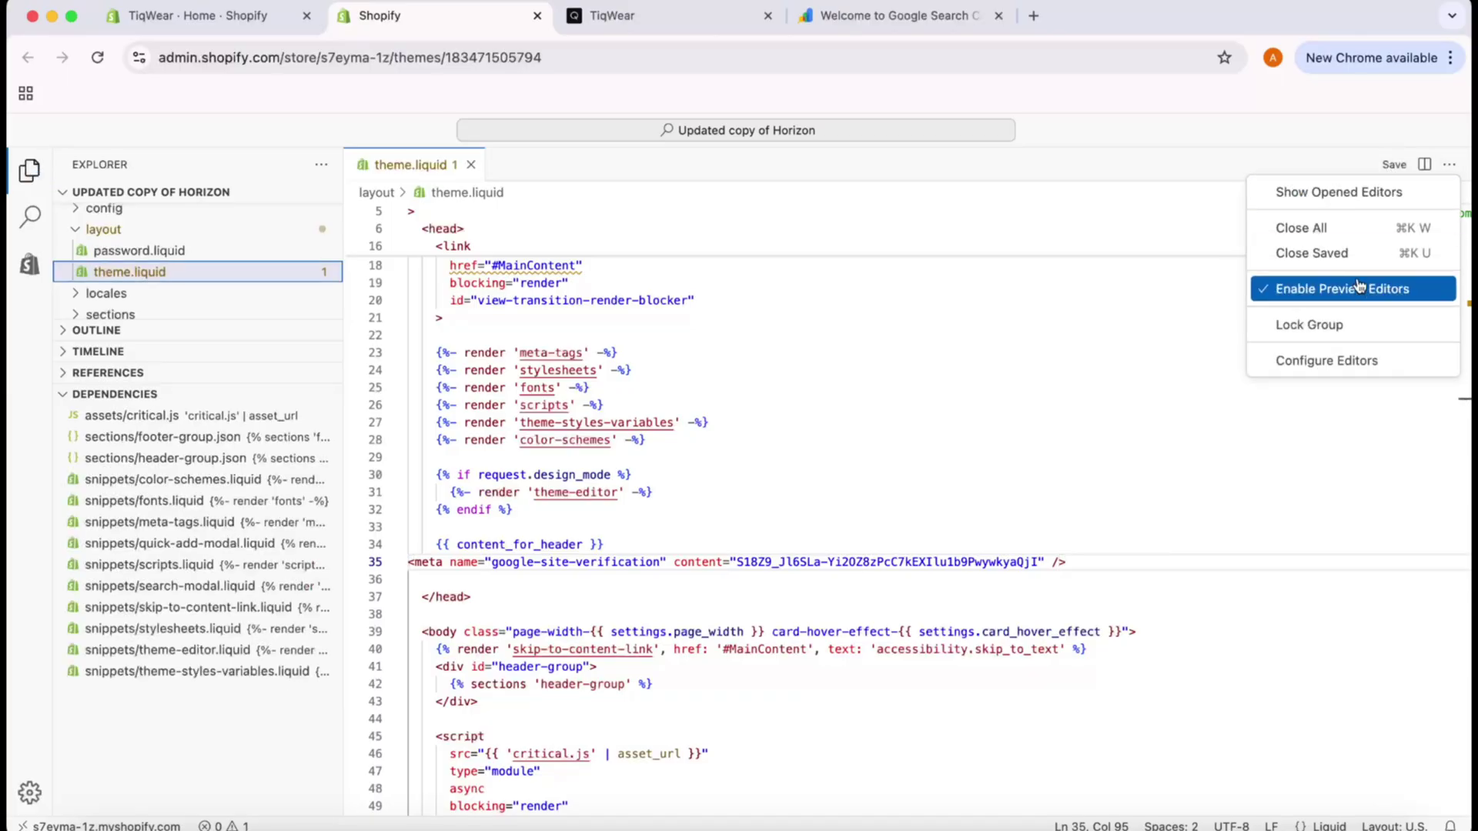
click(1347, 254)
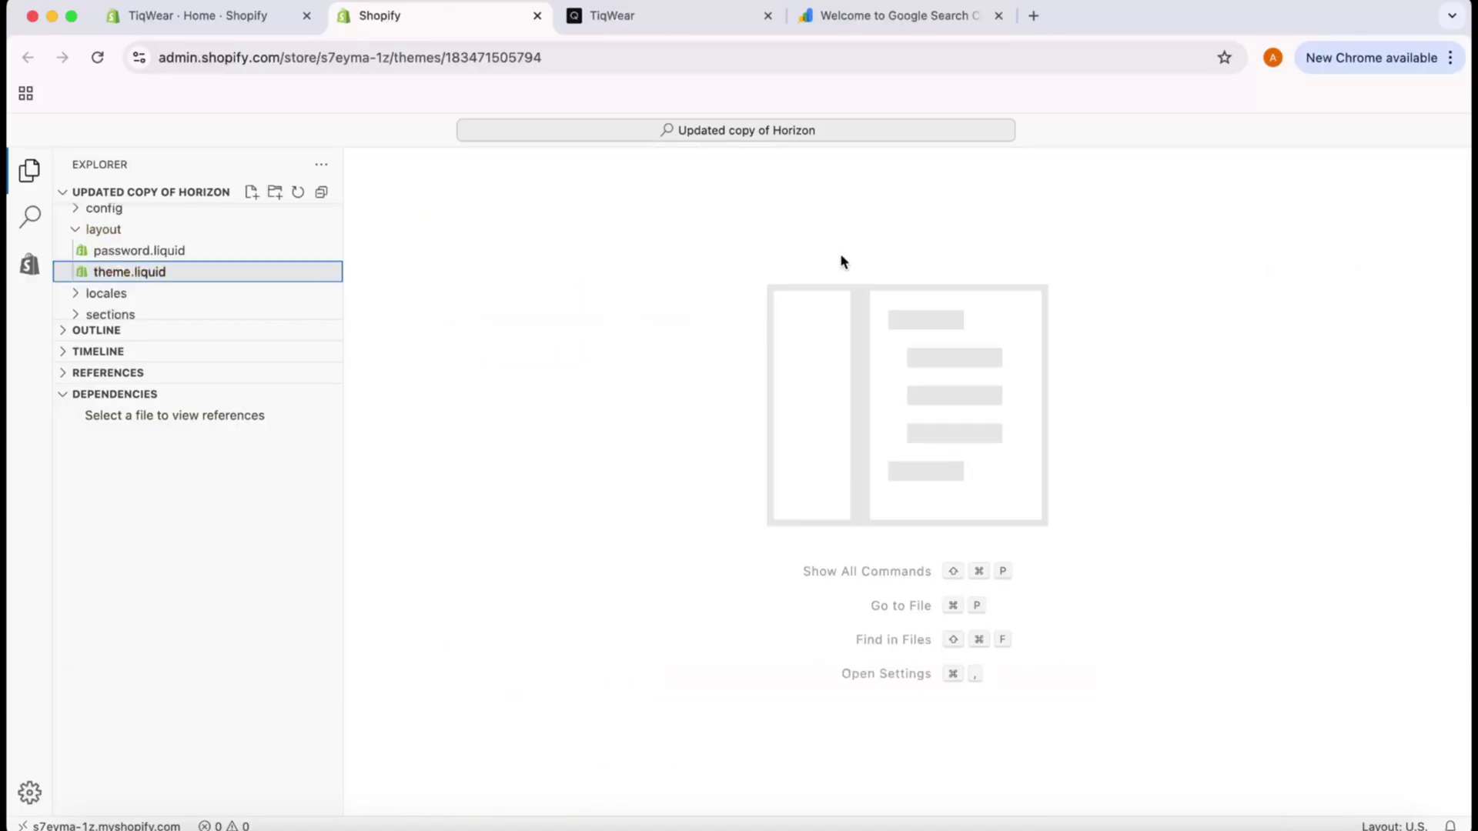
click(904, 18)
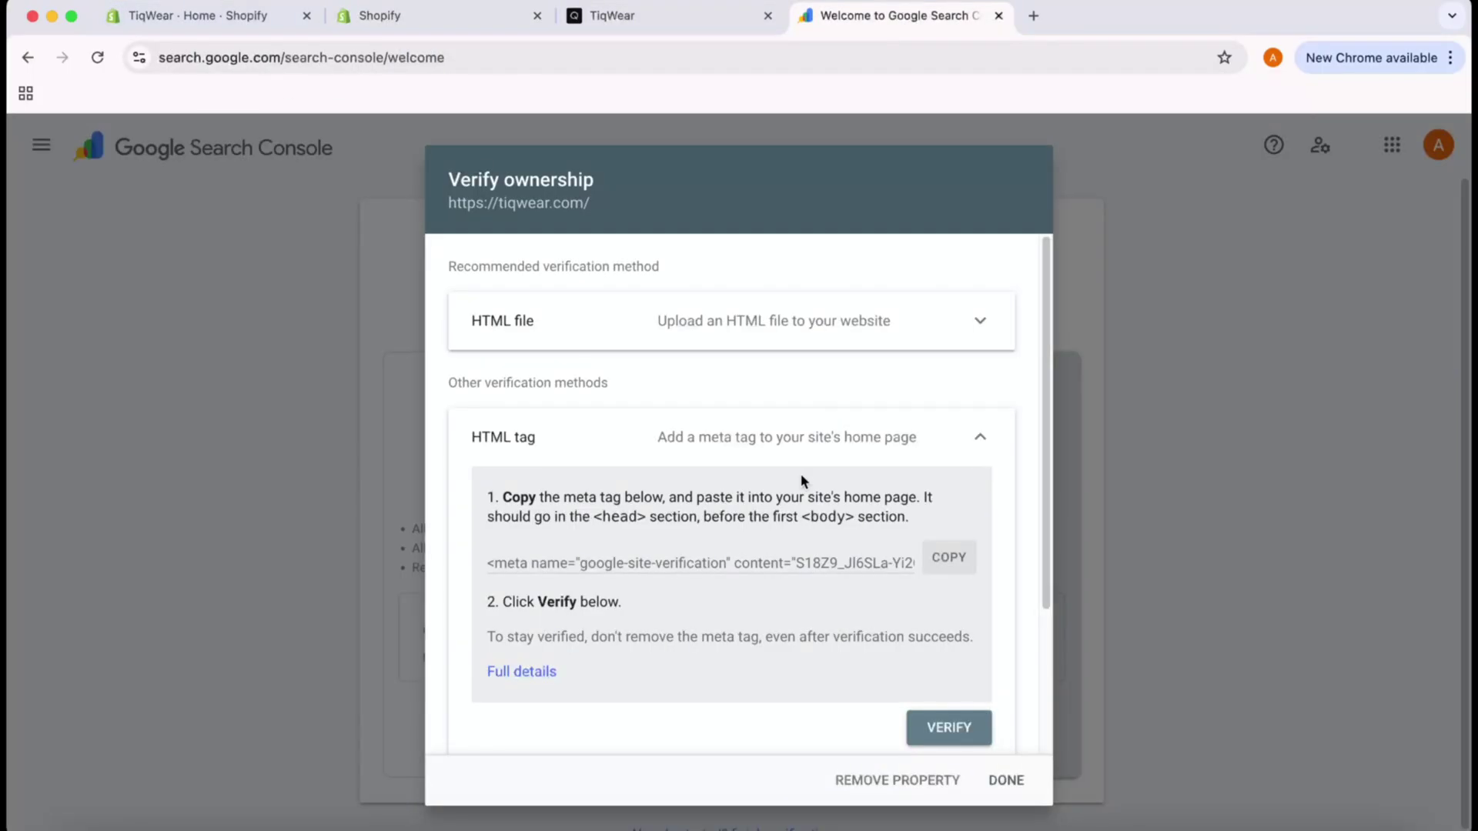
scroll(939, 729, down, 1)
click(937, 728)
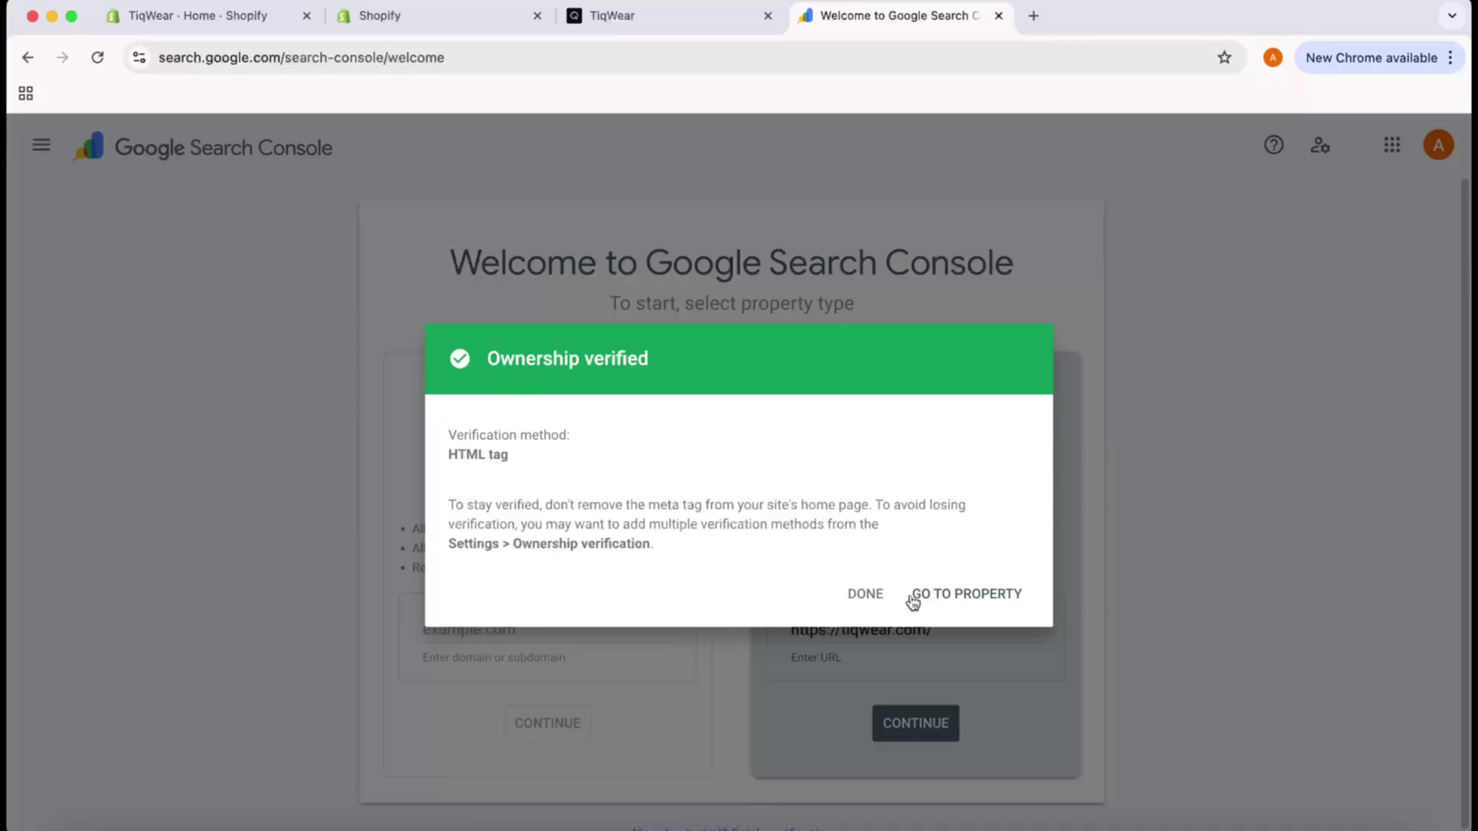
click(972, 605)
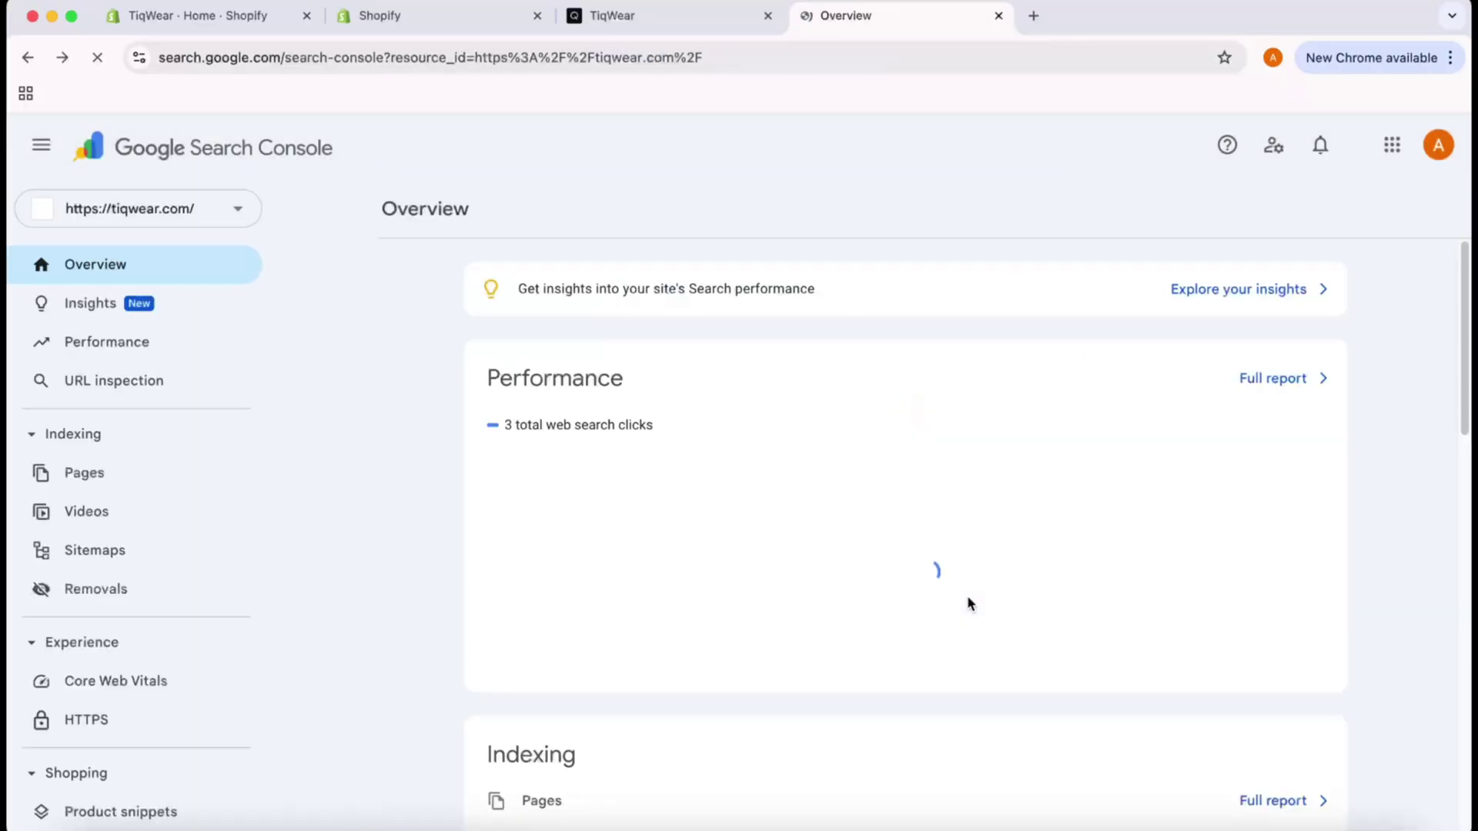
Step: Look over the tiqwear.com Overview page, then open the Sitemaps report from the sidebar
scroll(967, 600, down, 4)
scroll(594, 513, down, 3)
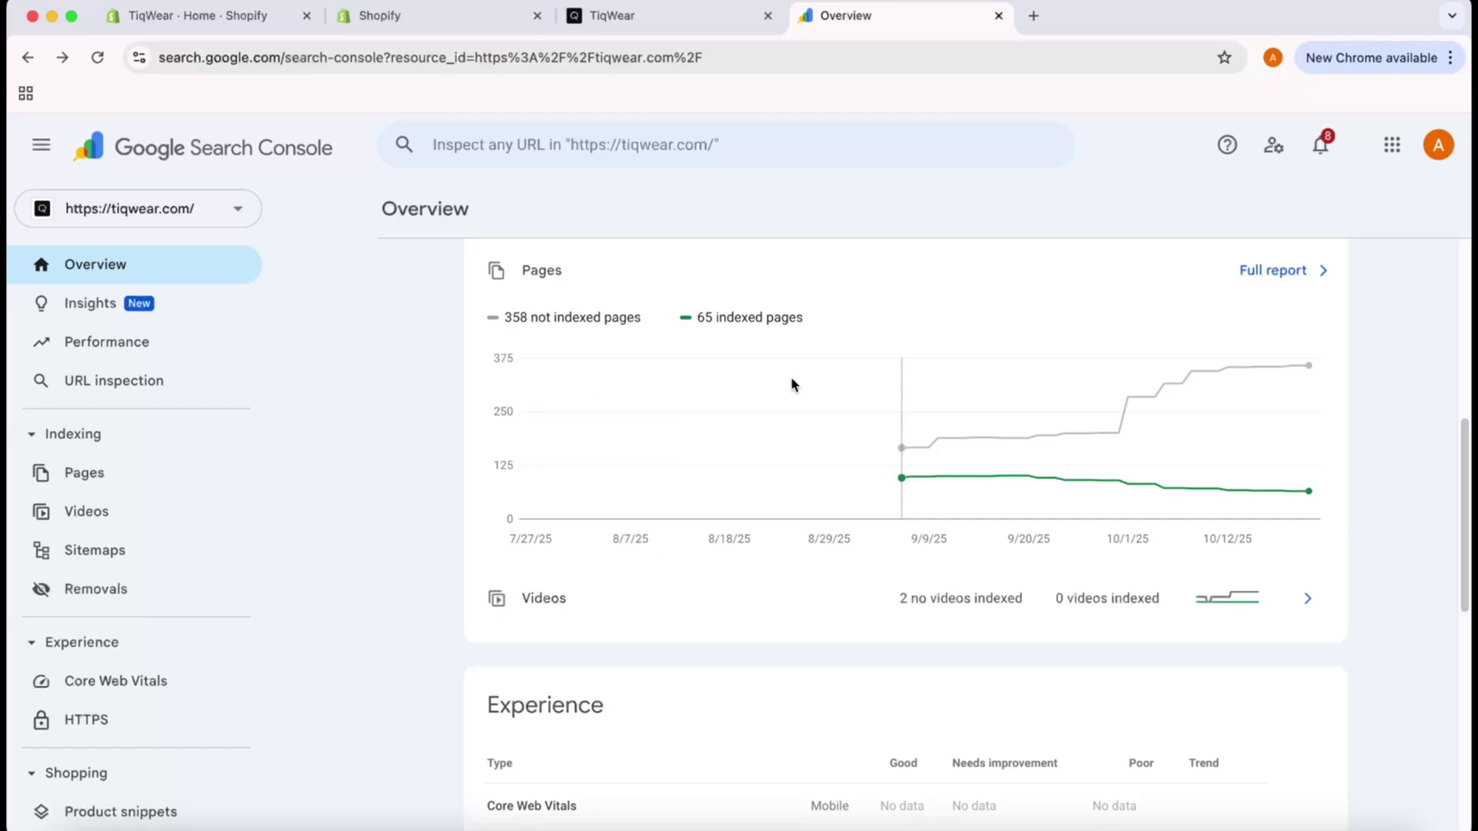
scroll(793, 382, down, 8)
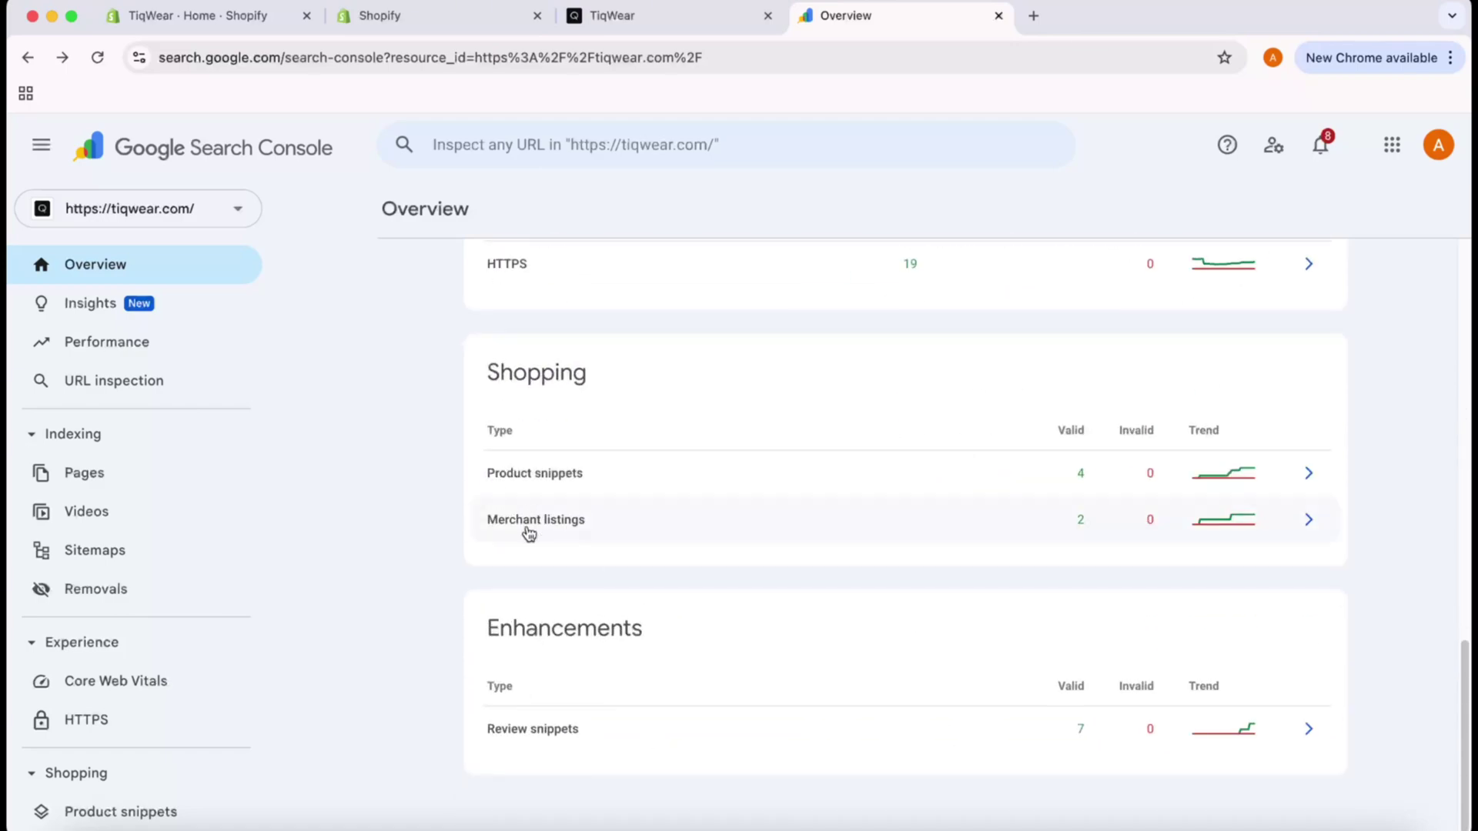
scroll(472, 548, up, 15)
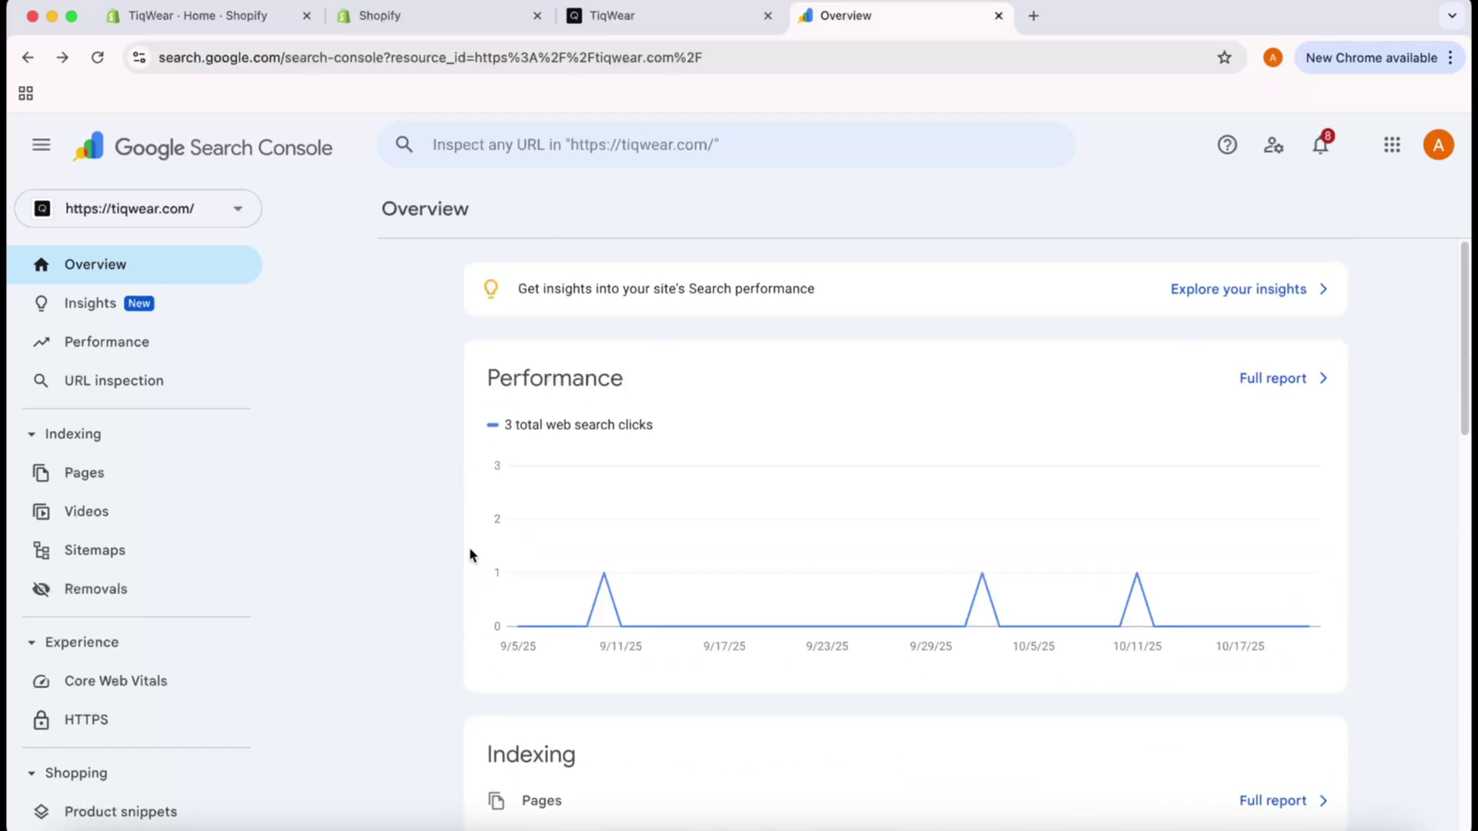
click(117, 555)
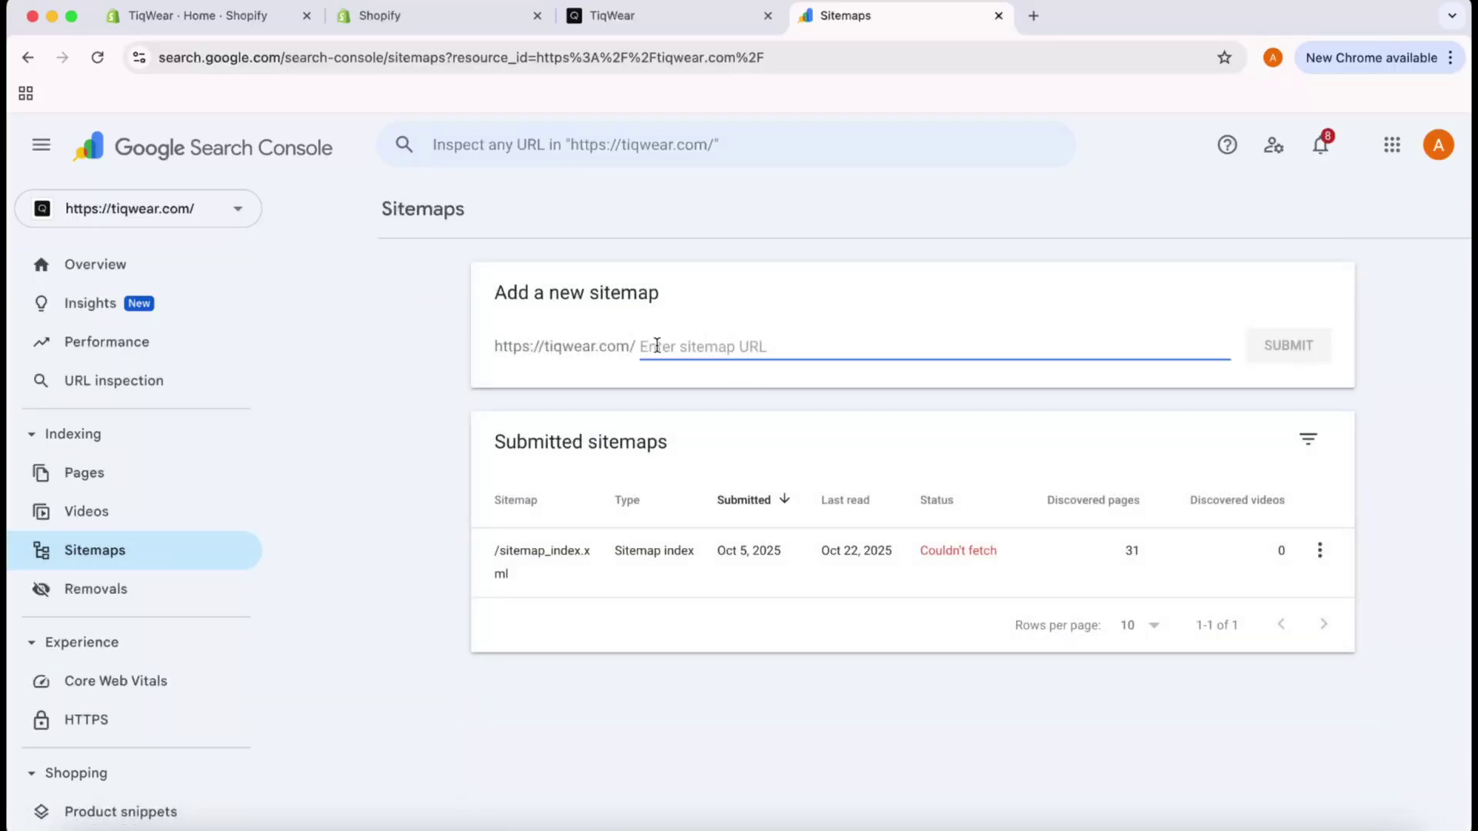
Step: Load tiqwear.com/sitemap.xml in the TiqWear store tab
click(661, 15)
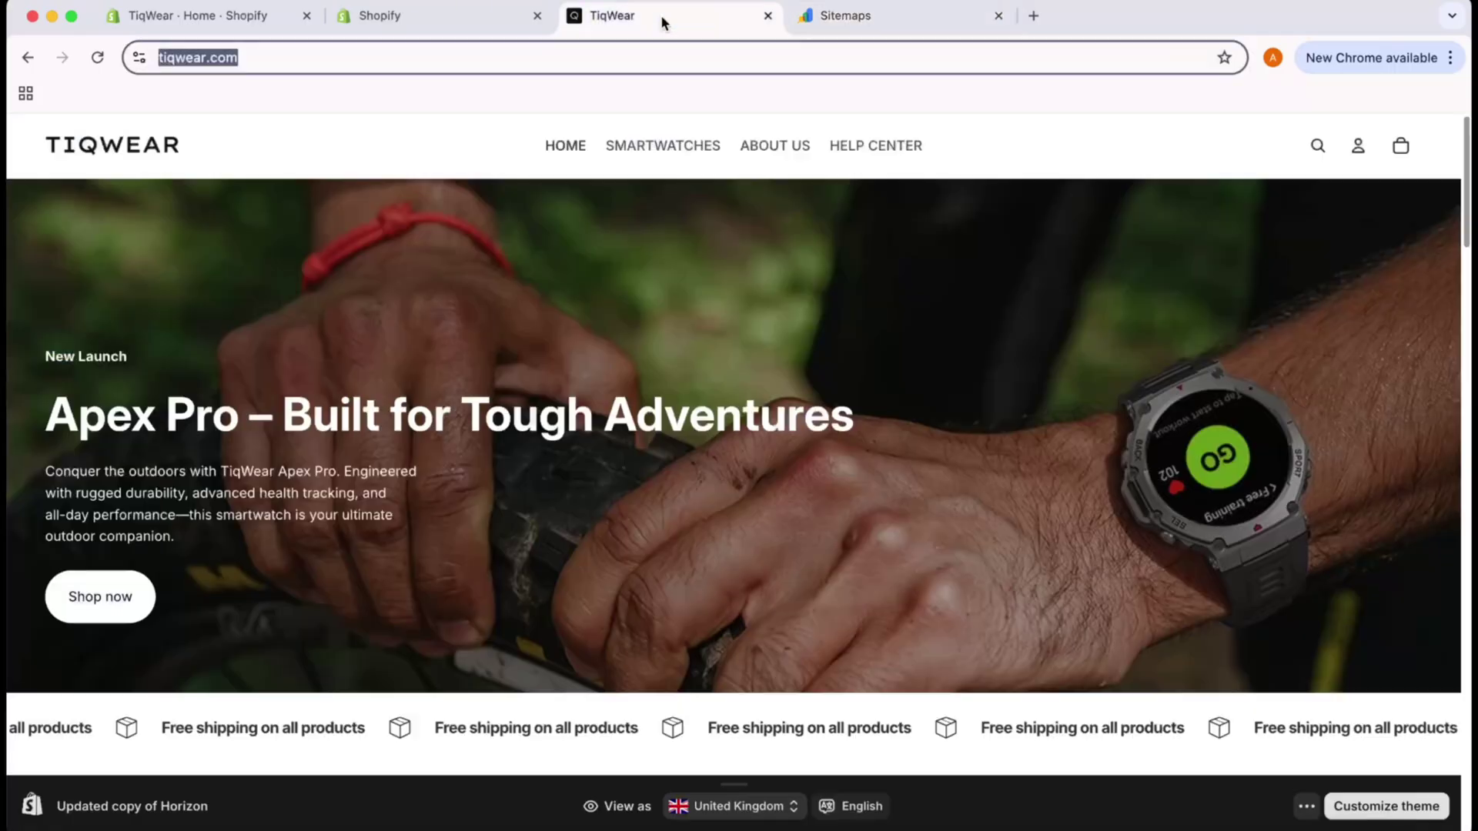
click(458, 58)
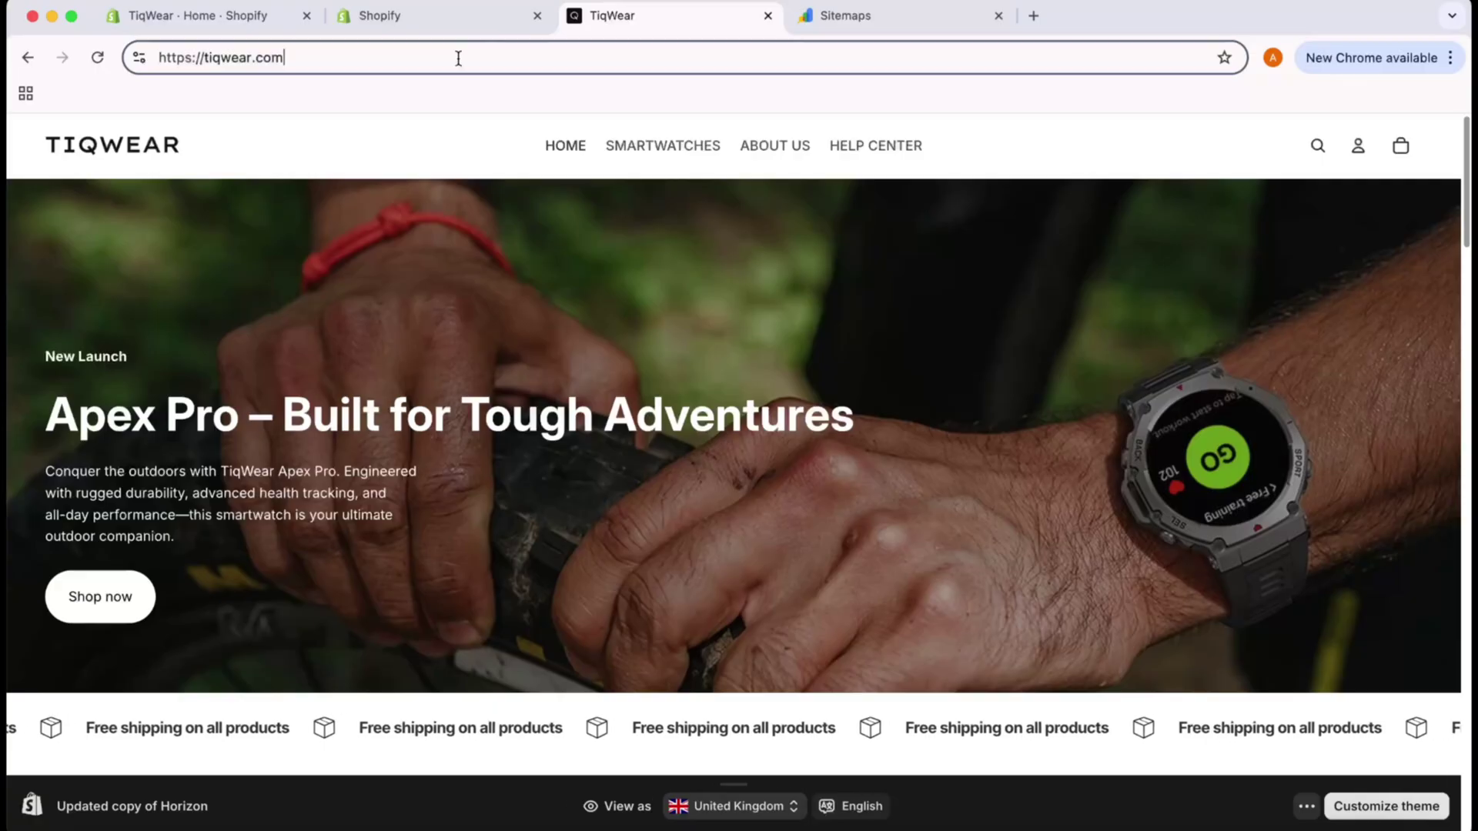
text(/)
text(si)
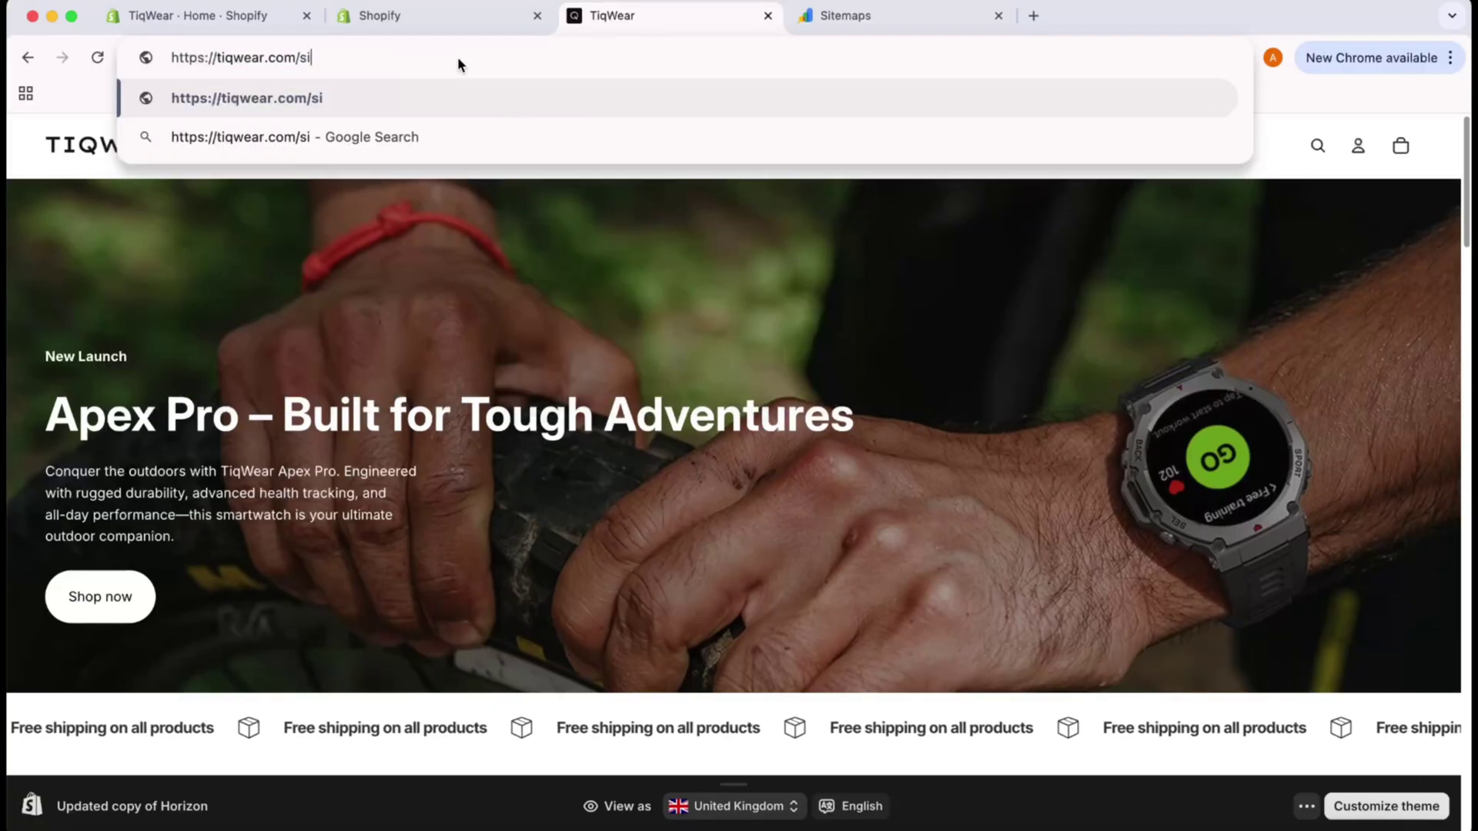
text(temap.xml)
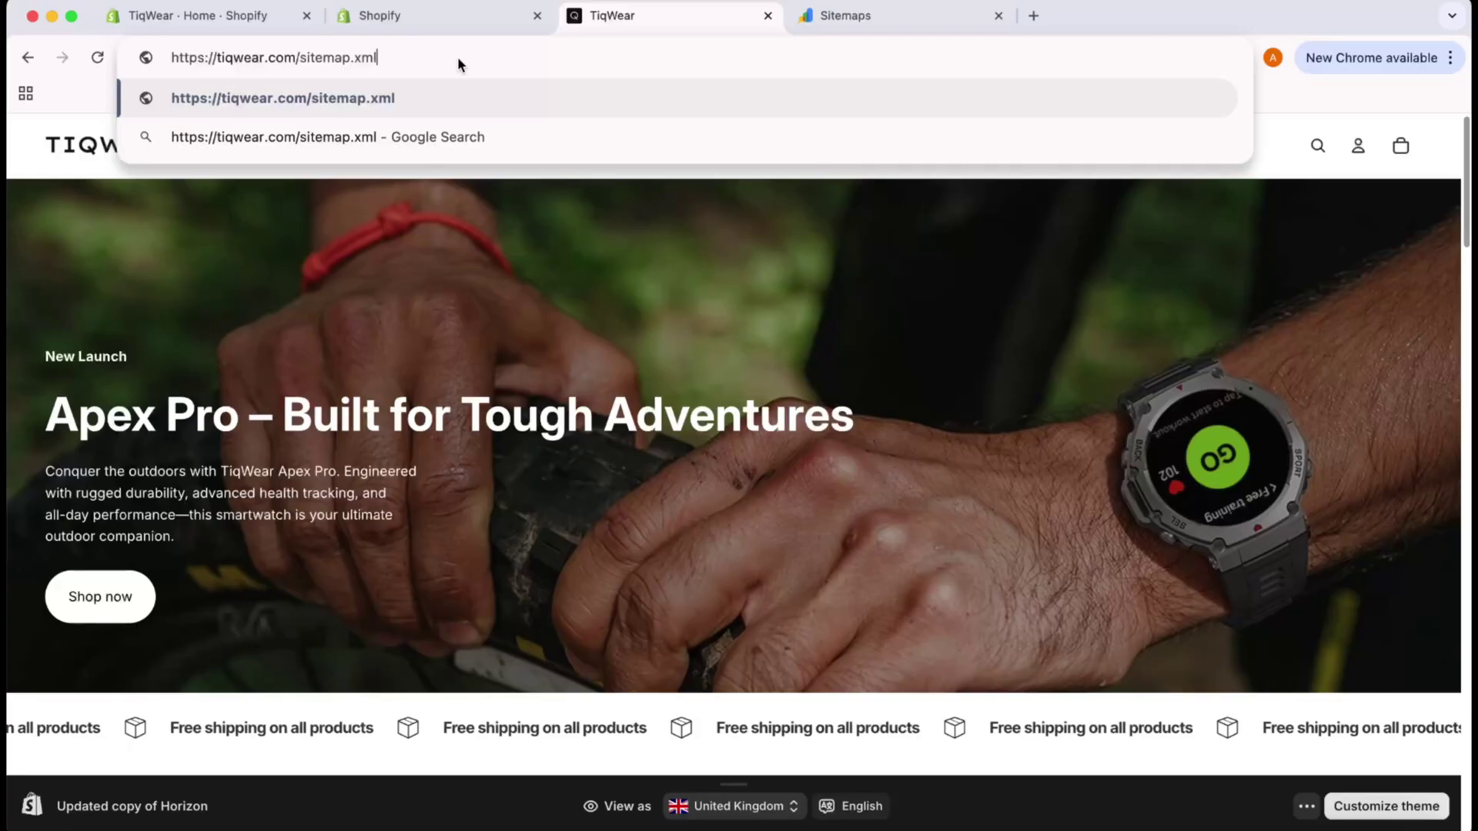
key(Return)
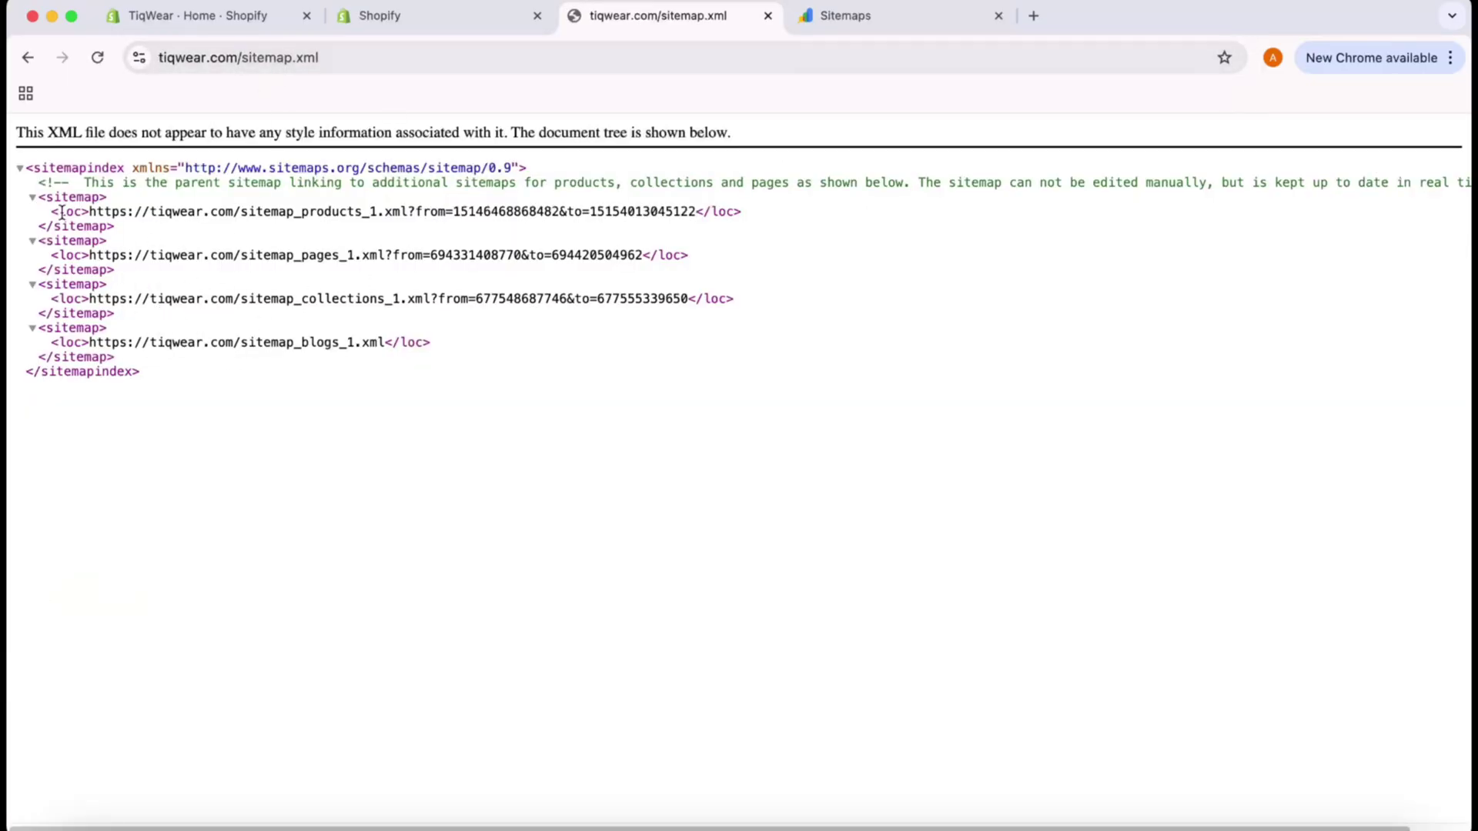
Step: Select and copy 'sitemap.xml' from the sitemap page's full https address
double_click(315, 210)
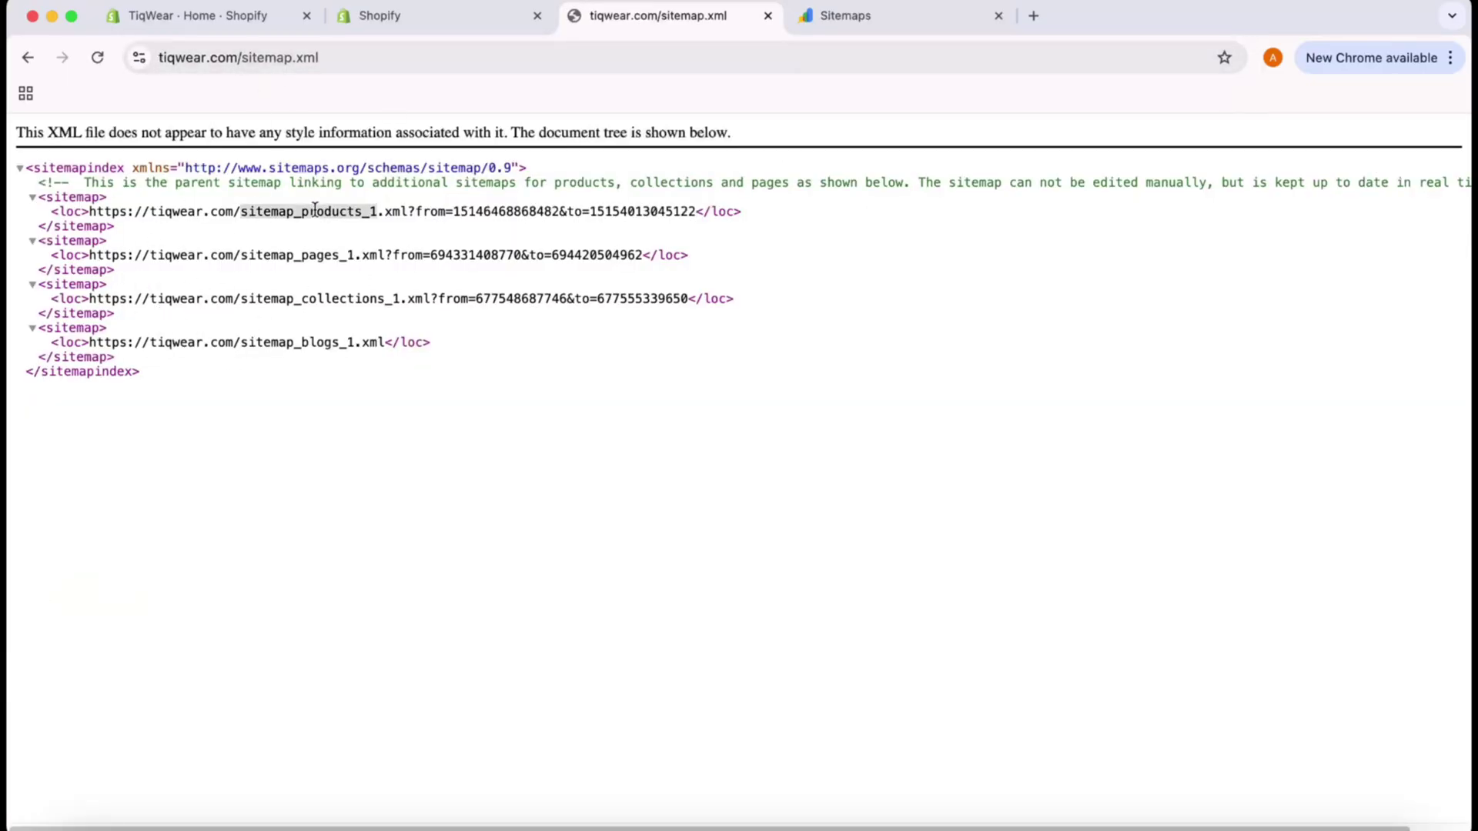
double_click(314, 255)
double_click(343, 300)
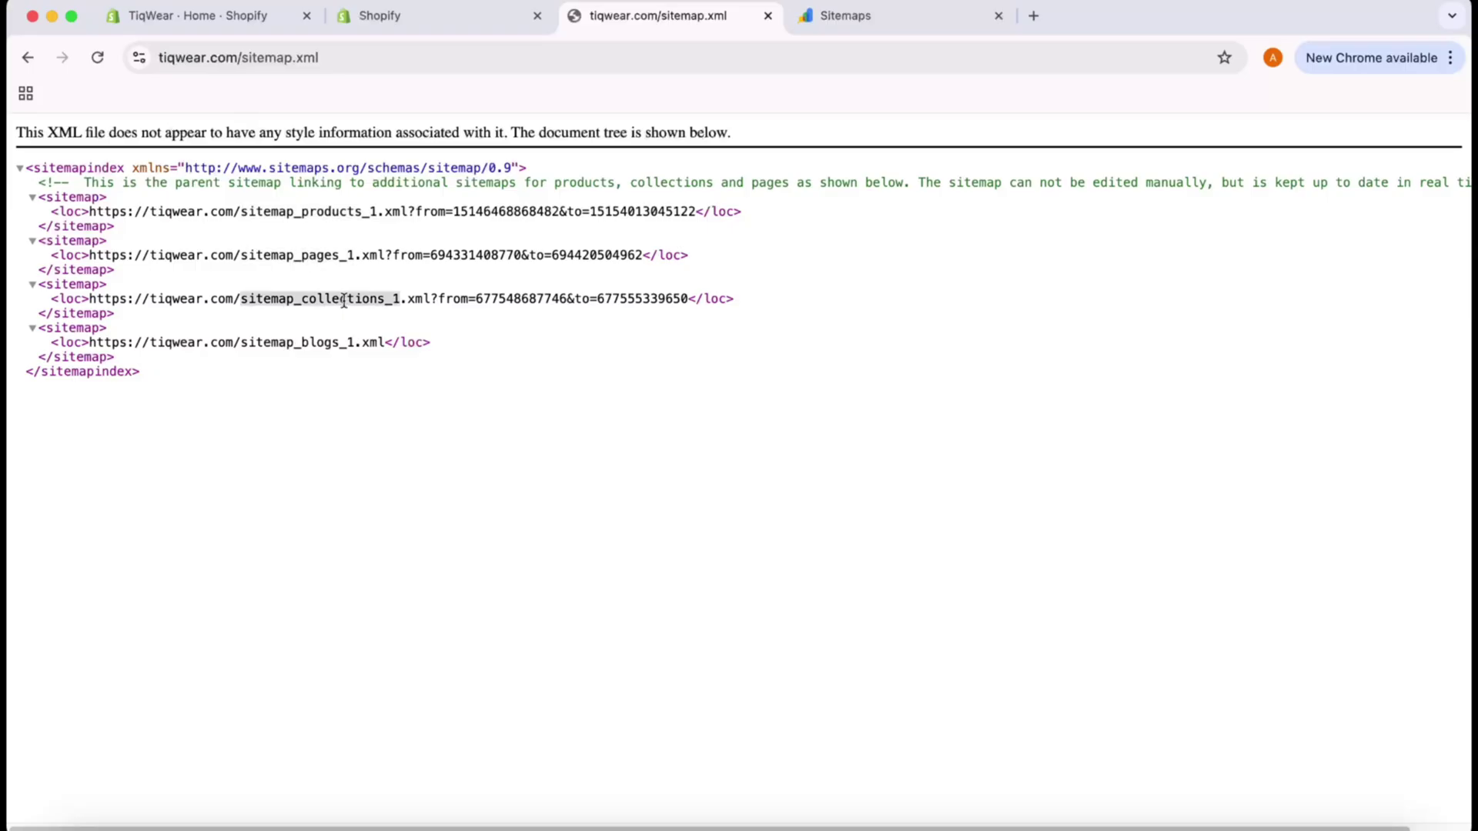
click(317, 345)
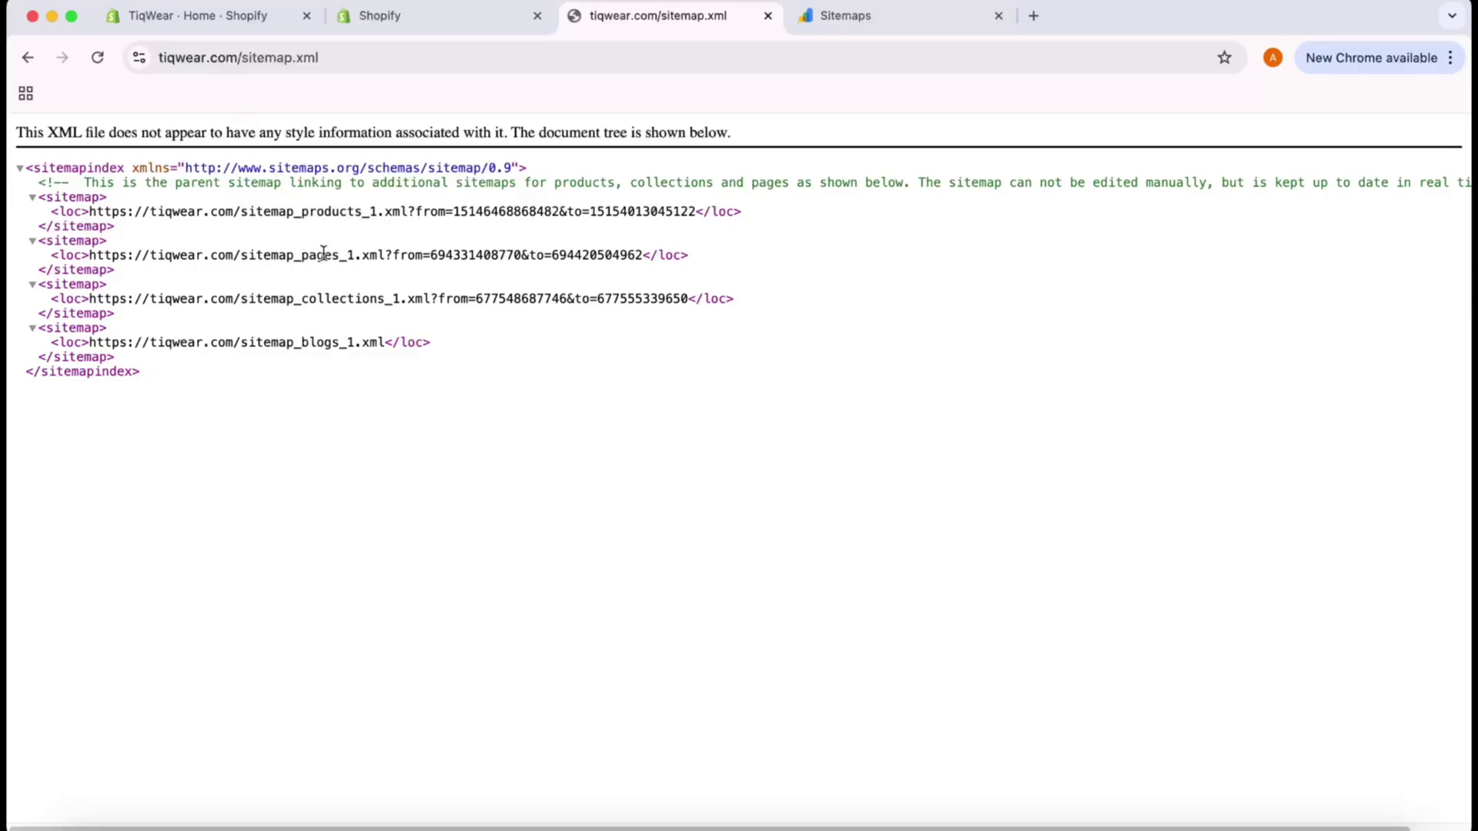
click(355, 58)
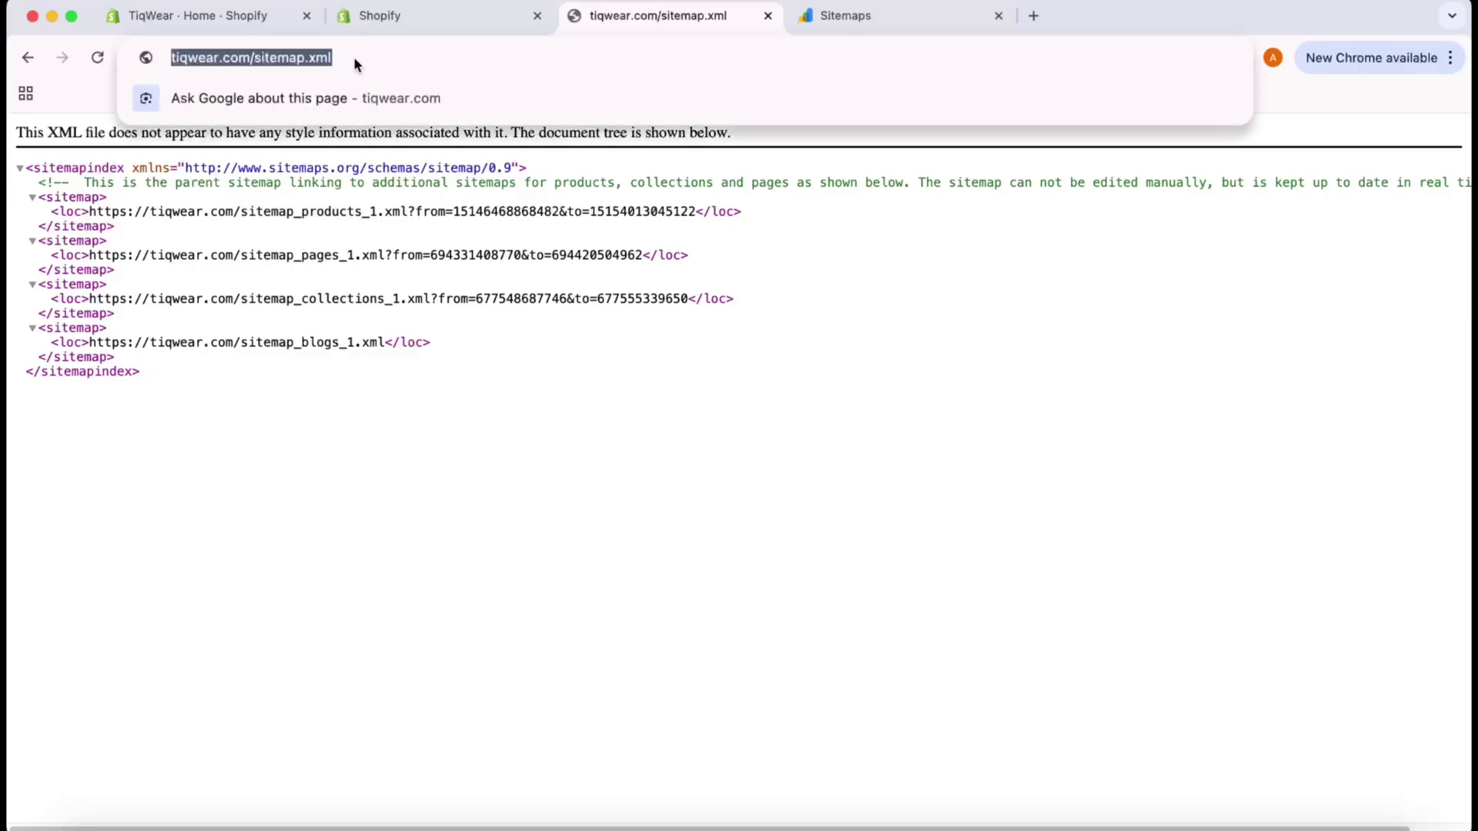
click(282, 62)
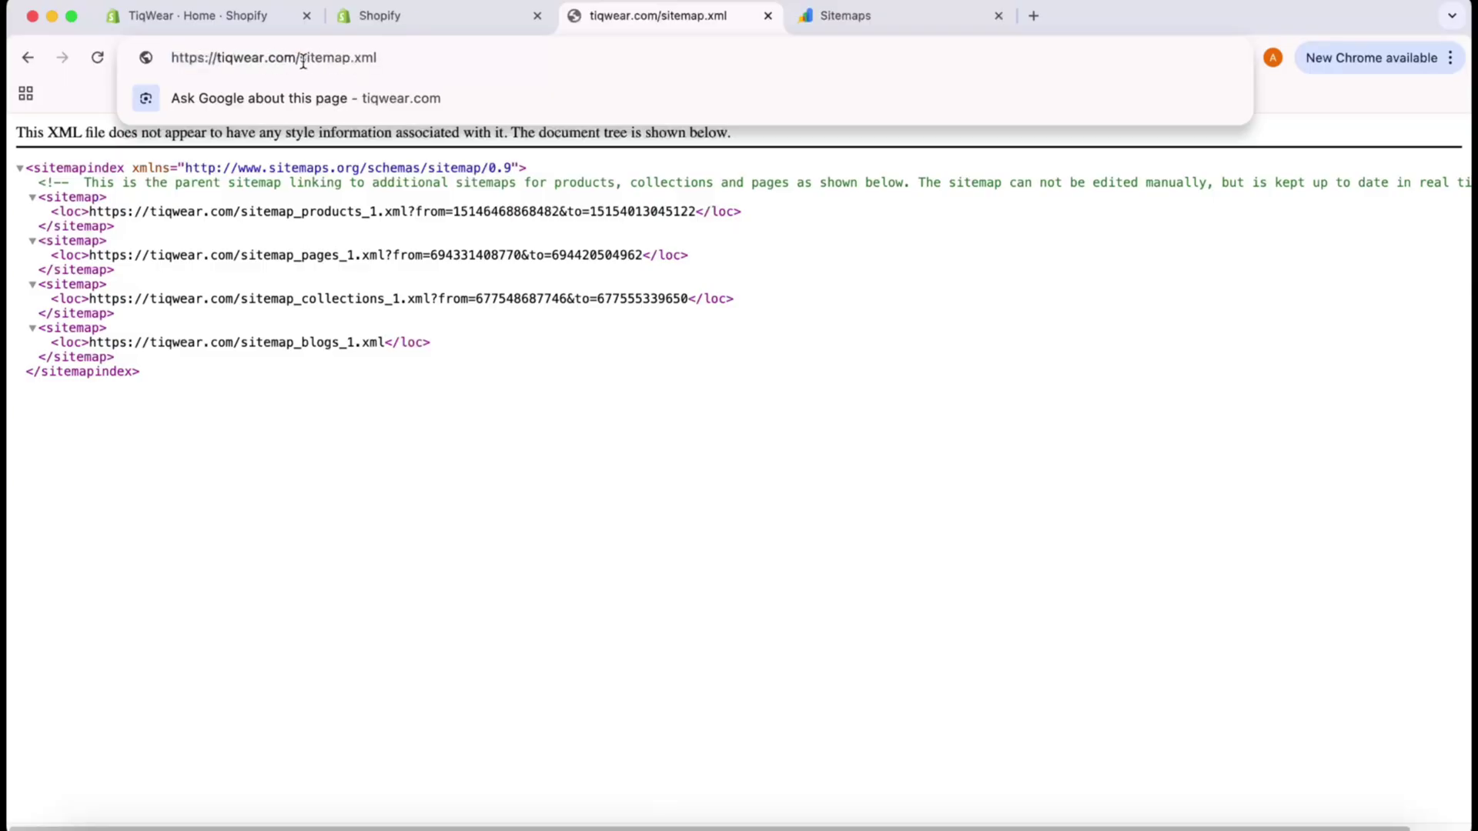
drag(298, 57, 398, 69)
key(super+c)
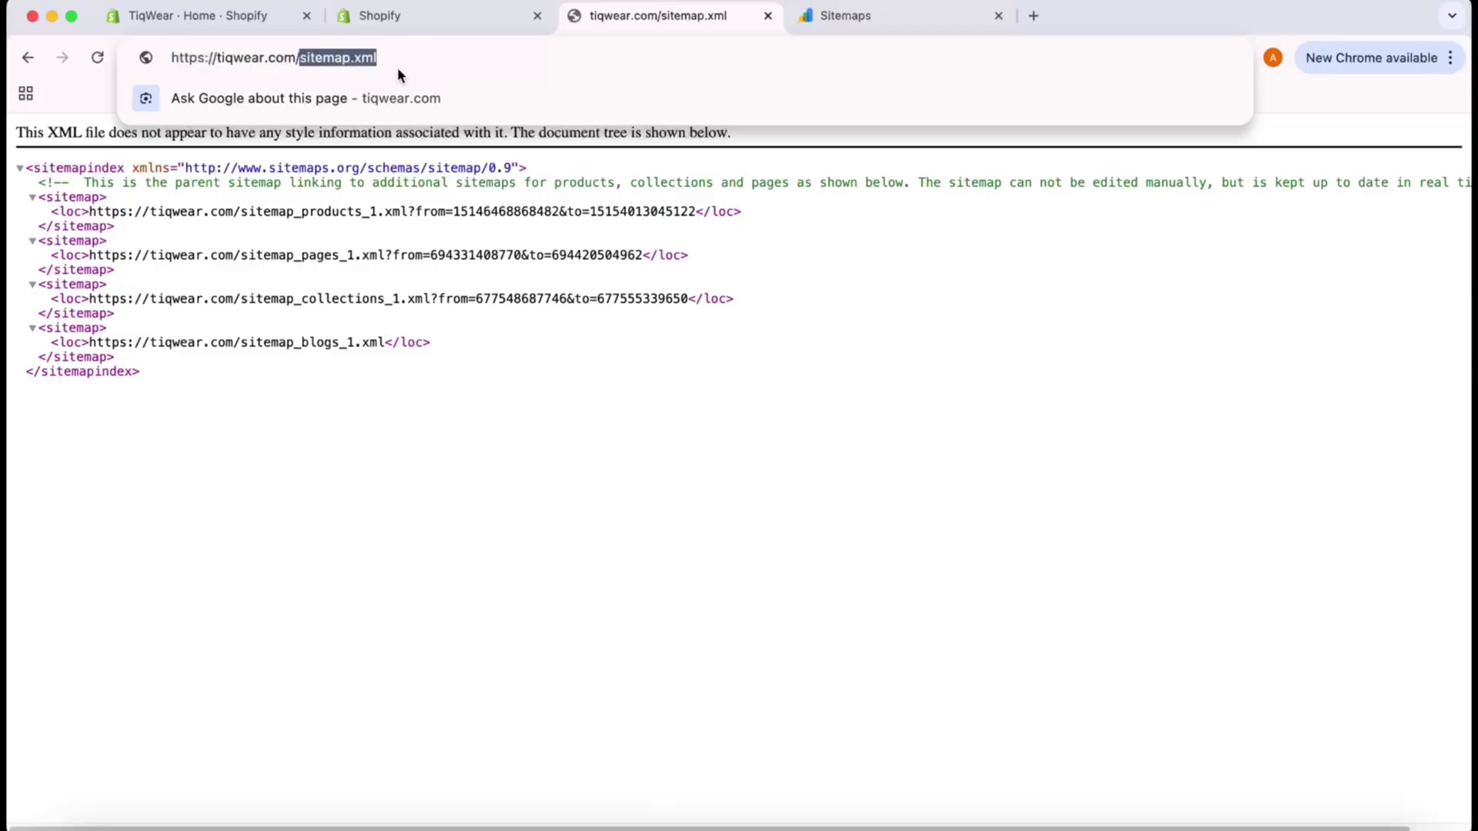
Step: Submit sitemap.xml under Add a new sitemap, dismiss the confirmation, and reload to see Success
click(844, 23)
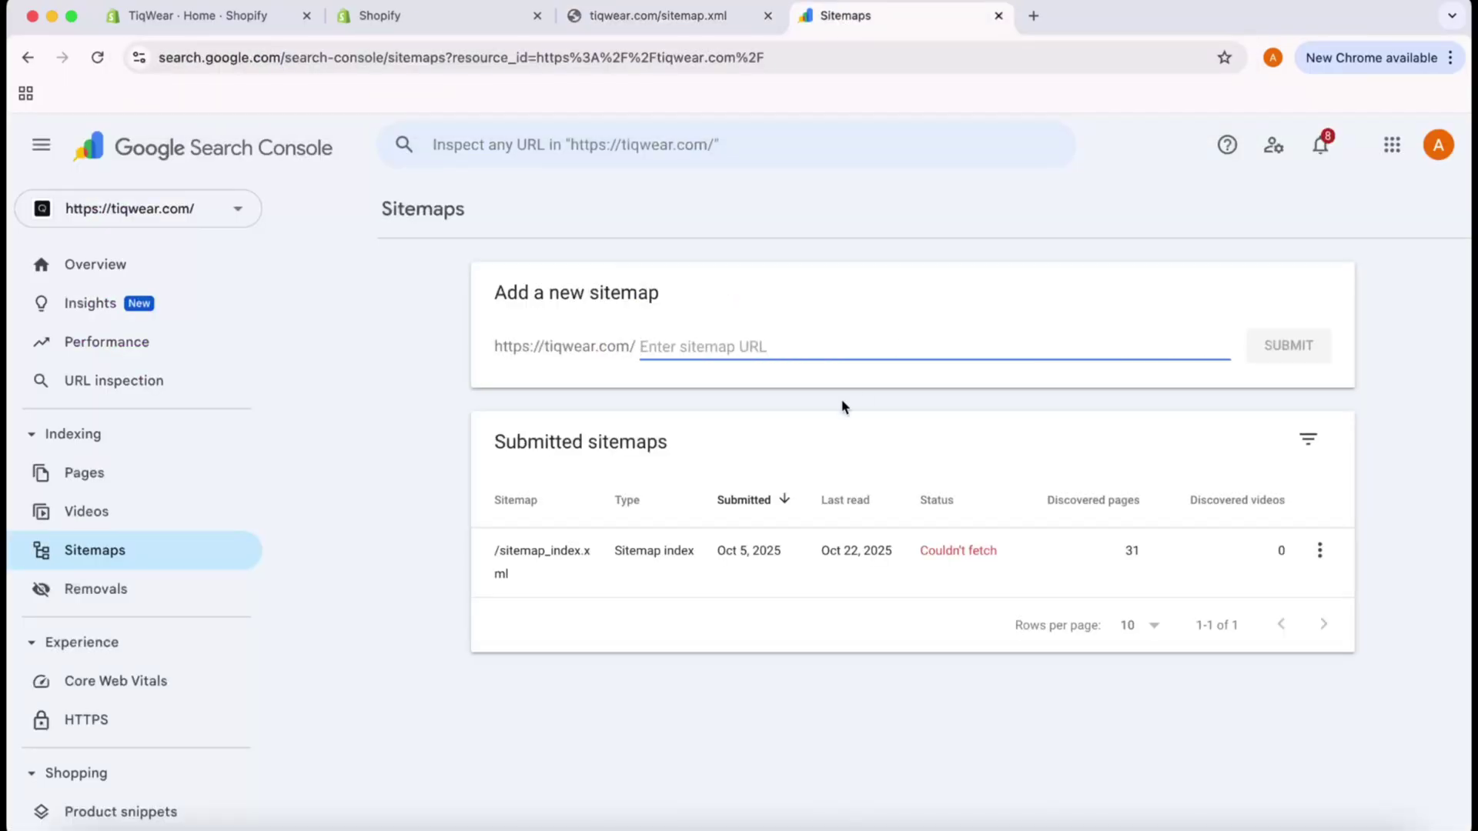
key(super+v)
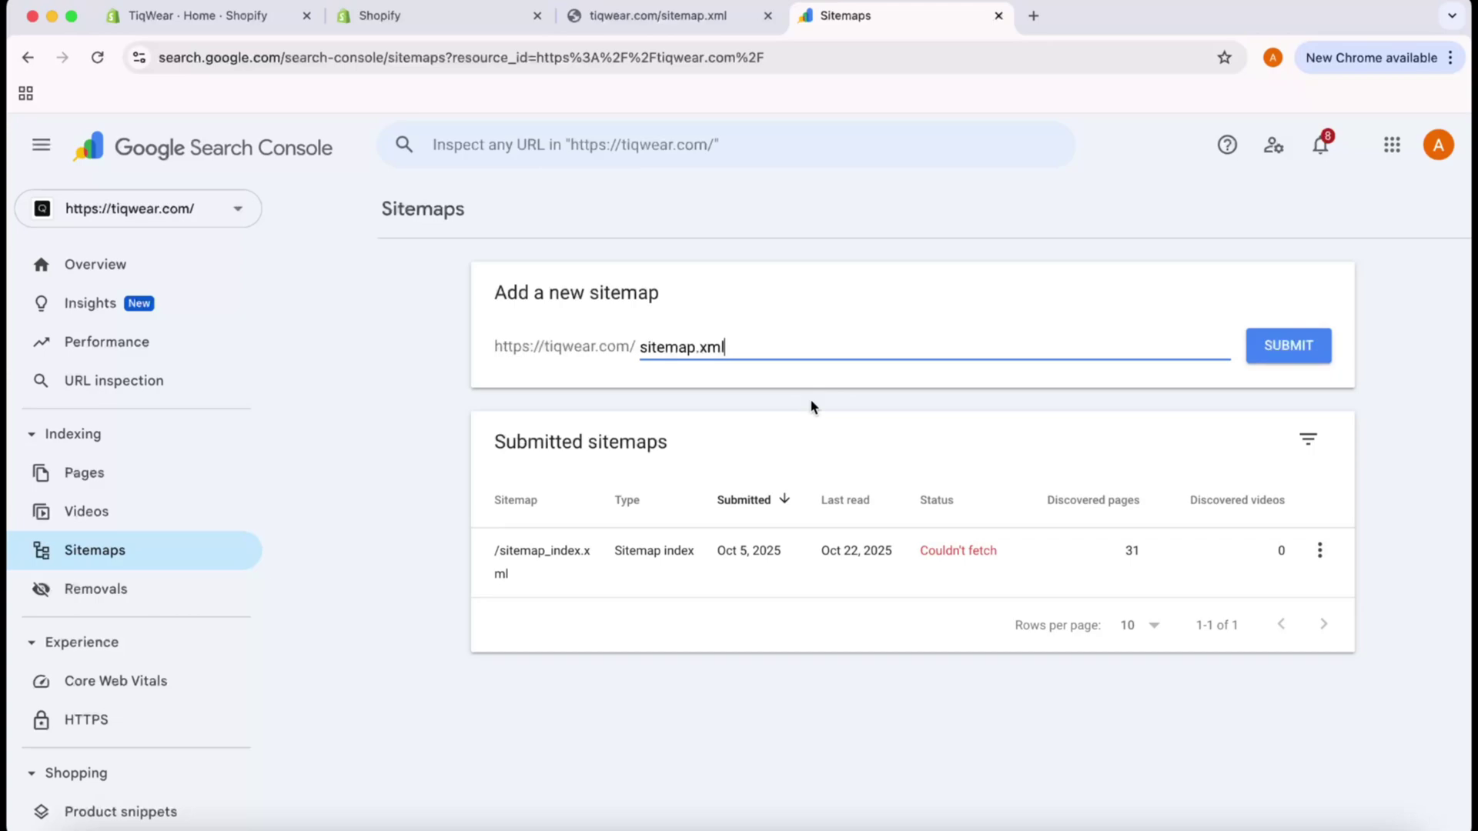
click(1312, 348)
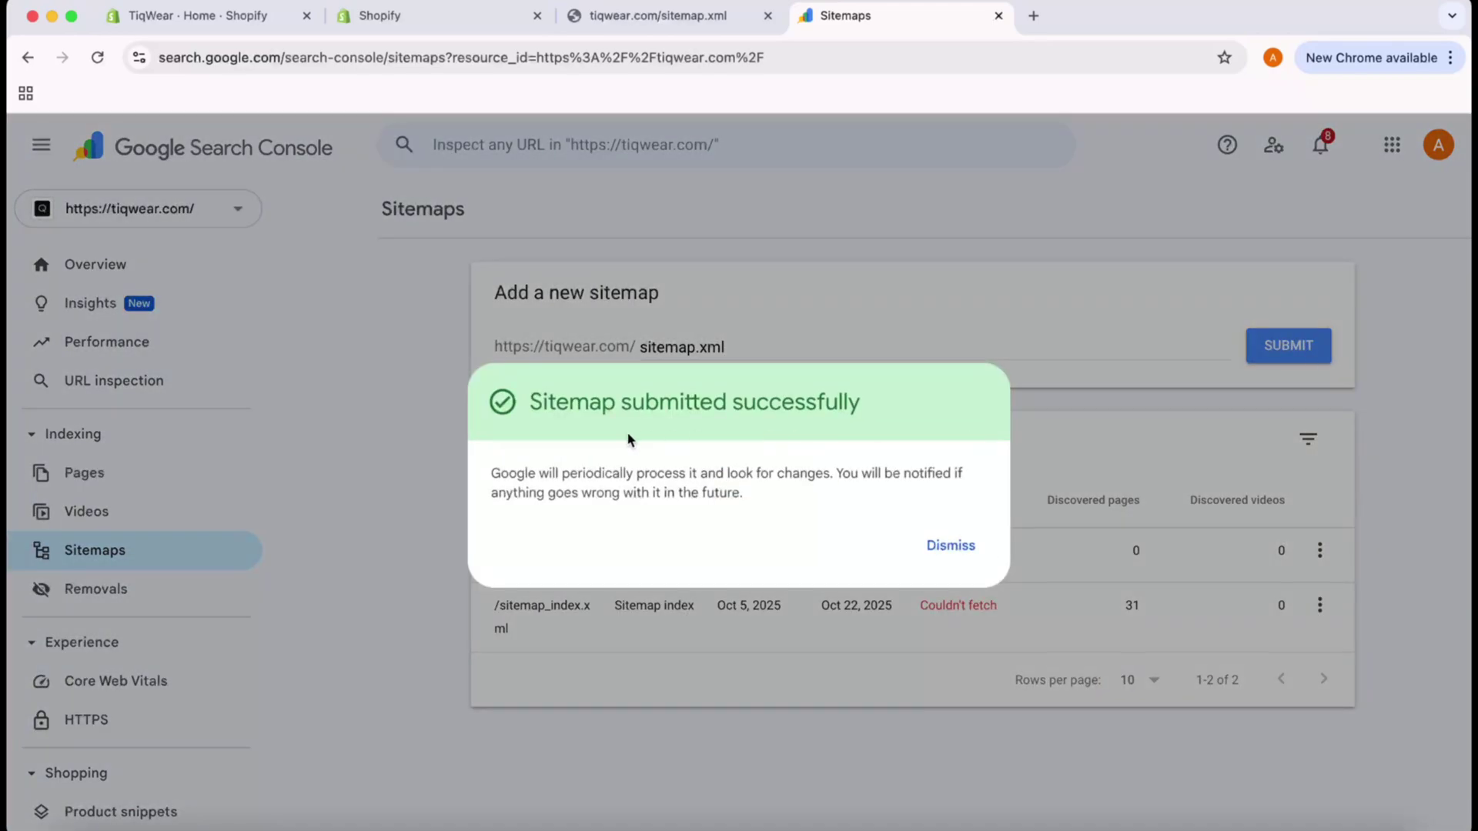
click(950, 547)
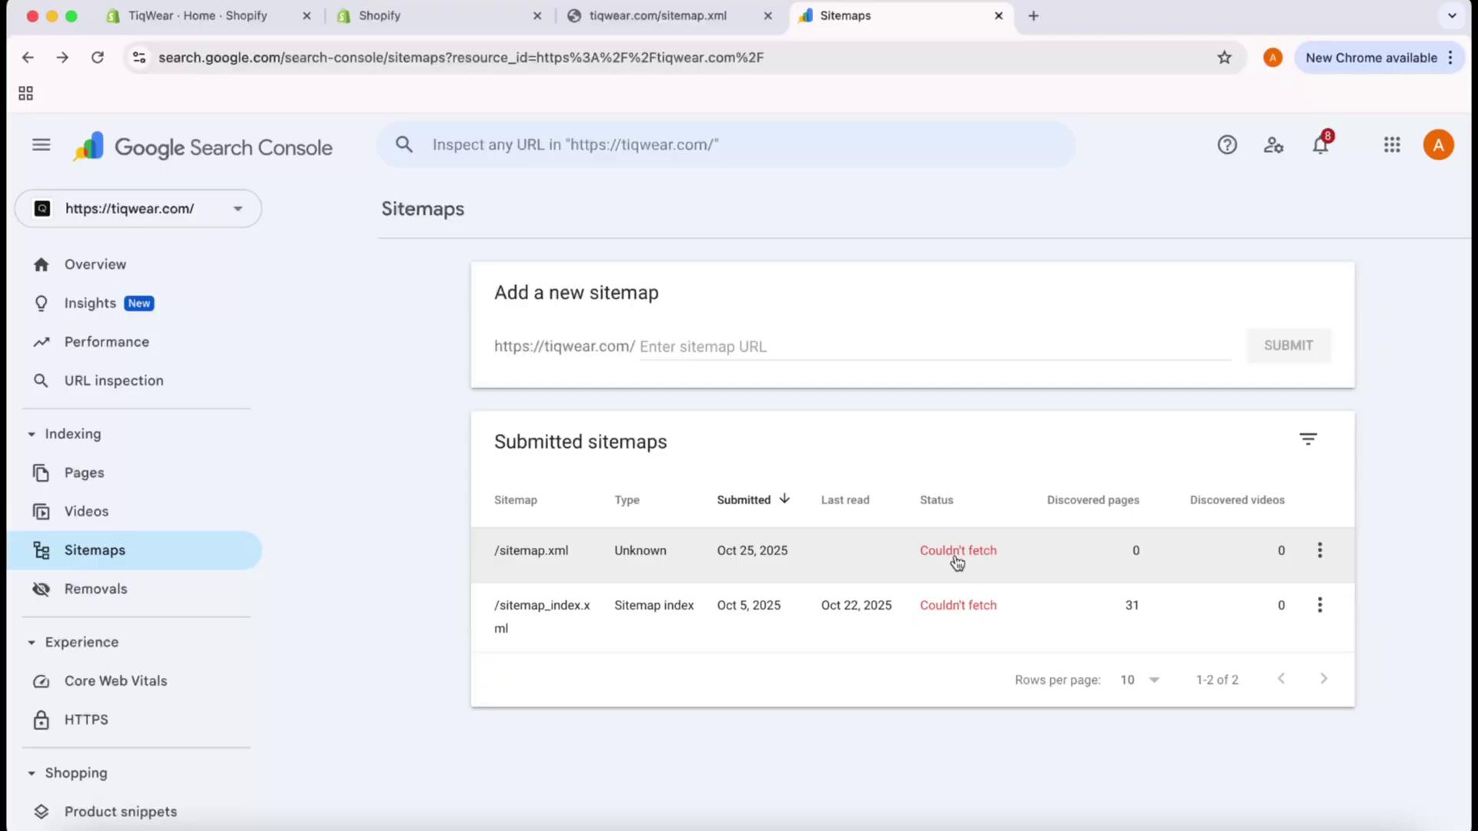
click(99, 59)
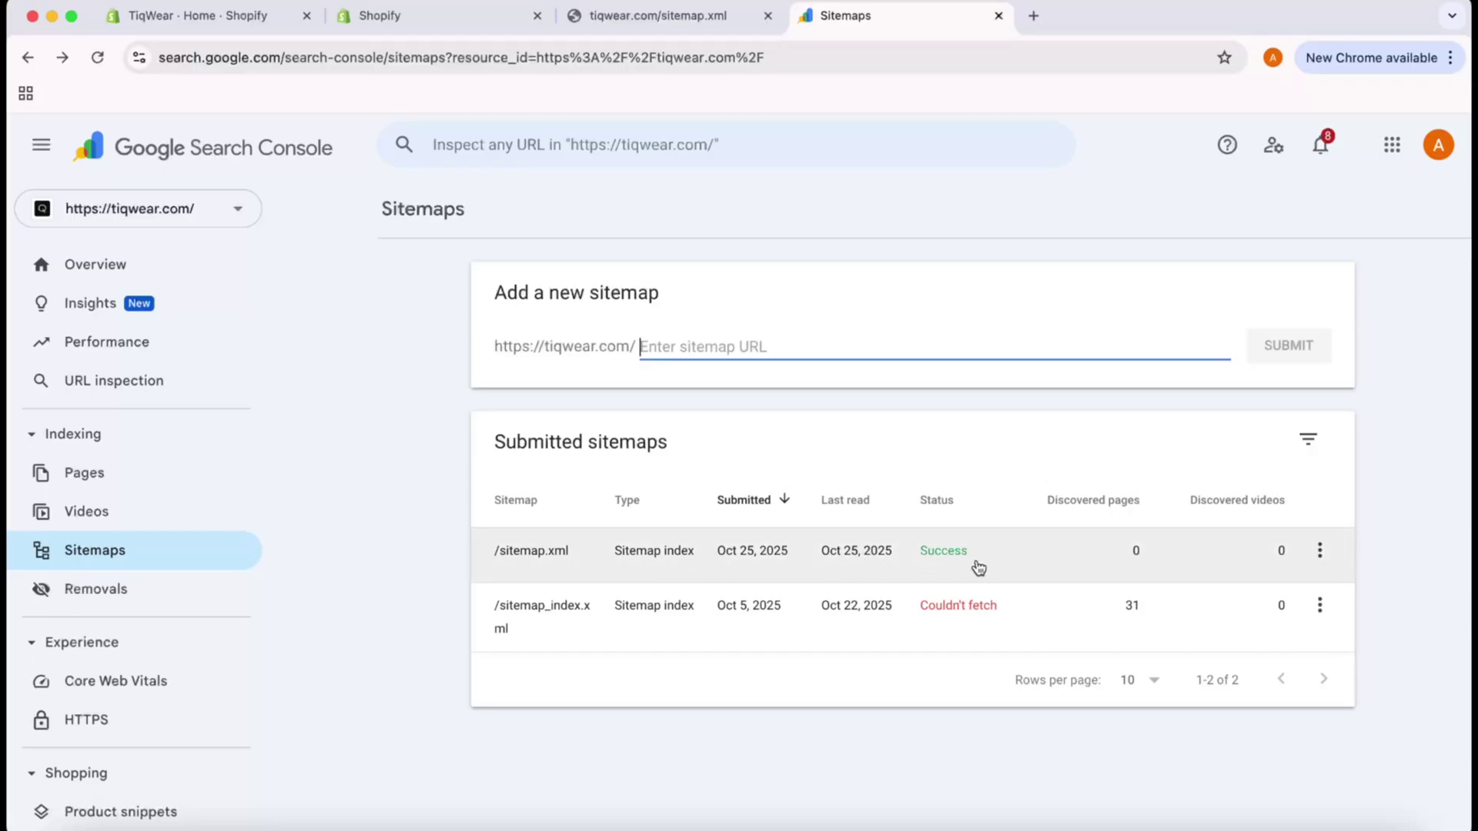
Step: Remove 'sitemap.xml' from the store tab's address to reload the tiqwear.com homepage and scroll it
click(605, 13)
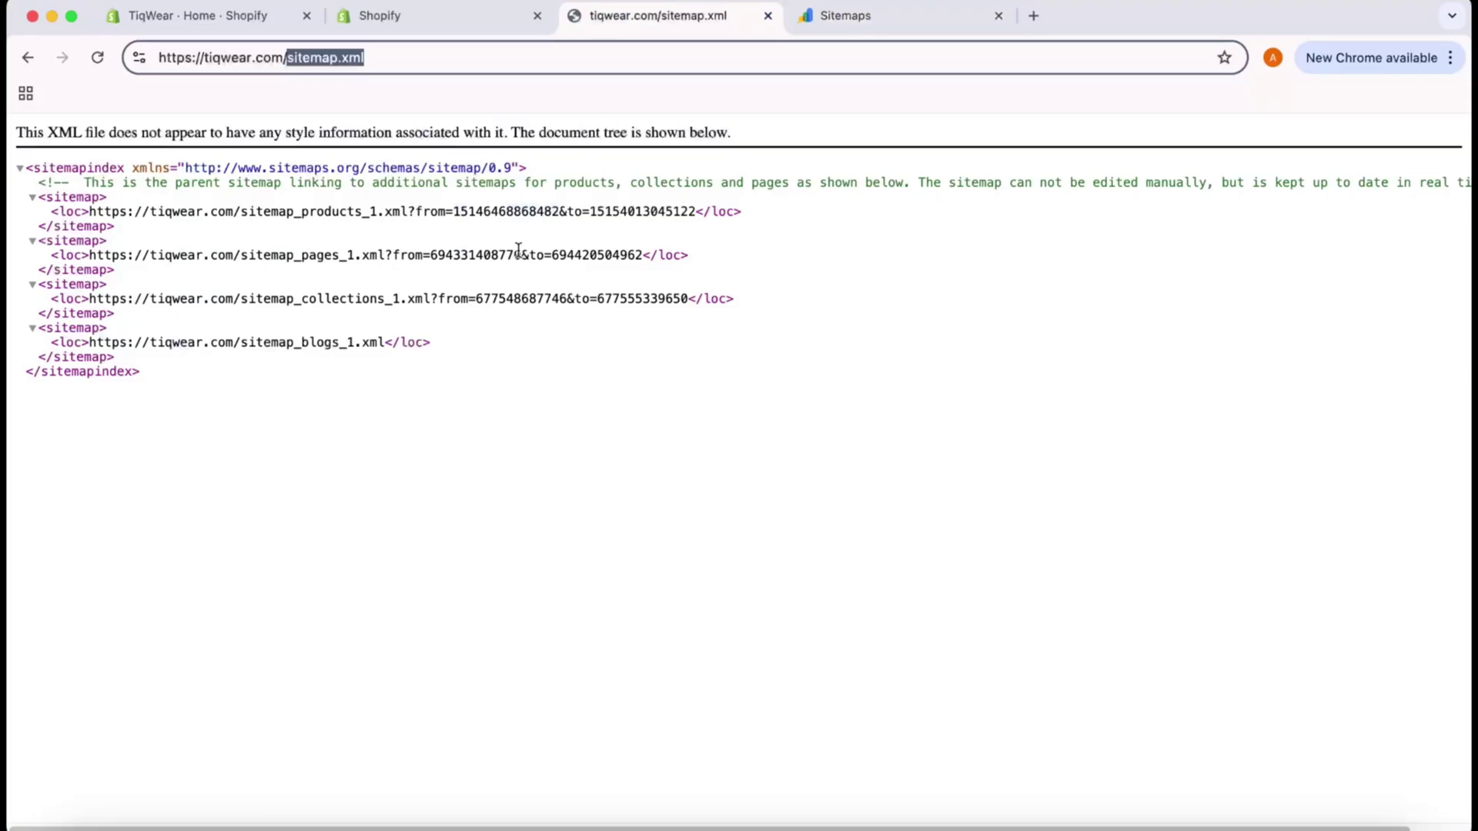
click(298, 58)
drag(287, 58, 377, 57)
key(BackSpace)
key(Return)
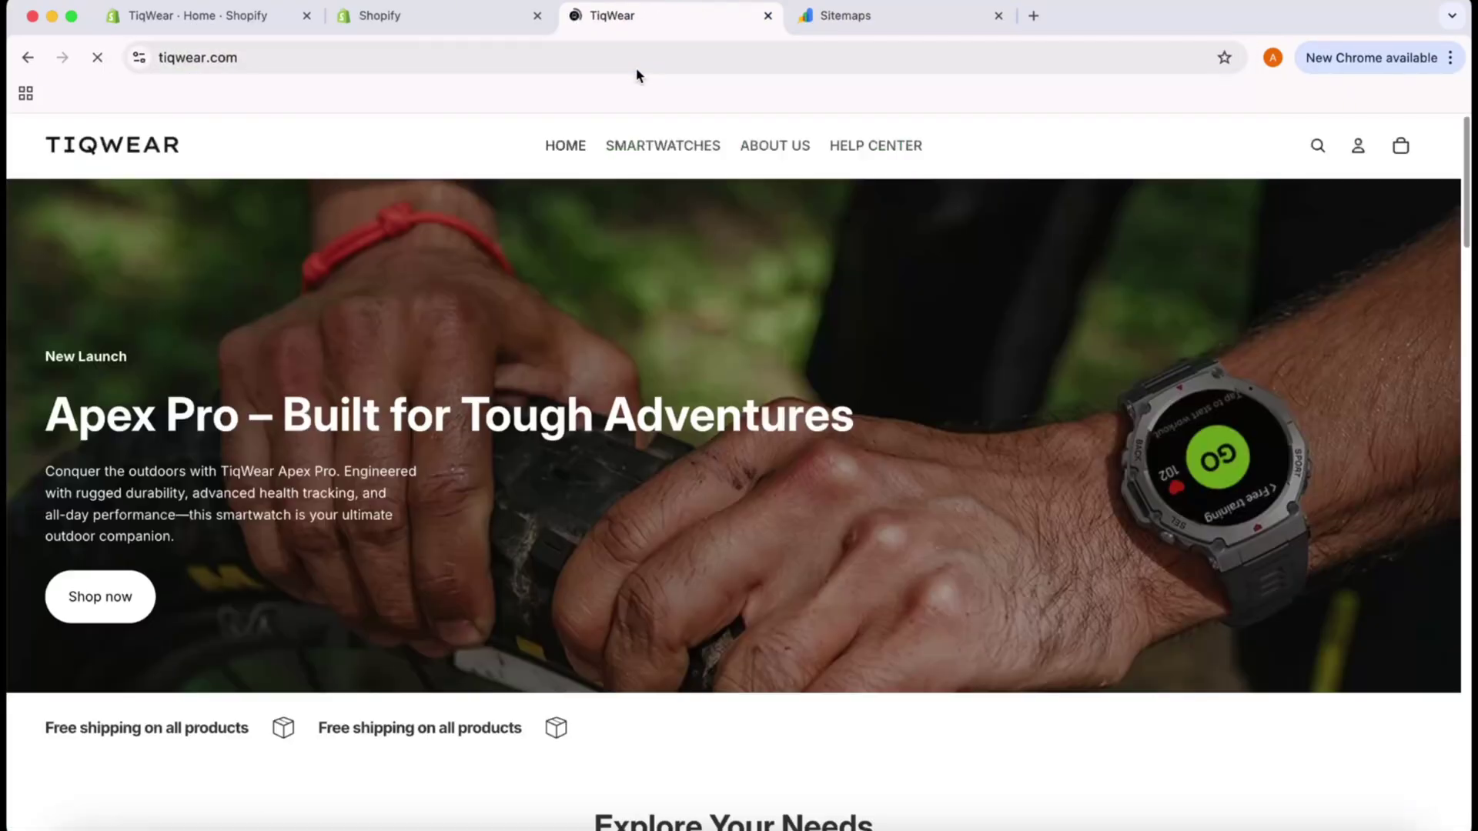
scroll(584, 297, down, 10)
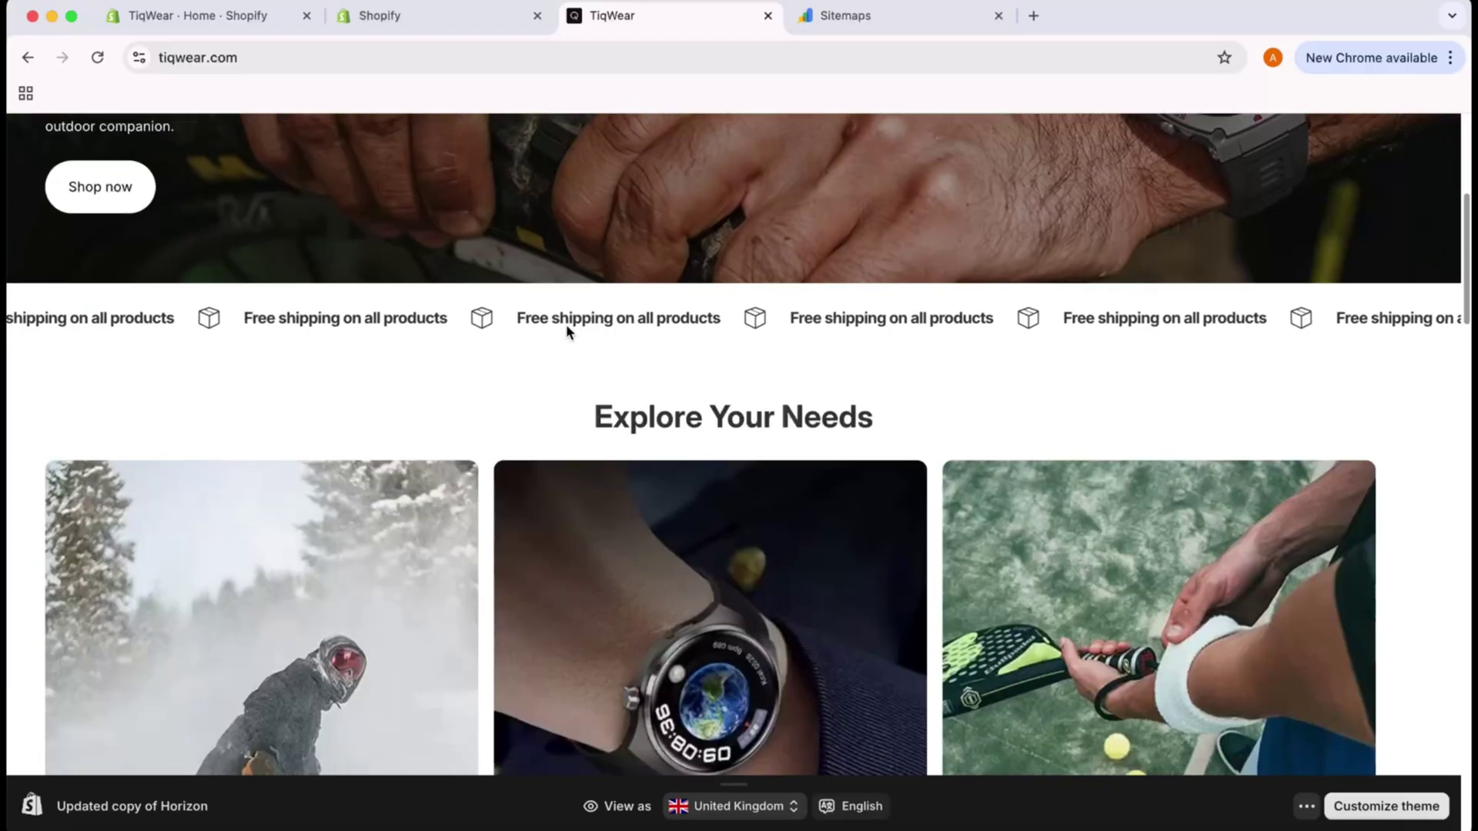
scroll(490, 338, down, 5)
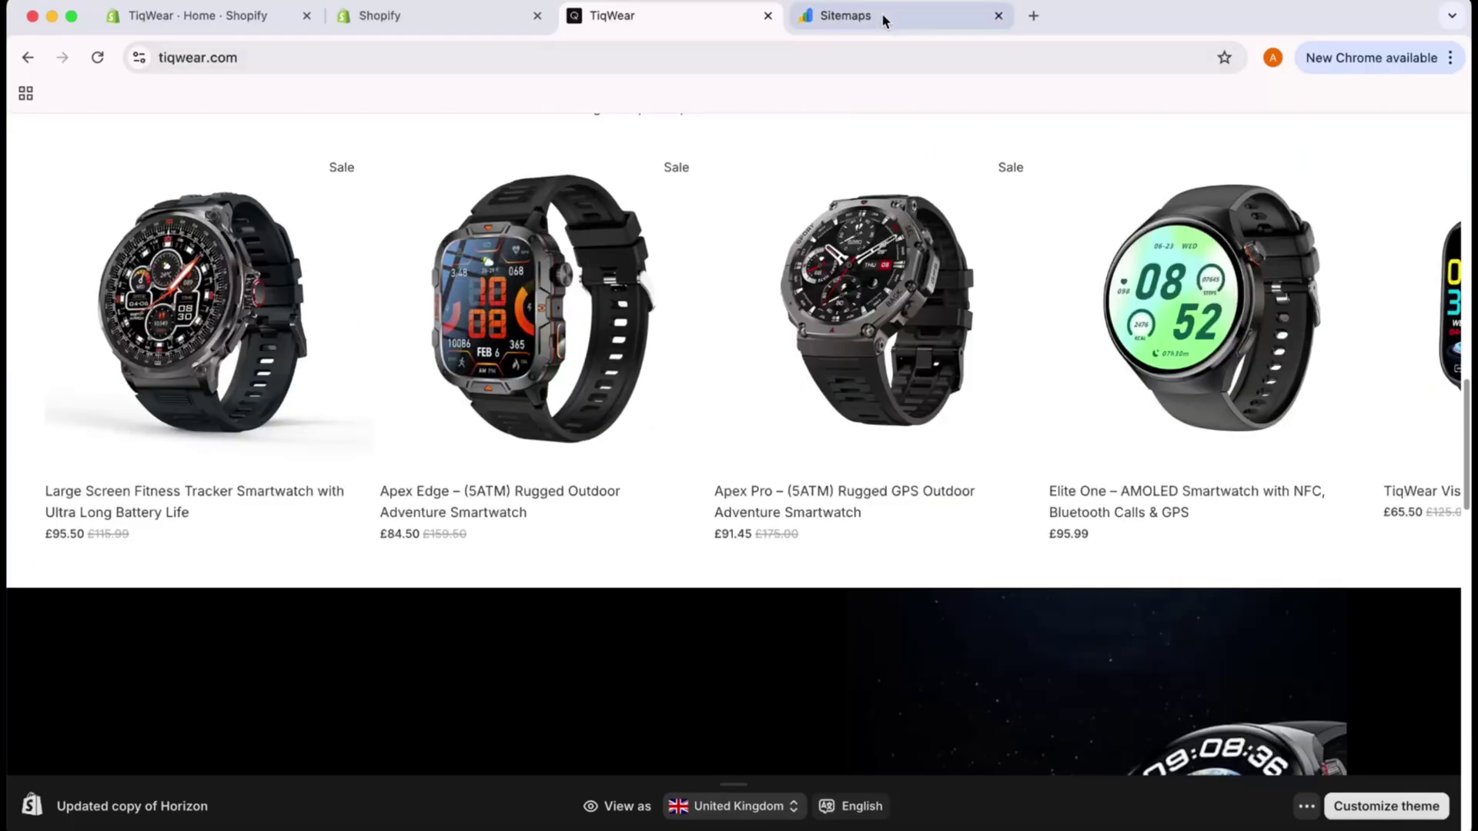
Step: Return to the Search Console Sitemaps list showing /sitemap.xml with Success status
click(884, 15)
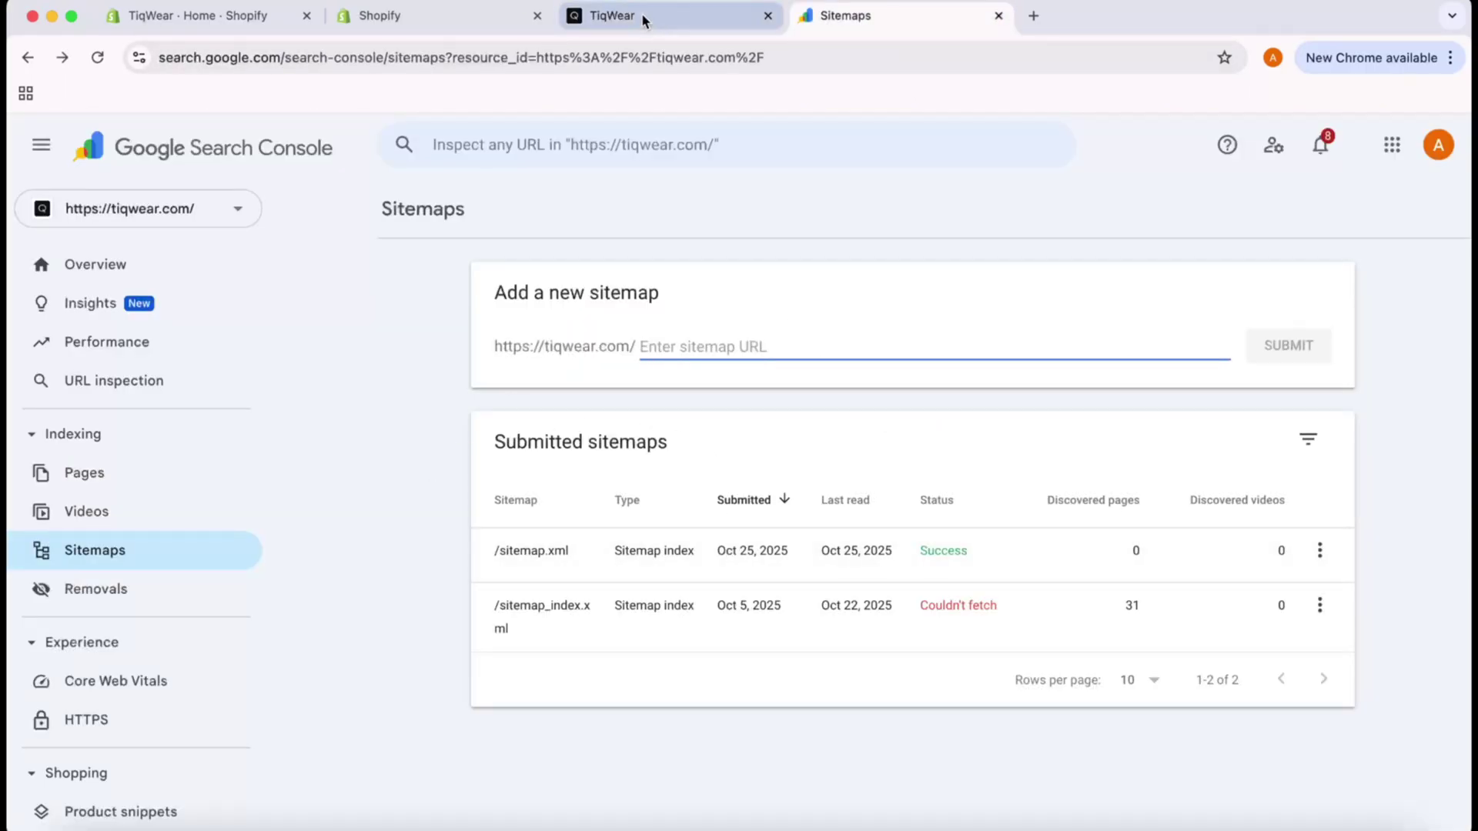
click(612, 15)
click(824, 17)
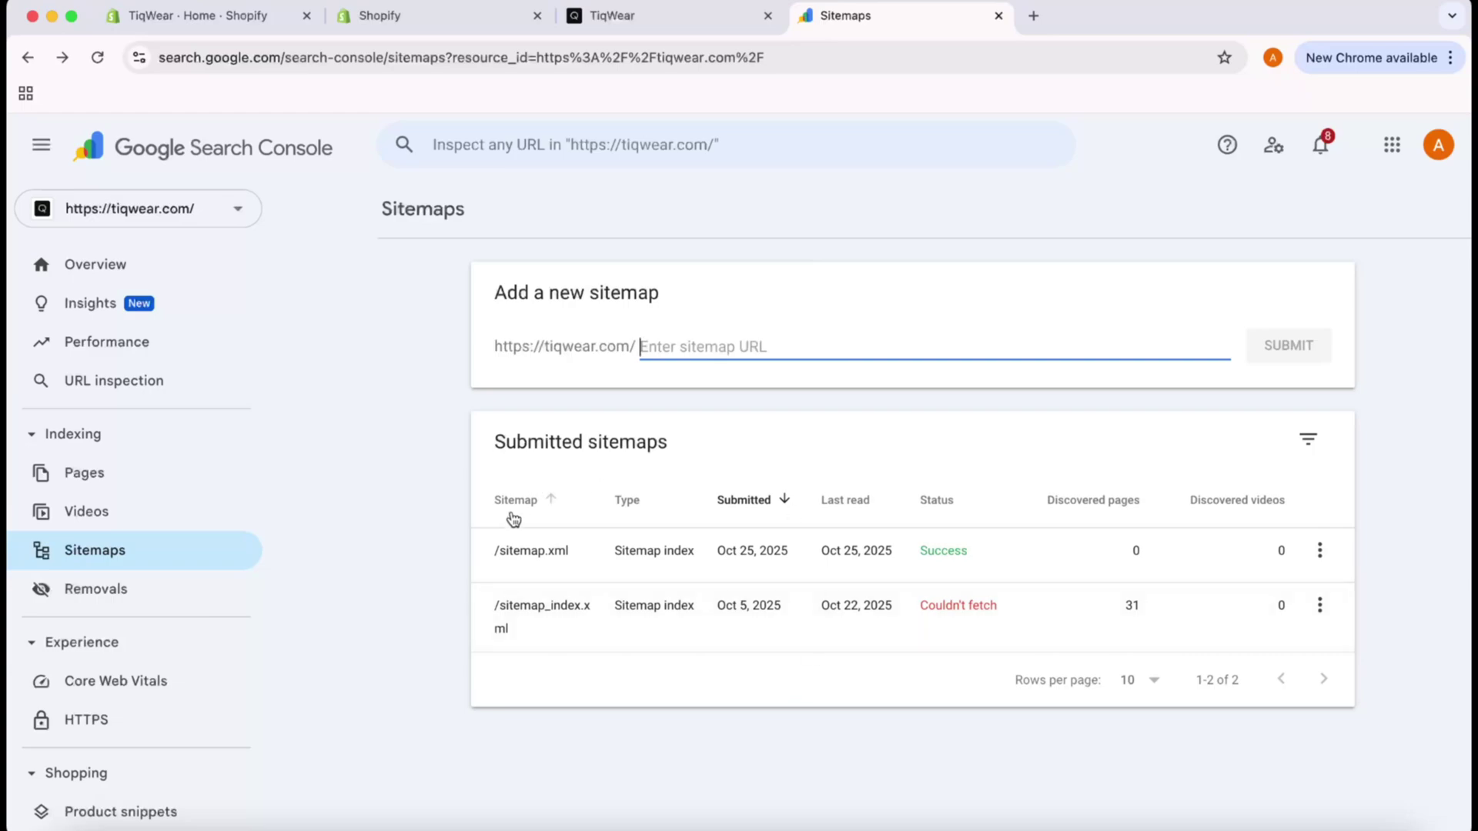